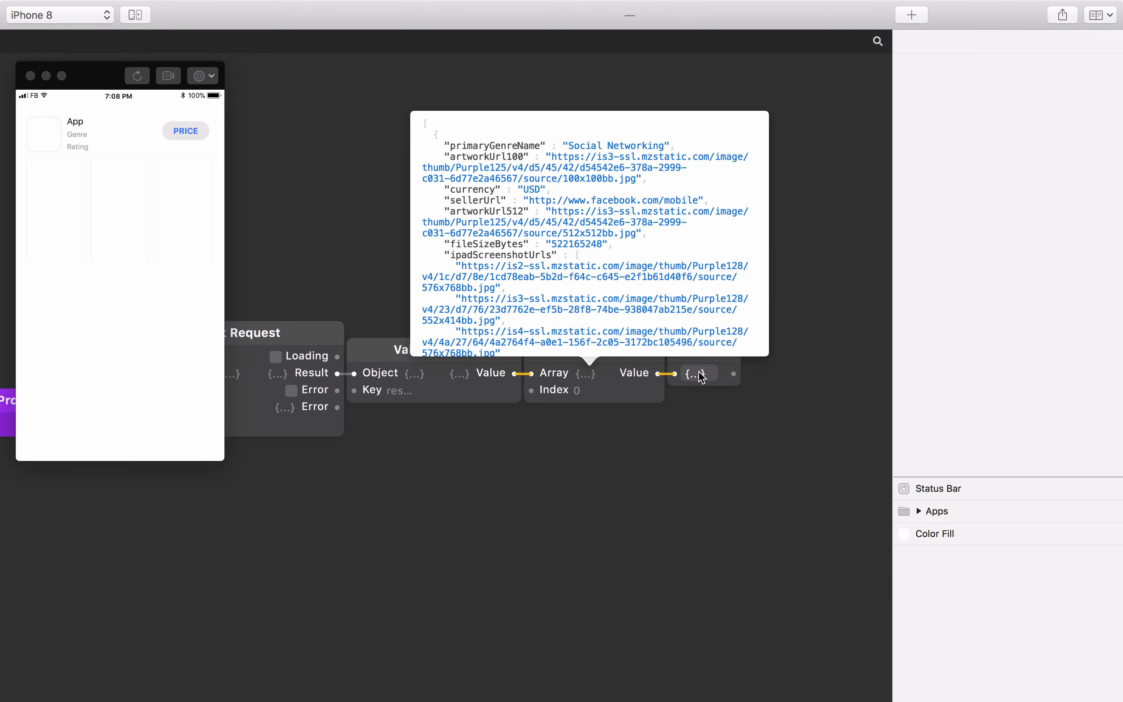
- Expand the Apps, App Details and Details layer groups and select the trackName text layer
mouse_move(708, 375)
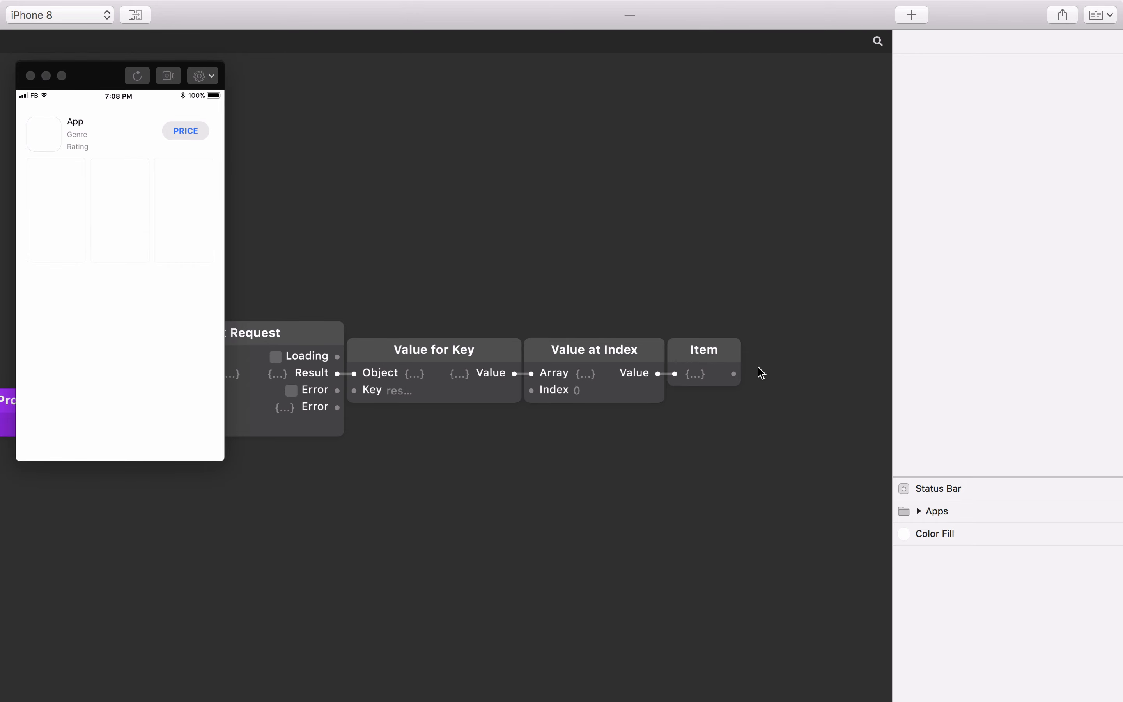
left_click(920, 511)
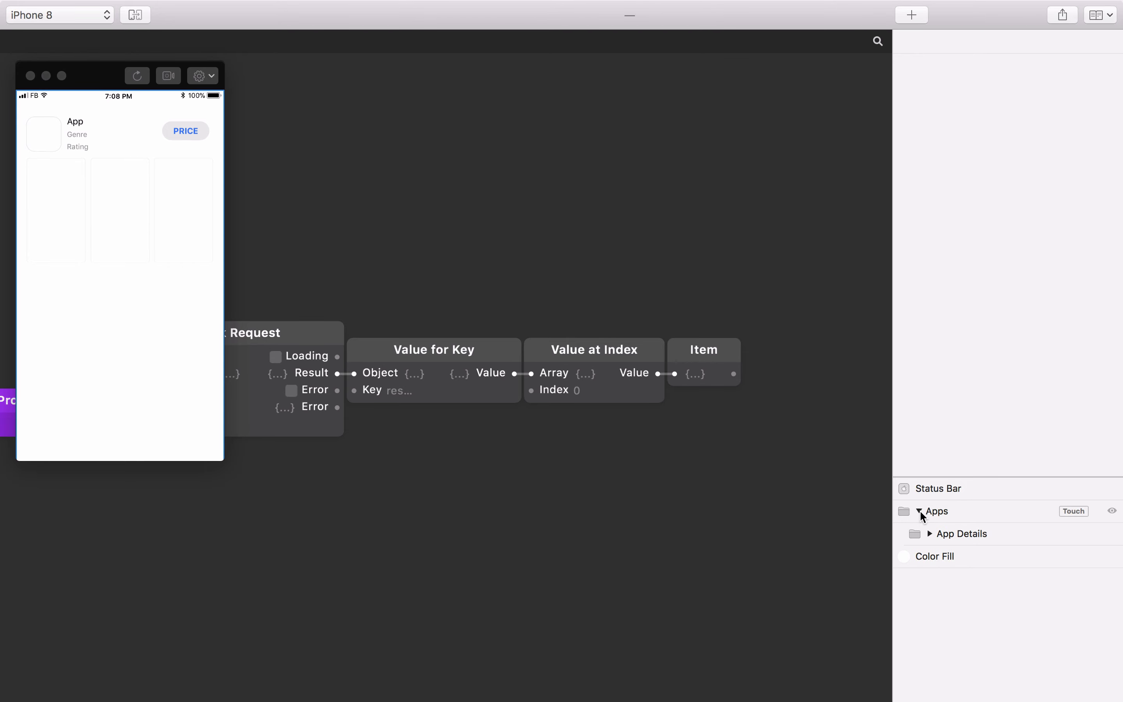
left_click(931, 534)
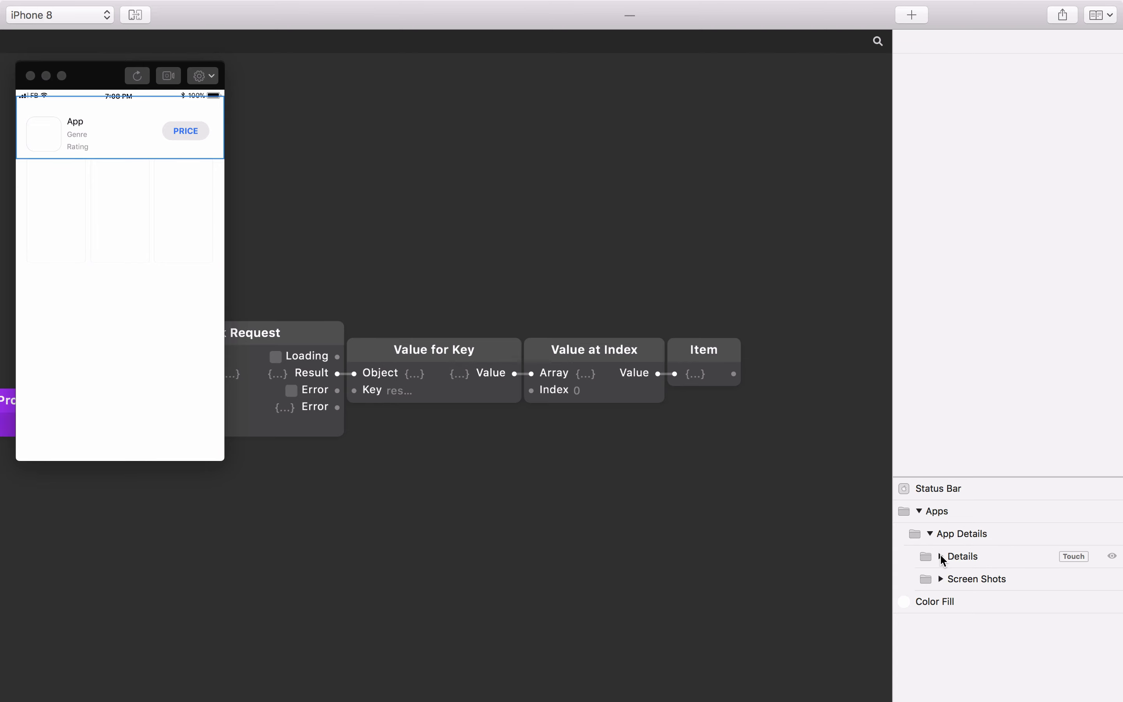
left_click(941, 557)
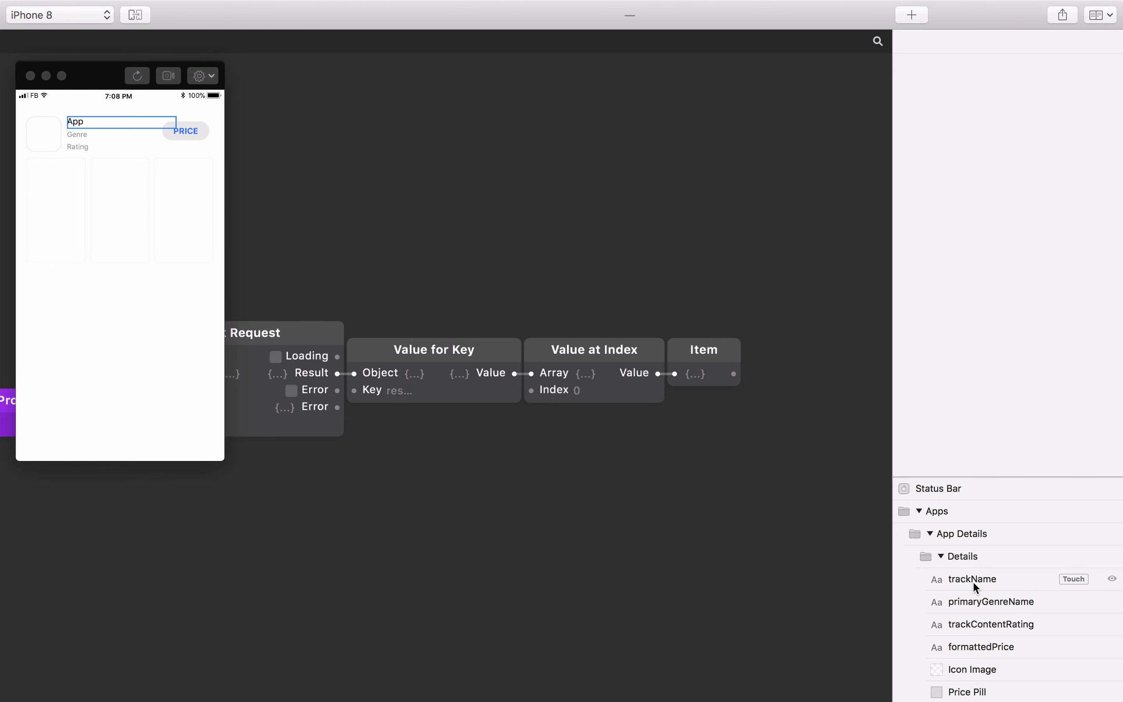
left_click(1005, 583)
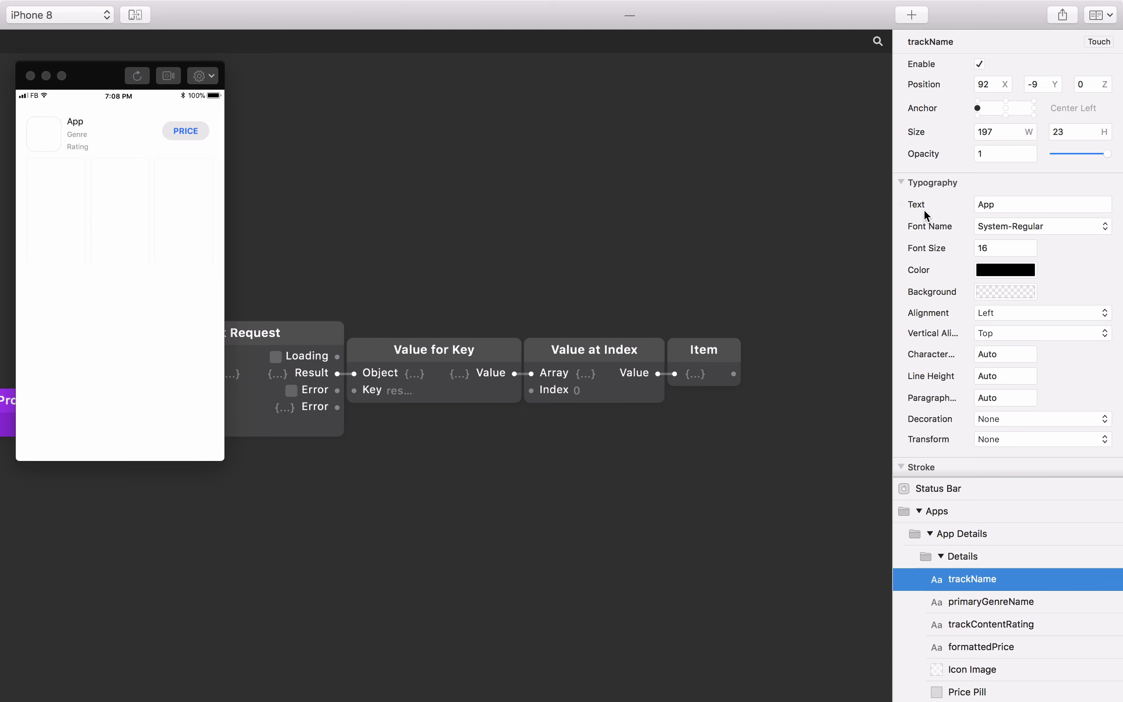
- Add a Value for Key patch in the empty canvas space beyond the Item patch
scroll(789, 356, "right", 5)
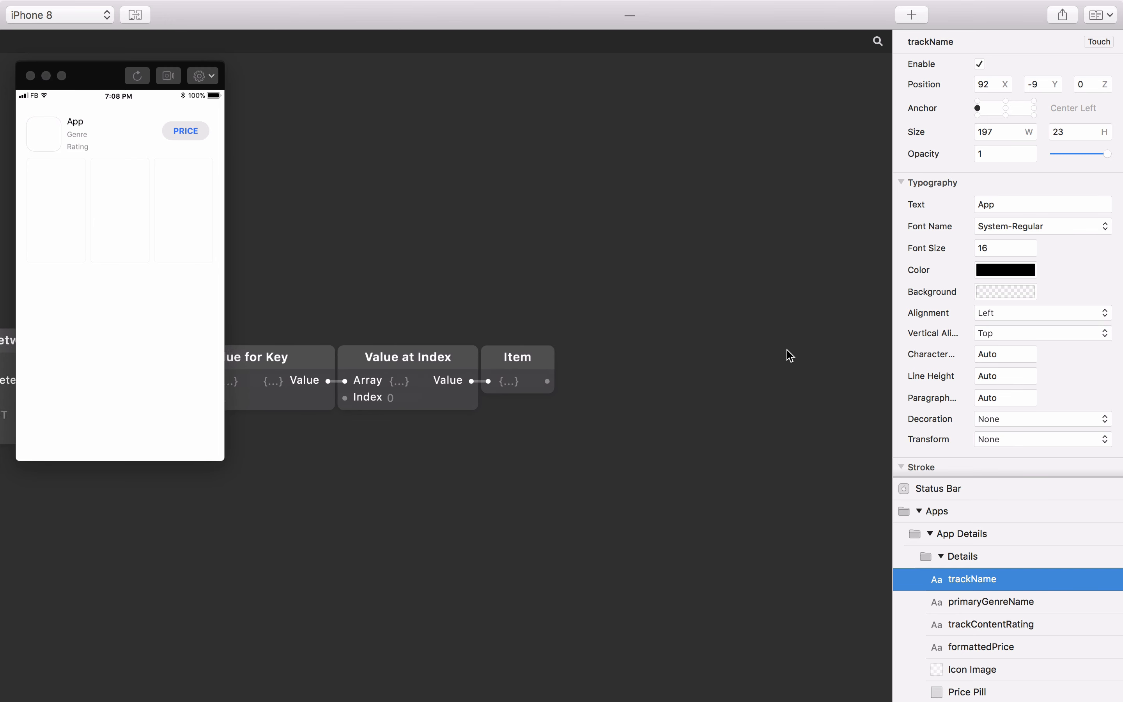
scroll(764, 333, "right", 2)
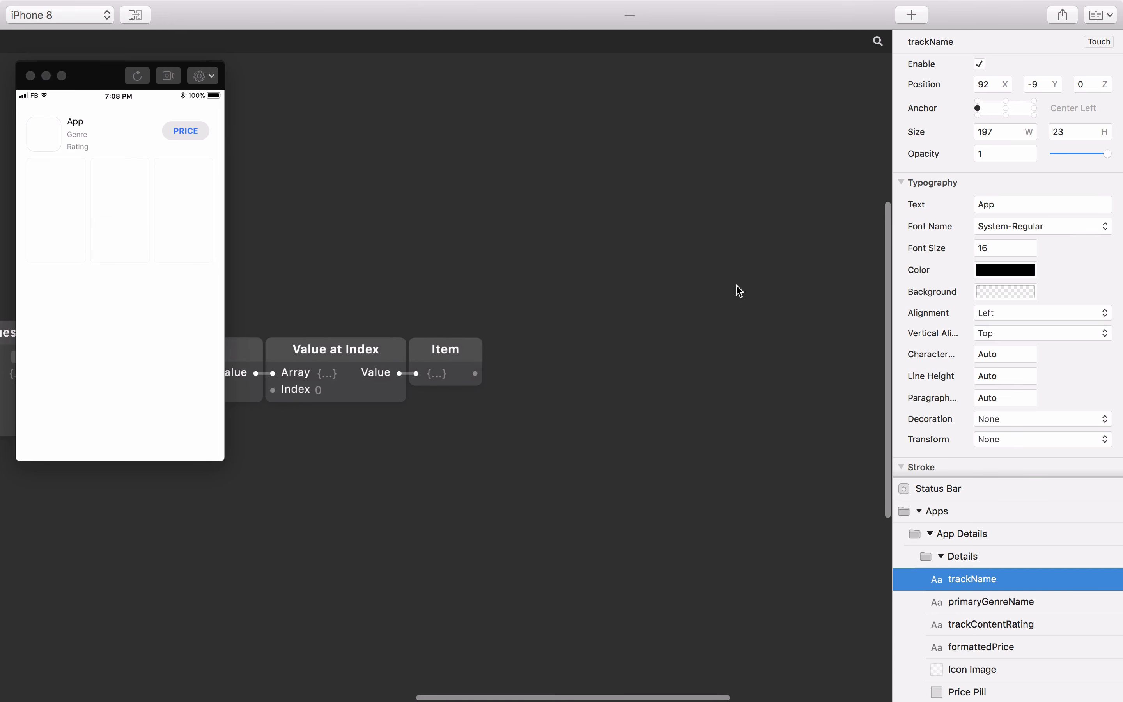
double_click(737, 291)
type("value")
key("Down")
key("Down")
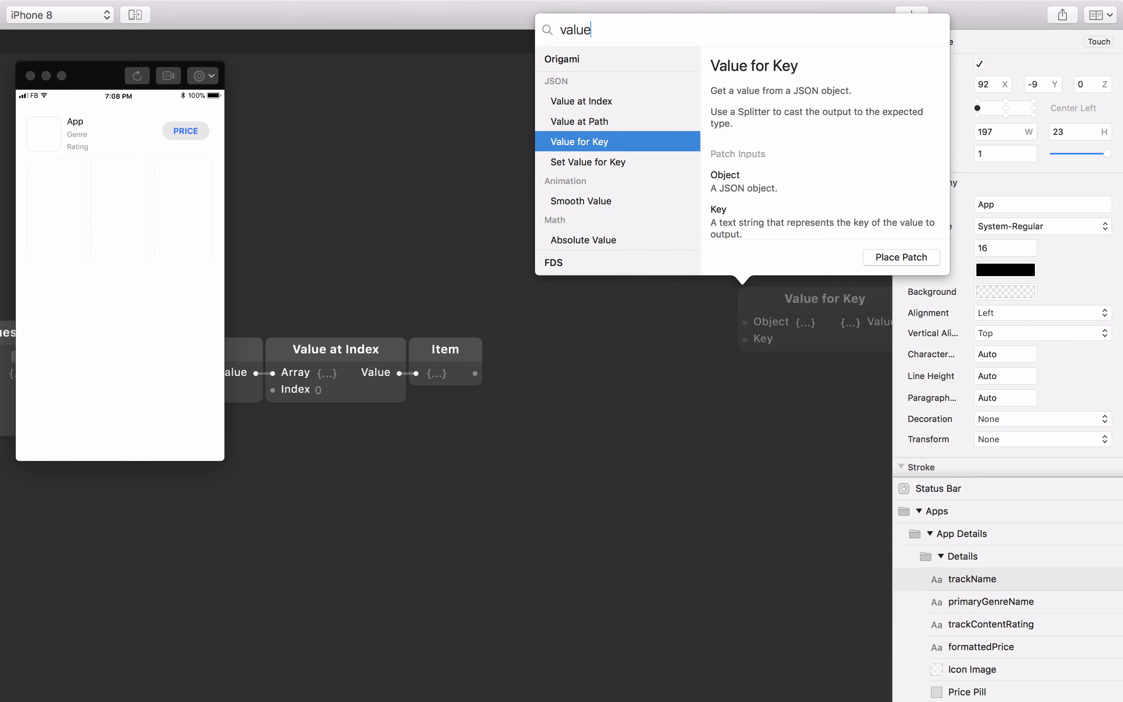
key("Return")
left_click_drag(768, 300, 673, 293)
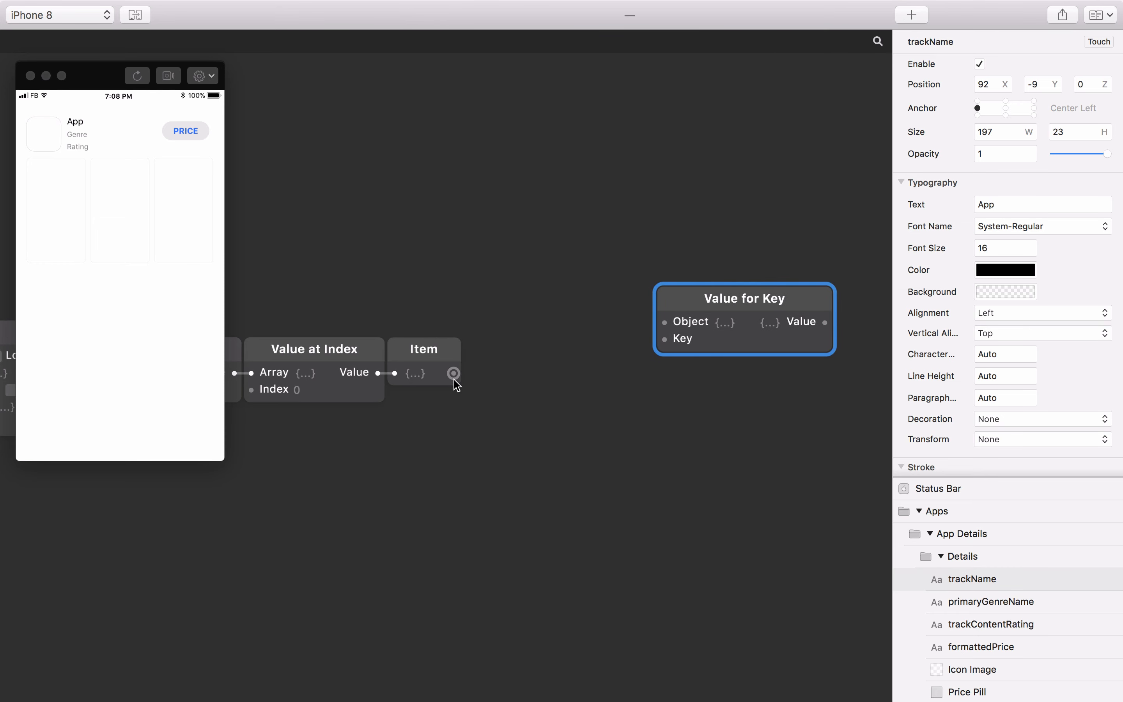
- Connect the Item output to the new patch's Object input and set its Key to trackName
left_click_drag(454, 373, 665, 323)
left_click(696, 339)
type("trac")
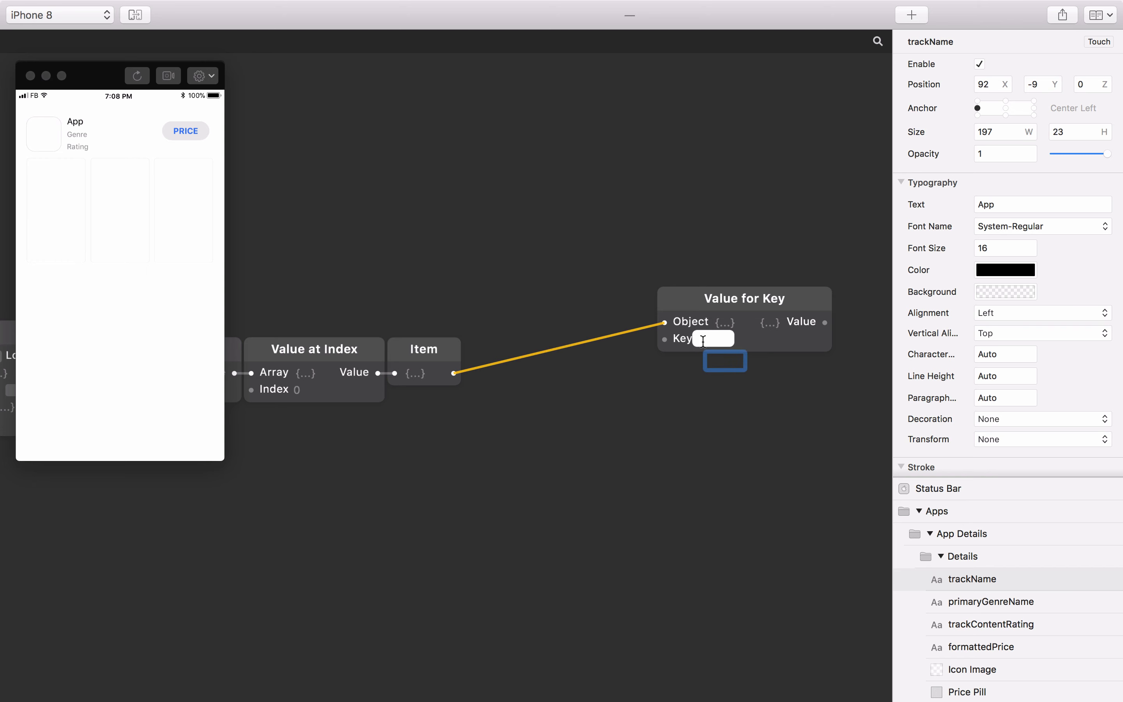
type("kName")
key("Return")
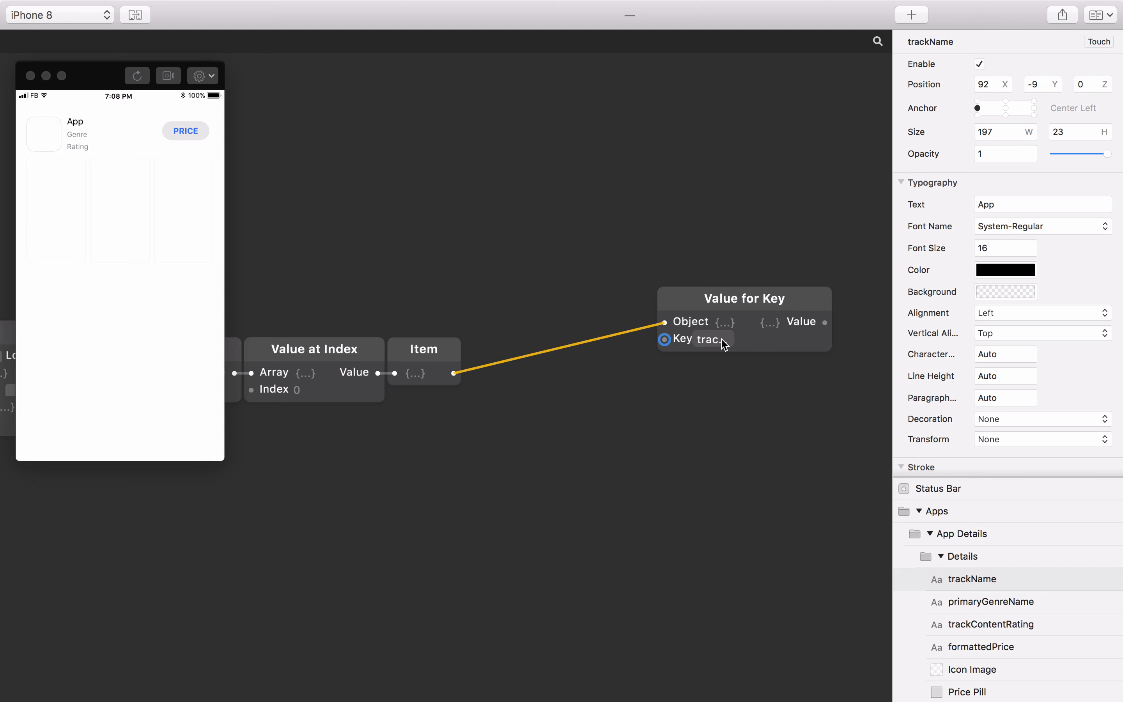
- Connect the Value for Key patch's Value output to the Typography Text property of the trackName layer
scroll(774, 341, "right", 5)
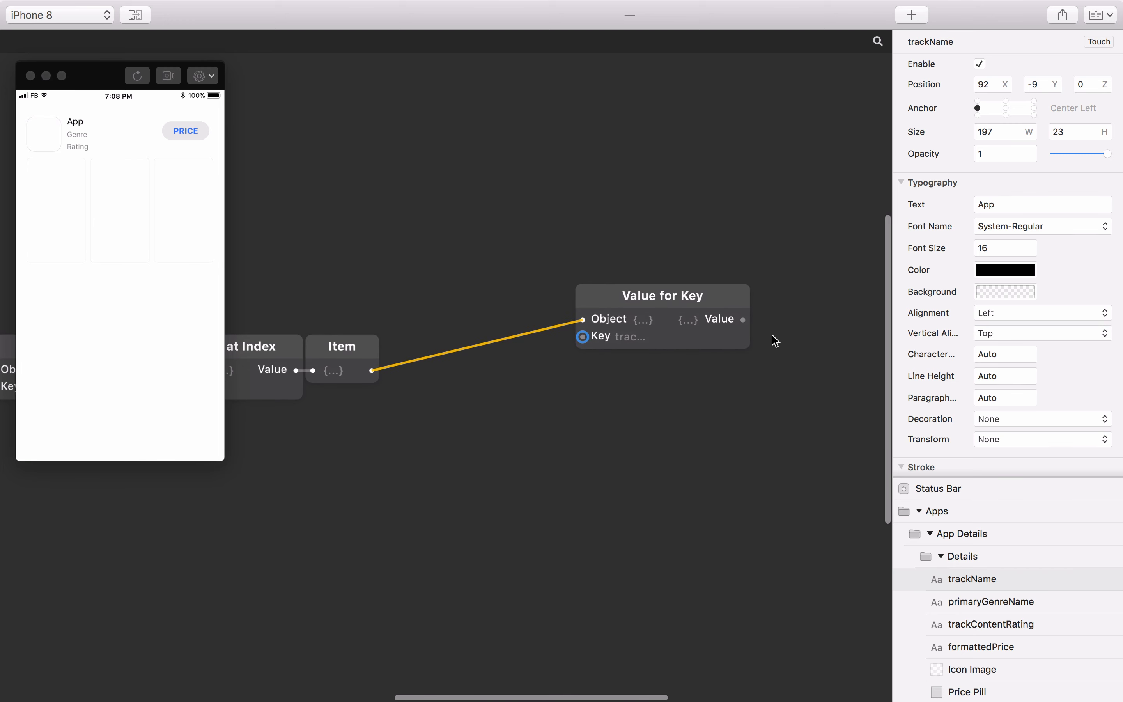
scroll(775, 341, "right", 2)
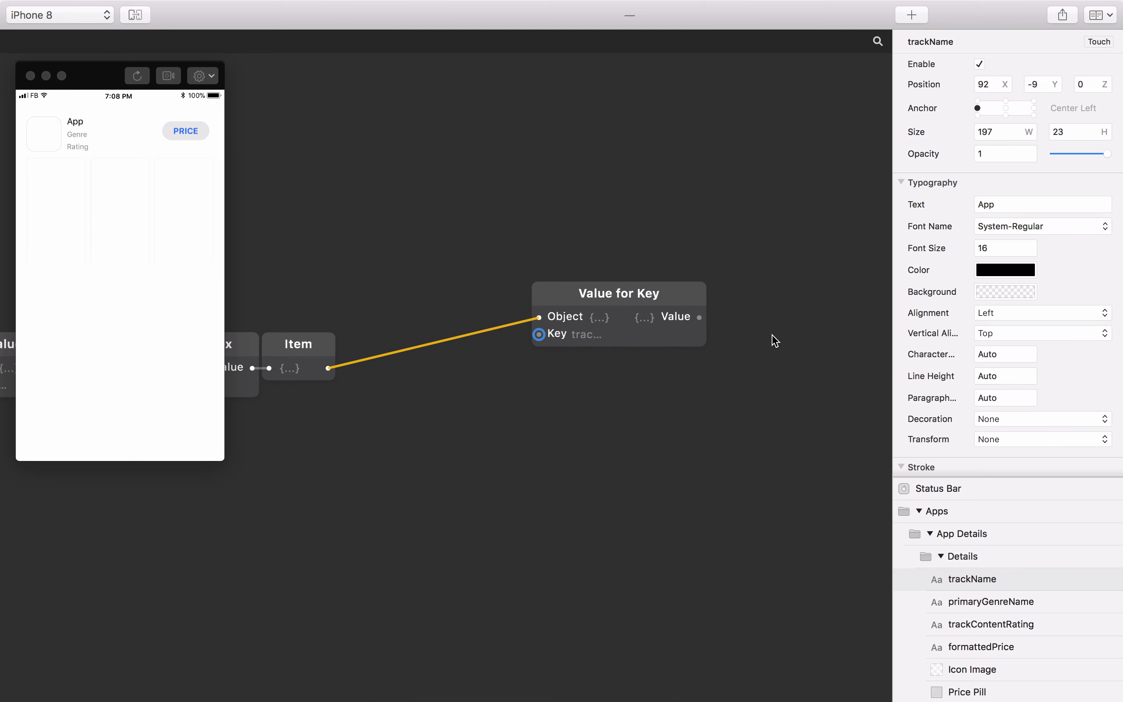
scroll(774, 340, "right", 1)
left_click_drag(679, 316, 922, 209)
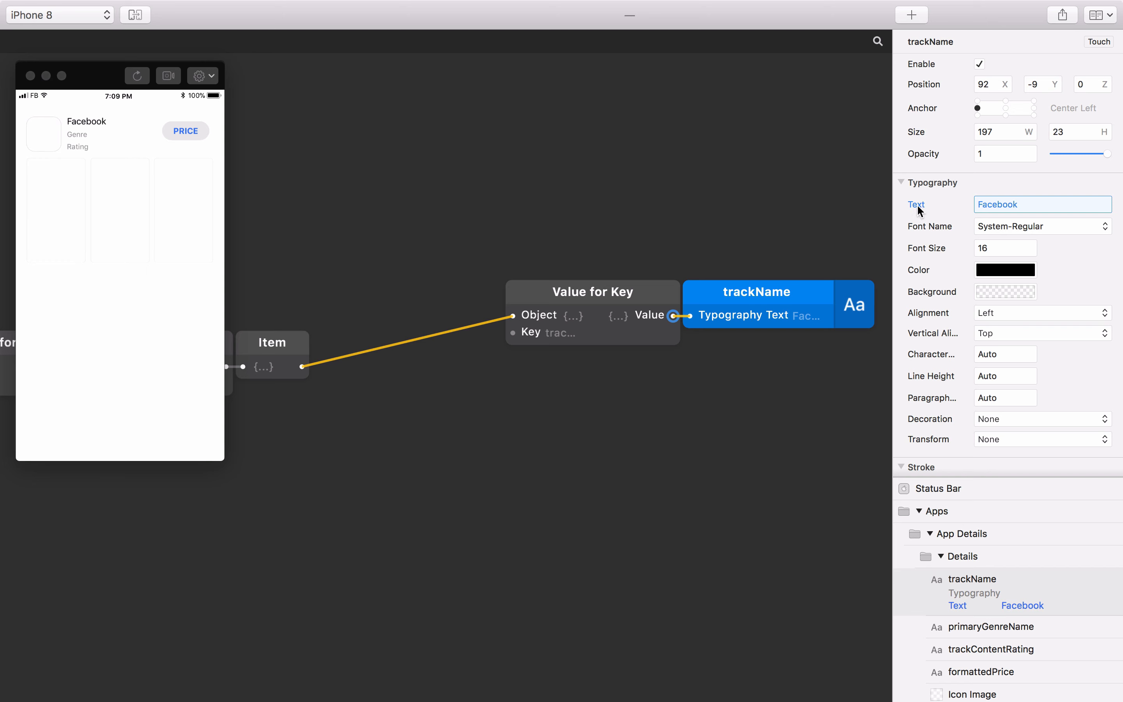
- Make three copies of the Value for Key patch stacked below it and set the first copy's Key to primaryGenreName
left_click(604, 299)
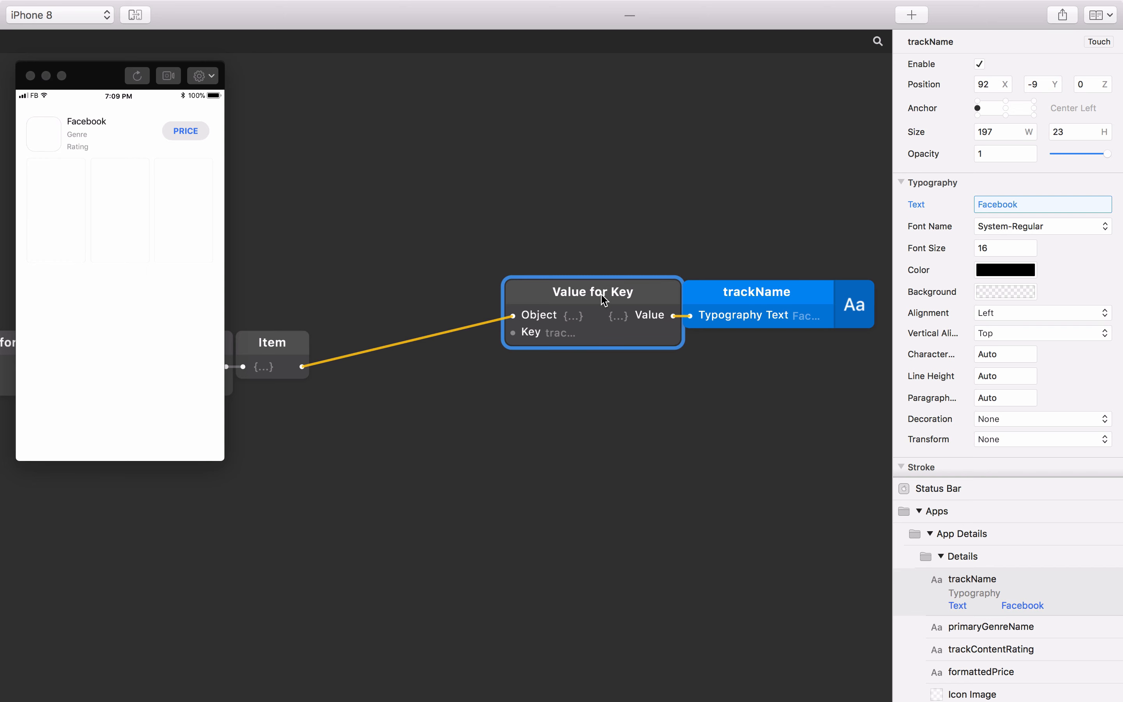
left_click_drag(604, 300, 604, 502)
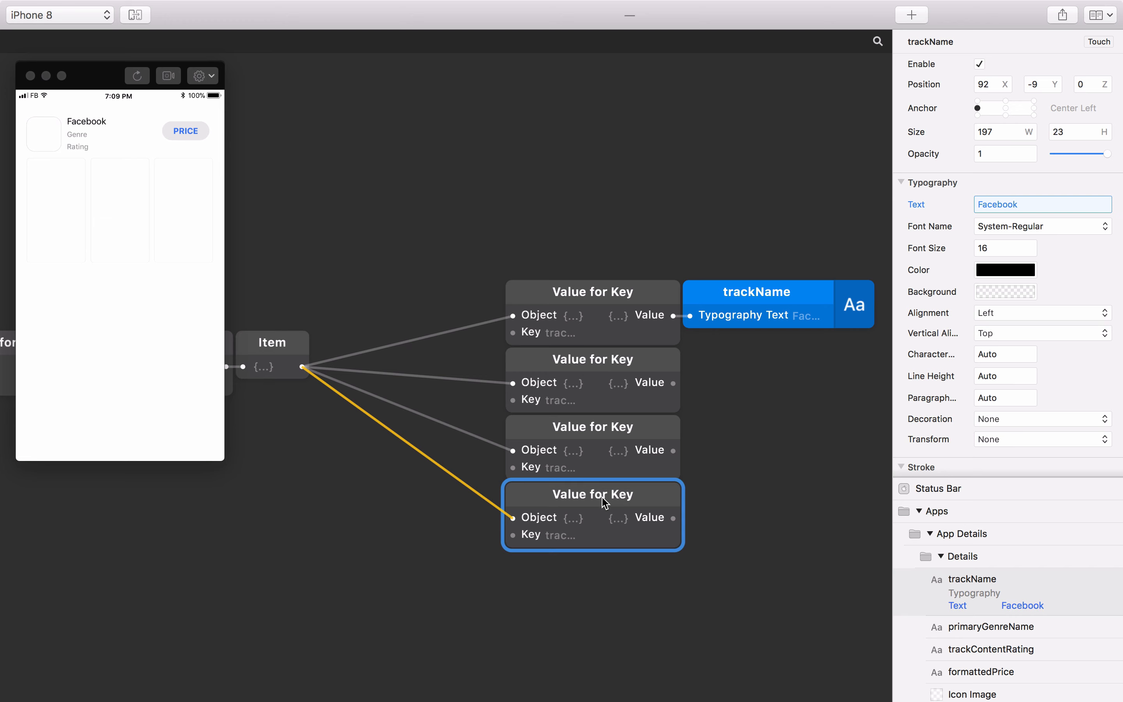
scroll(604, 502, "down", 3)
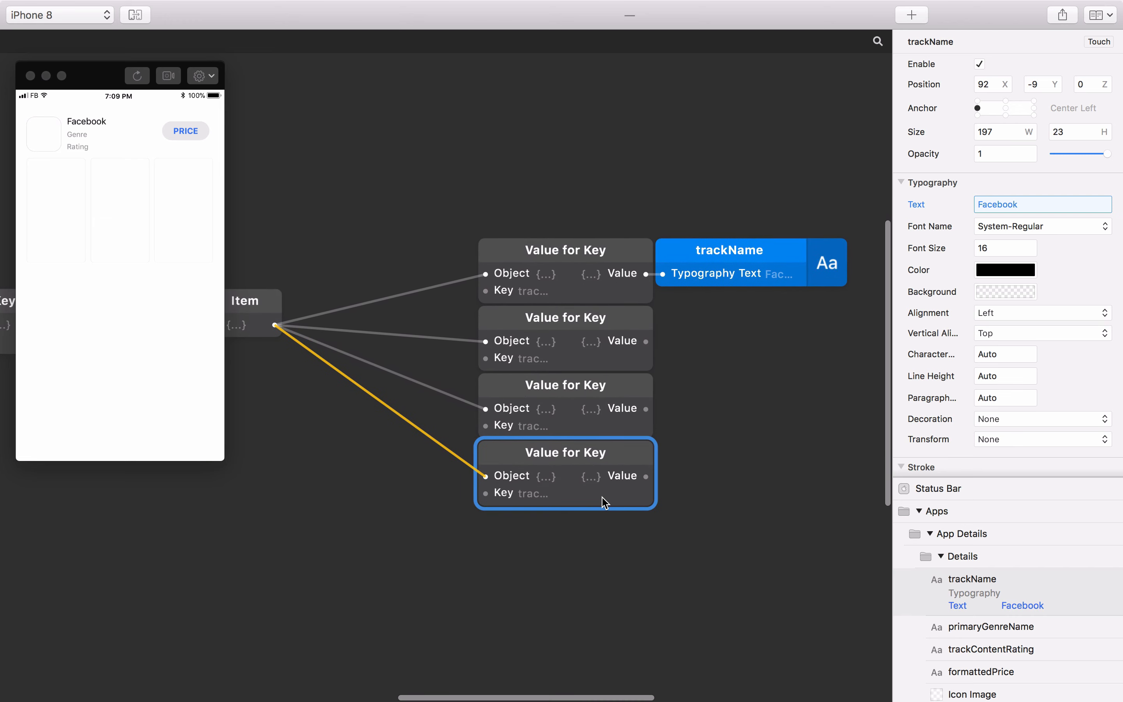
double_click(534, 358)
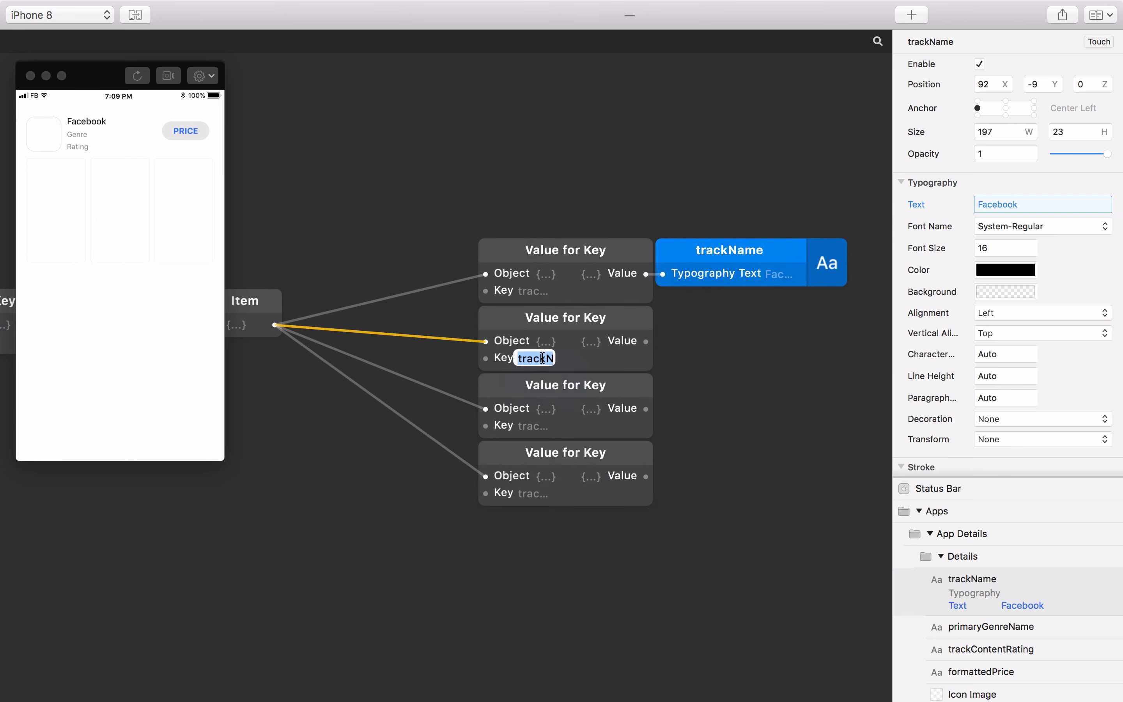
type("primaryGen")
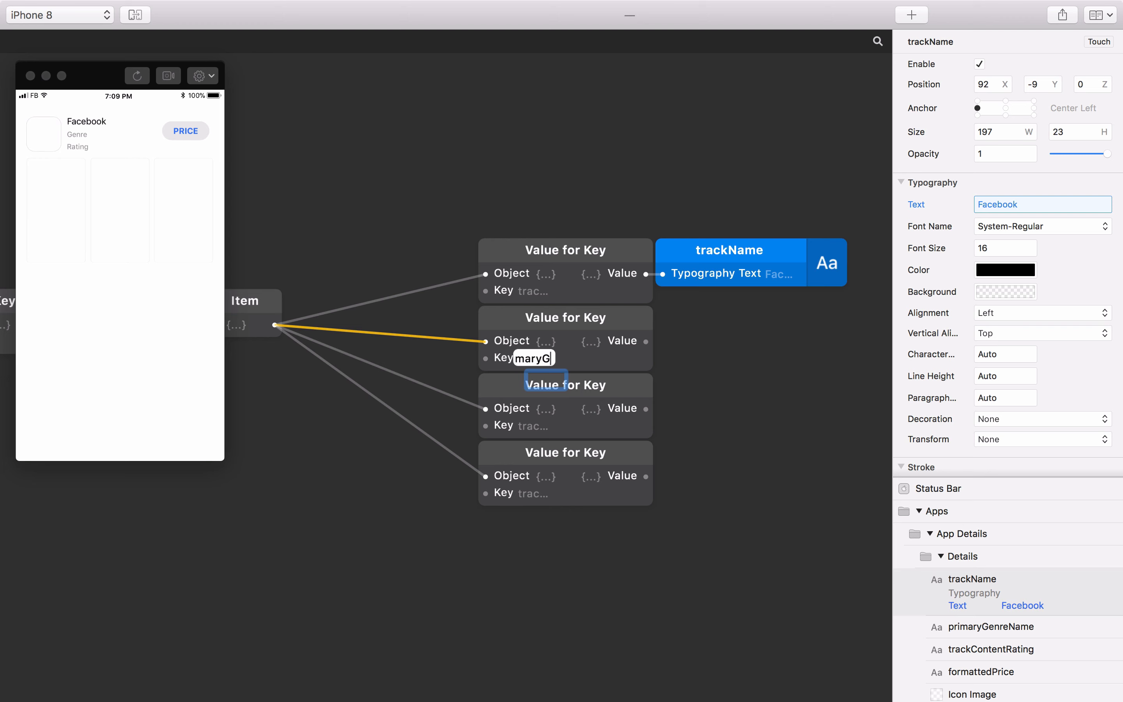
type("reName")
key("Return")
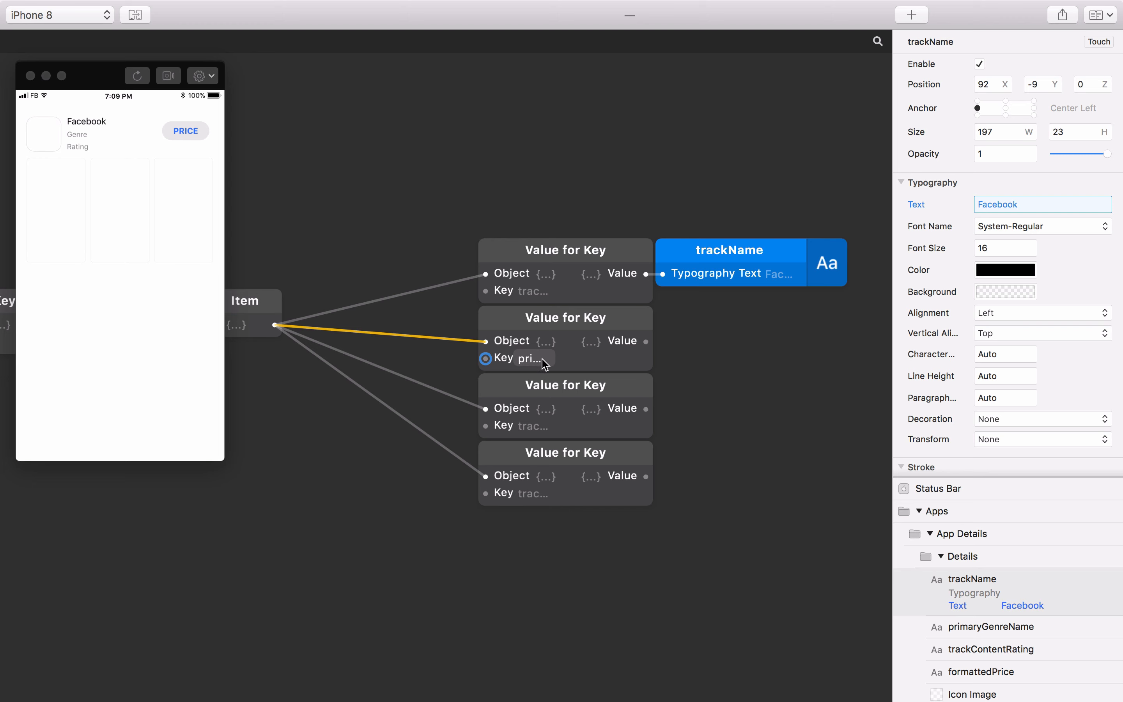
- Set the Key of the third Value for Key patch in the stack to trackContentRating
double_click(535, 426)
type("t")
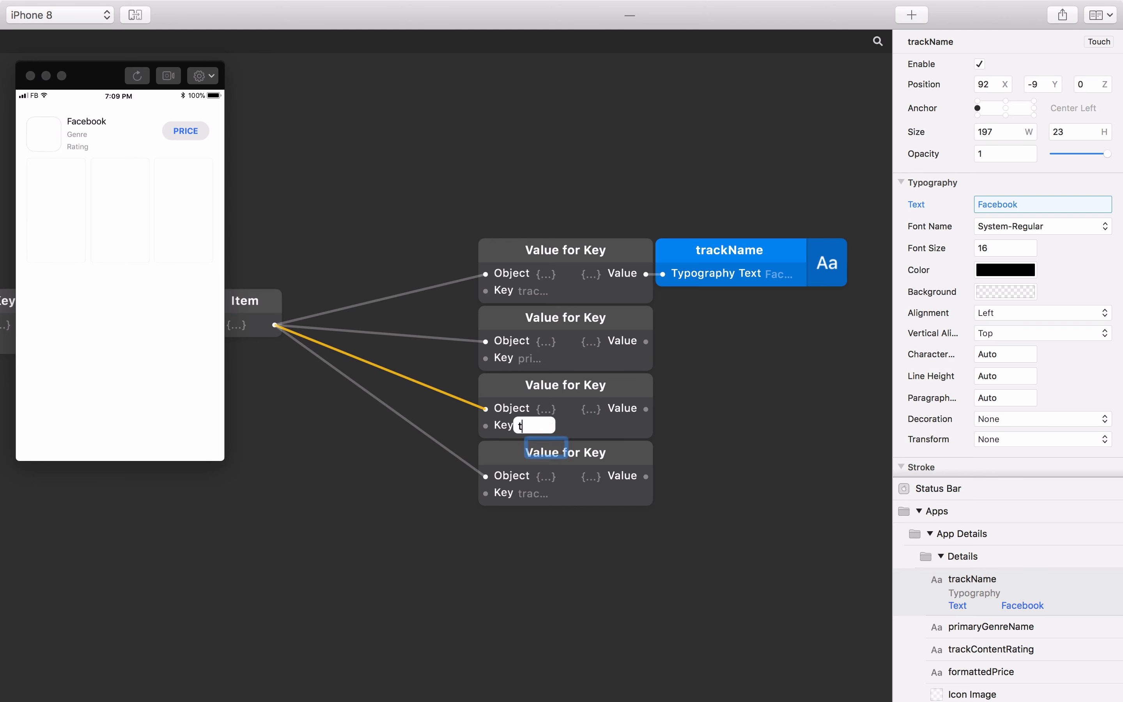
type("rackContentRatin")
type("g")
key("Return")
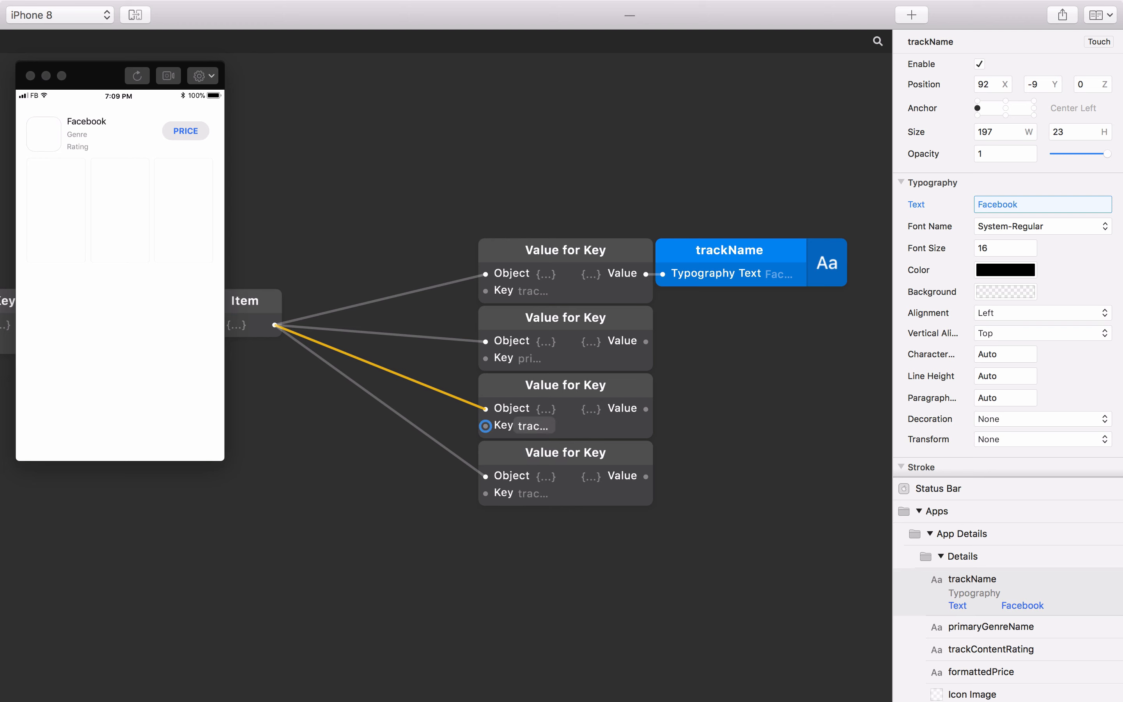
- Set the Key of the lowest Value for Key patch in the stack to formattedPrice
double_click(534, 493)
type("for")
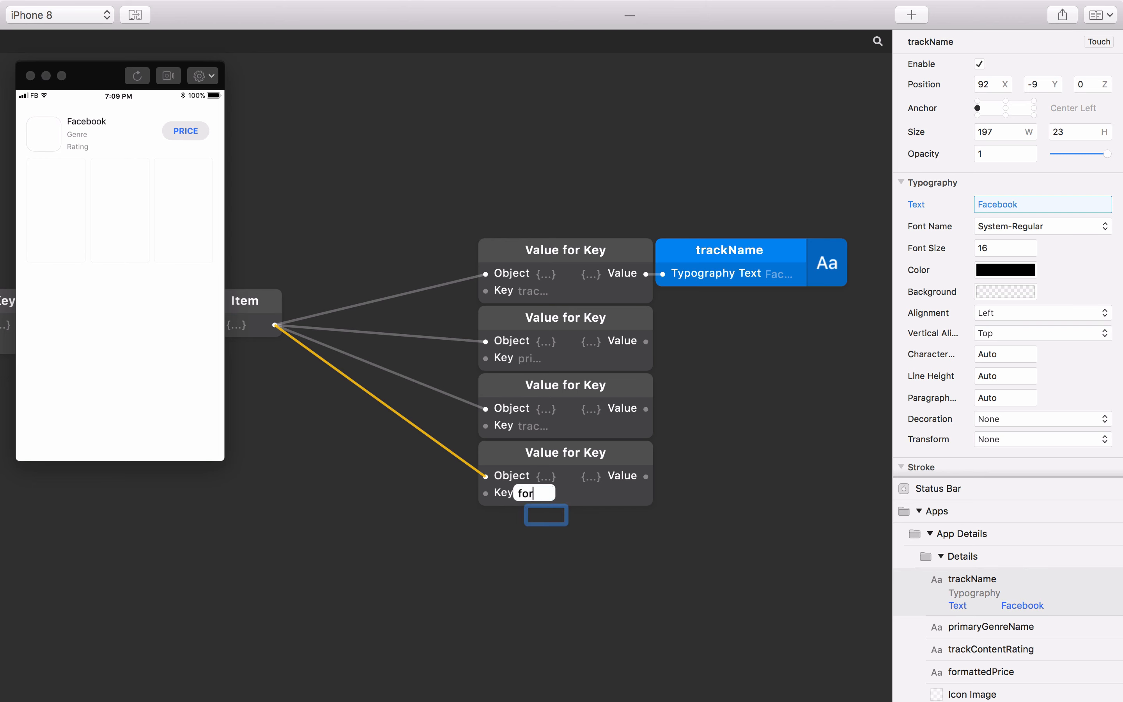
type("mattedPrice")
key("Return")
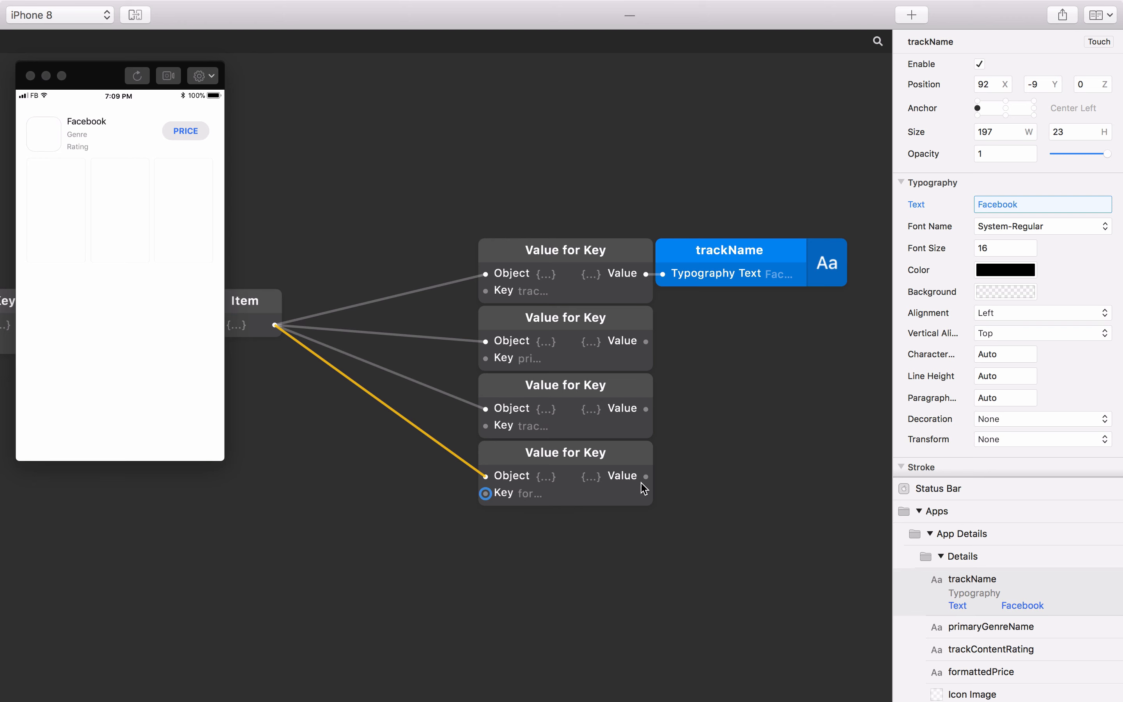
- Connect the second and third Value for Key outputs to the Text of the primaryGenreName and trackContentRating layers respectively
left_click(991, 627)
left_click_drag(646, 341, 921, 205)
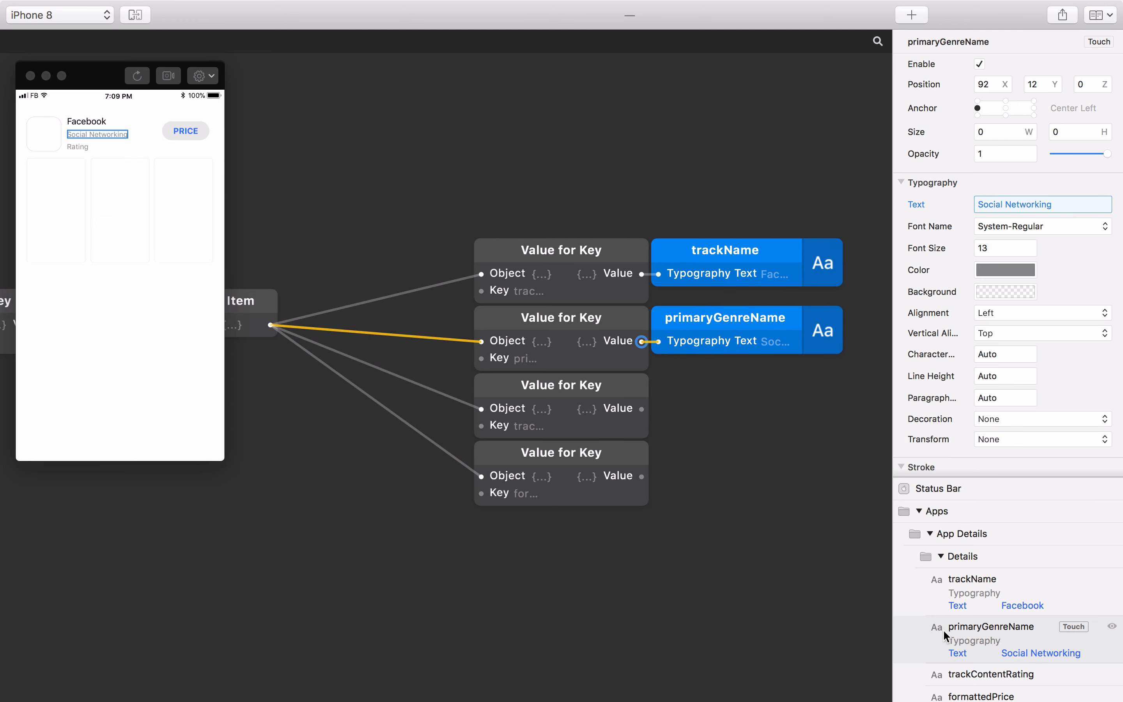
left_click(972, 674)
left_click_drag(642, 409, 910, 204)
- Connect the fourth Value for Key output to the Text property of the formattedPrice layer
scroll(979, 606, "down", 2)
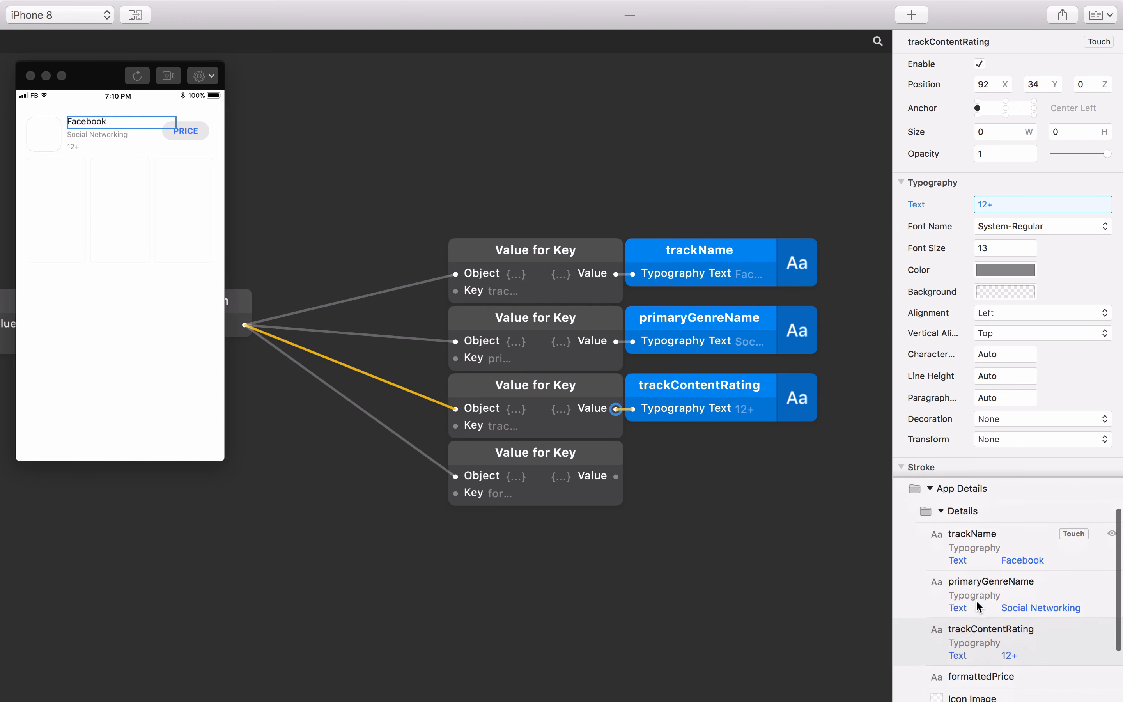
left_click(975, 673)
left_click_drag(617, 476, 910, 205)
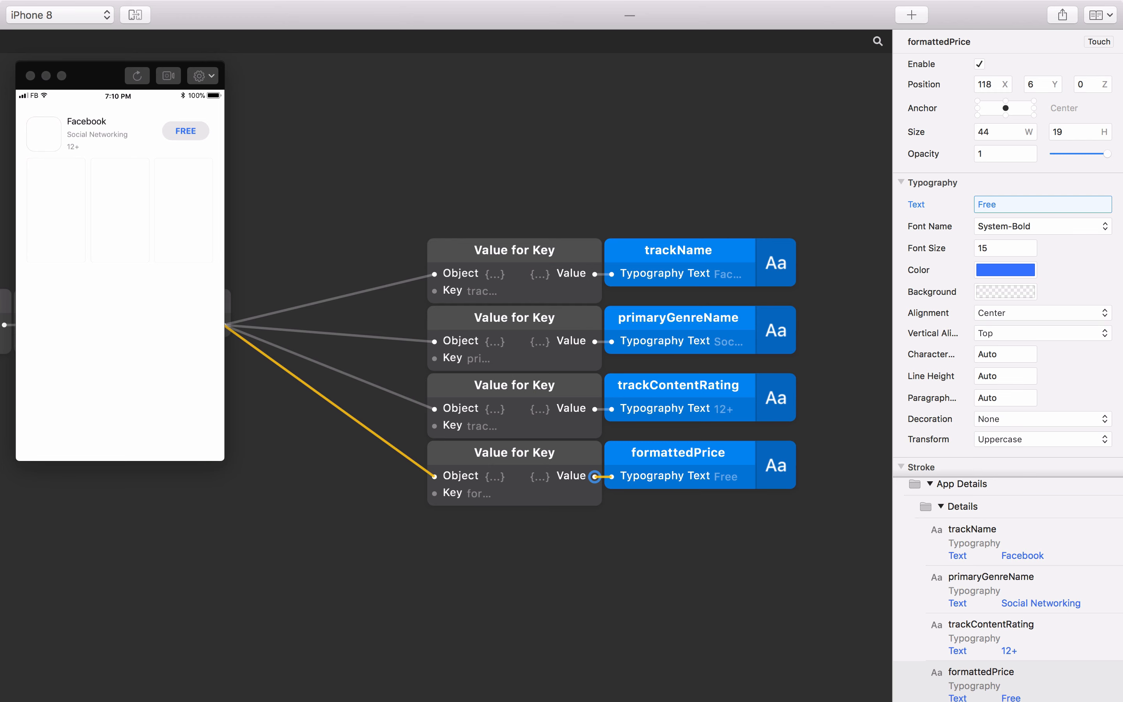
- Duplicate the lowest Value for Key patch below the stack with its Key set to artworkUrl100, and inspect its output value
scroll(543, 446, "down", 5)
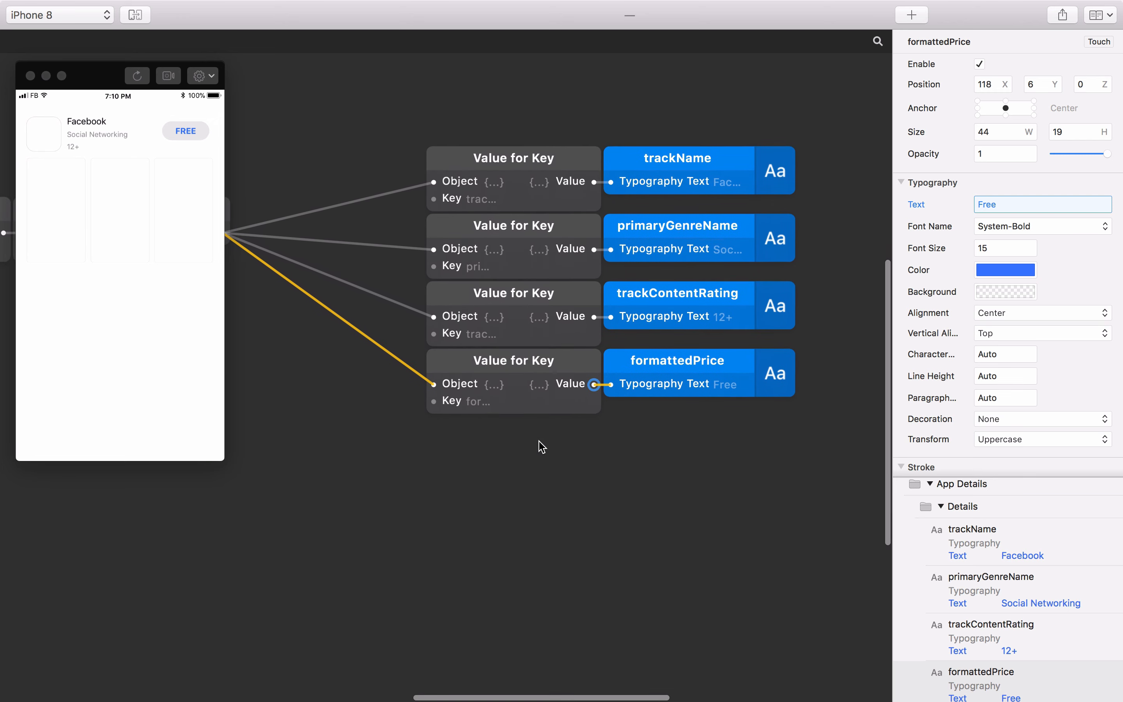
left_click(525, 372)
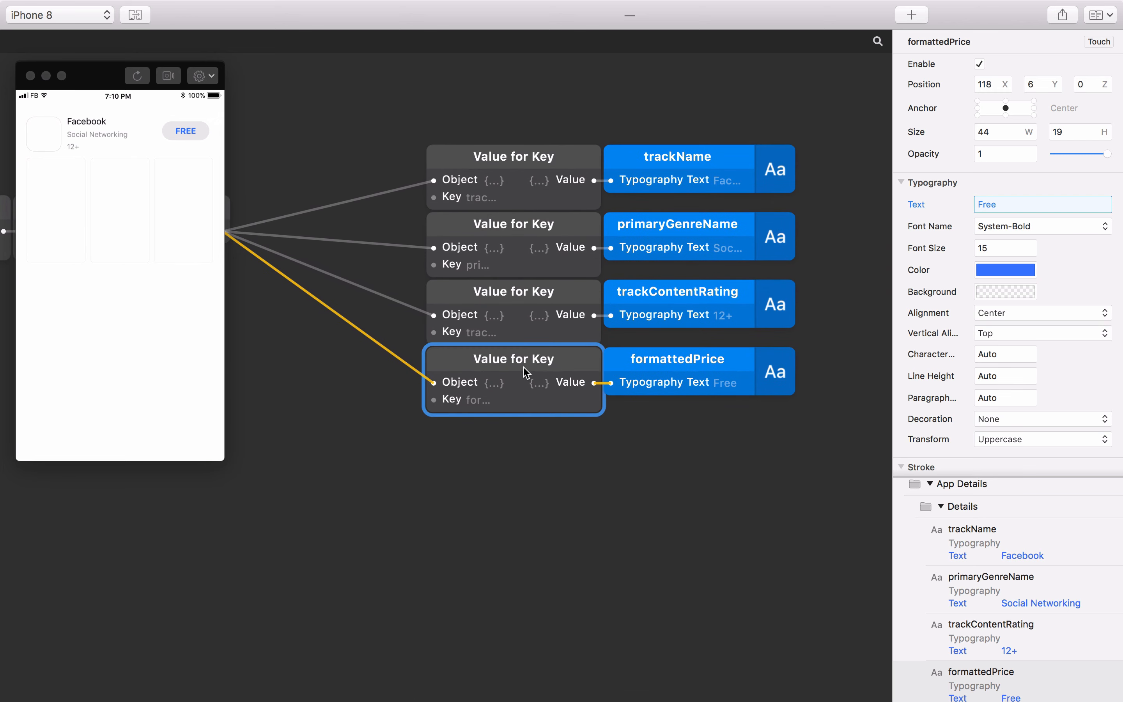
left_click_drag(526, 372, 529, 516)
double_click(481, 552)
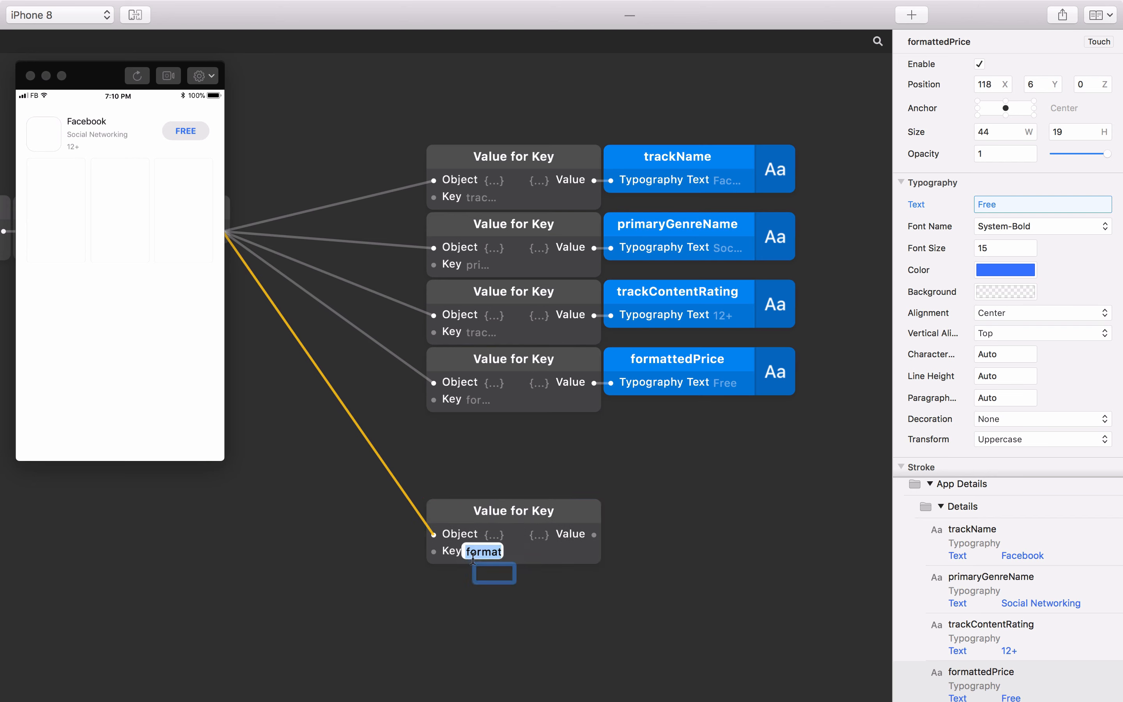
type("artworkU")
type("rl100")
key("Return")
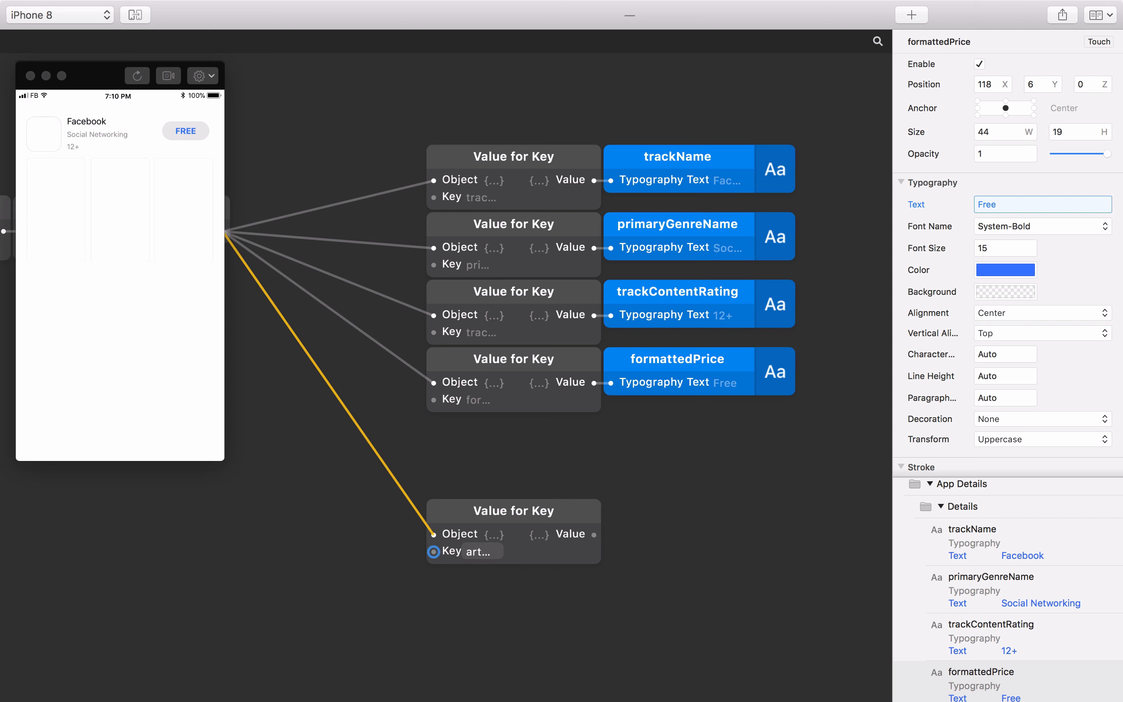
left_click(540, 535)
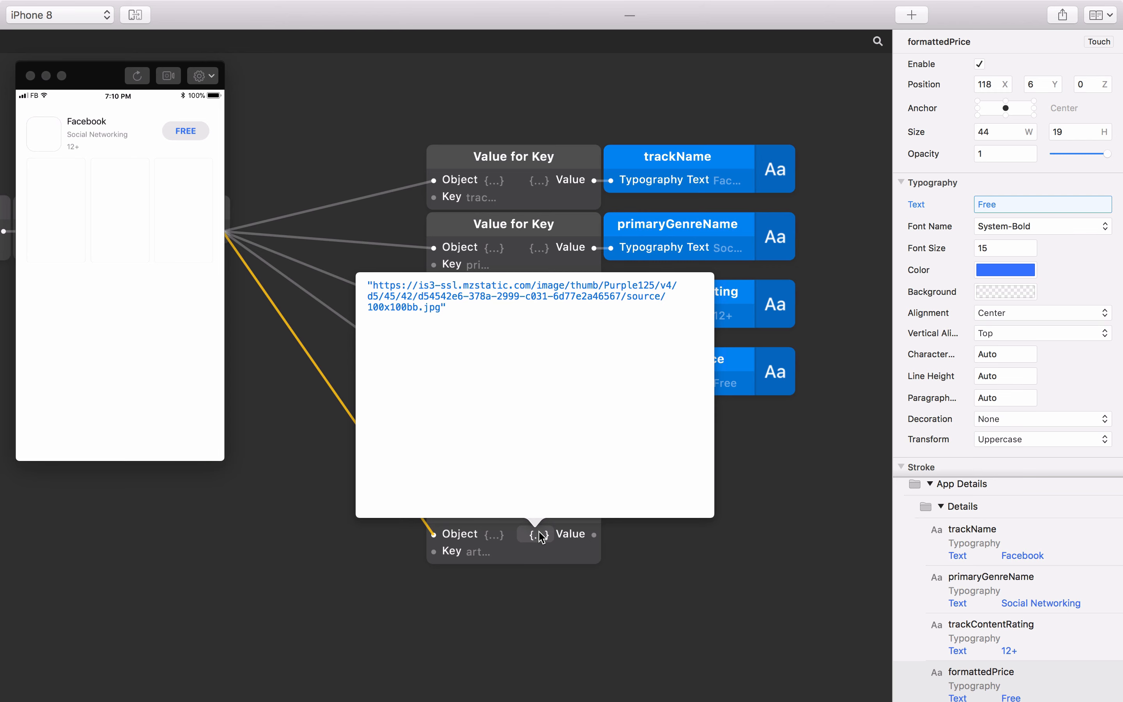
left_click(655, 544)
- Add a Network Request patch directly beside the Value for Key patch that reads artworkUrl100
scroll(652, 541, "right", 5)
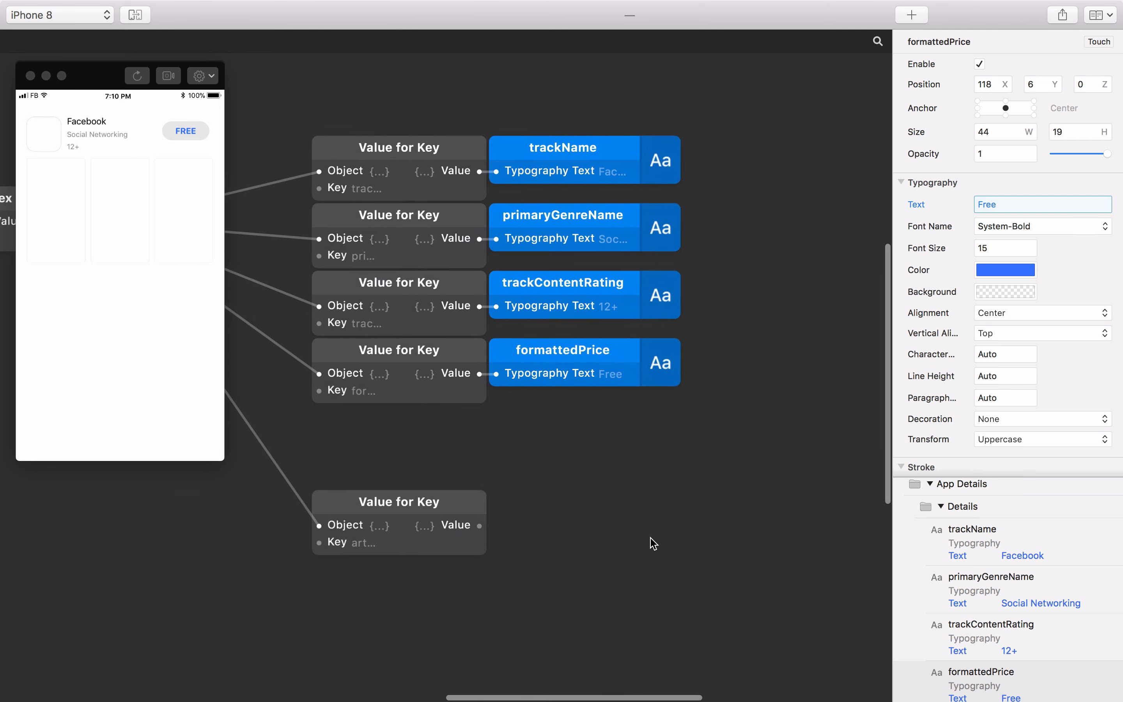
double_click(563, 538)
type("netwo")
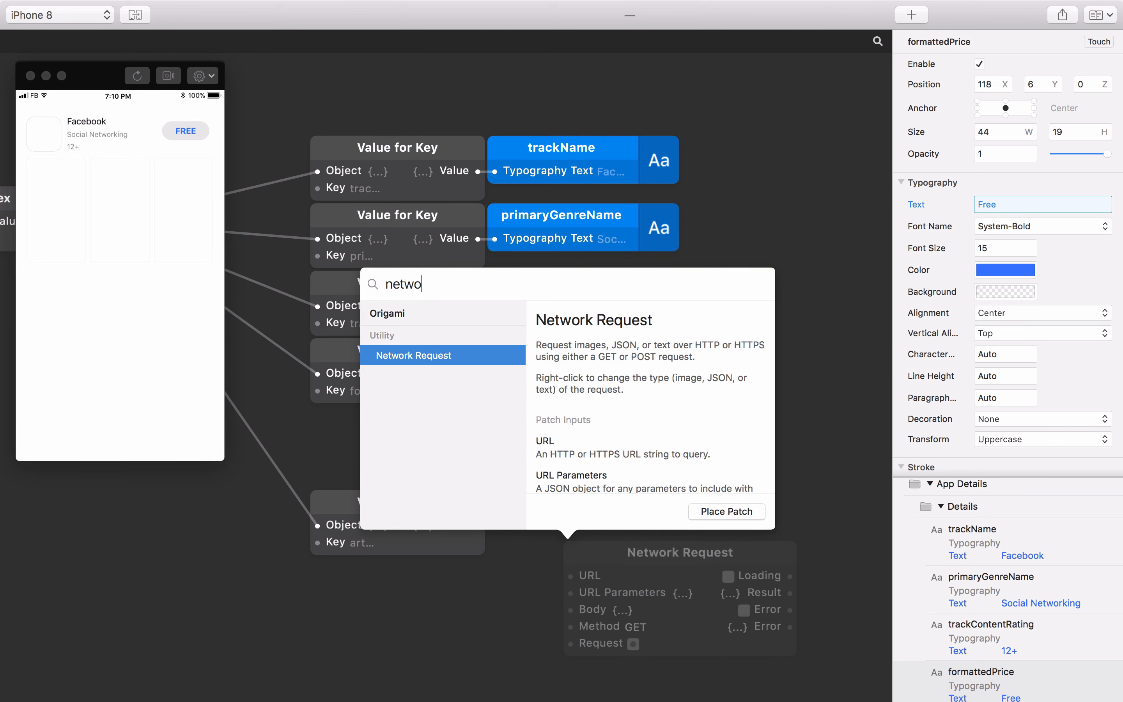
key("Return")
left_click_drag(612, 544, 552, 493)
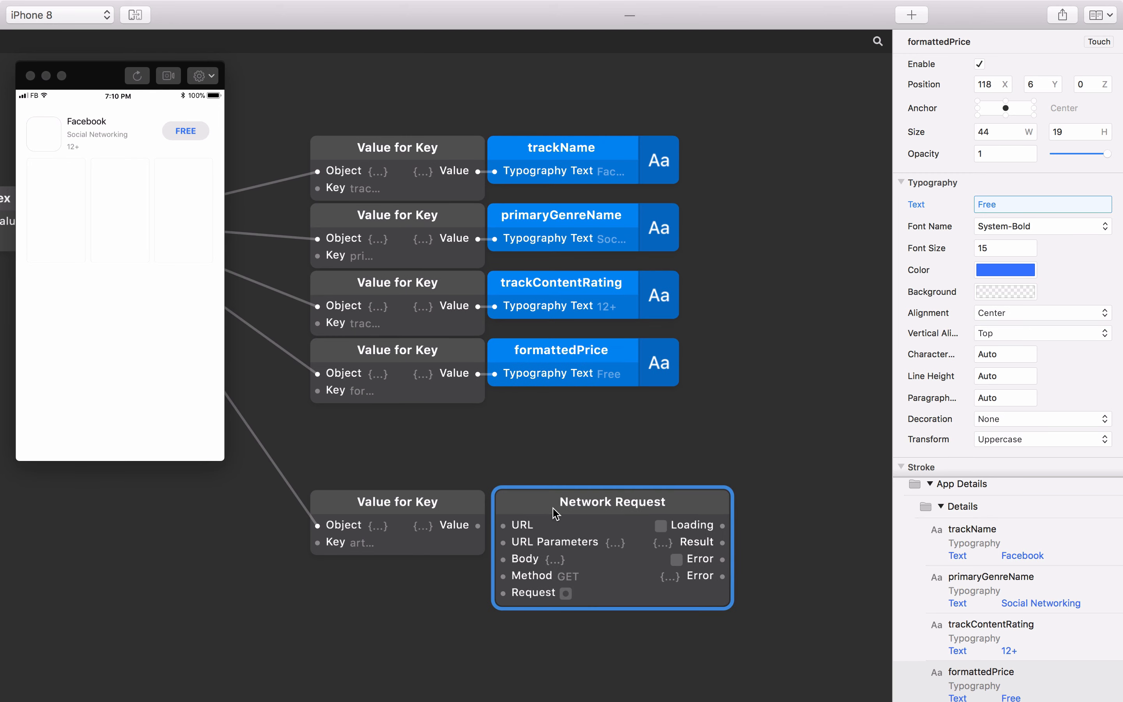
- Change the new Network Request patch's type to Image and connect the artworkUrl100 Value for Key output to its URL input
right_click(541, 511)
mouse_move(682, 514)
left_click(730, 516)
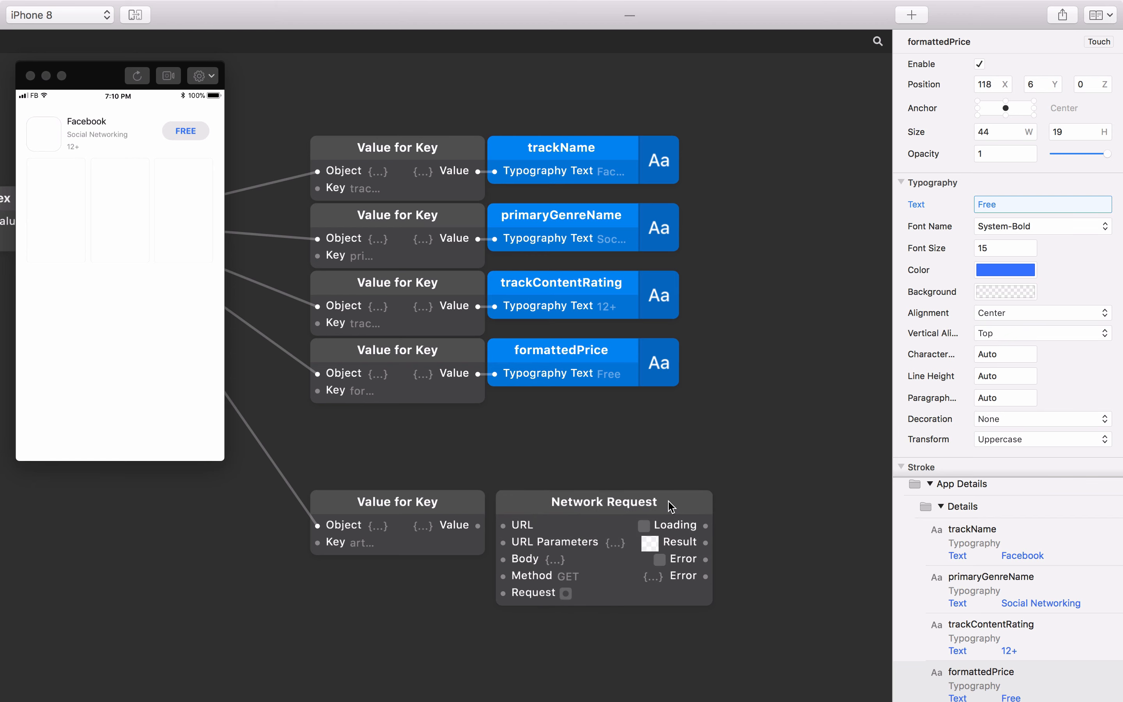
left_click_drag(669, 505, 660, 506)
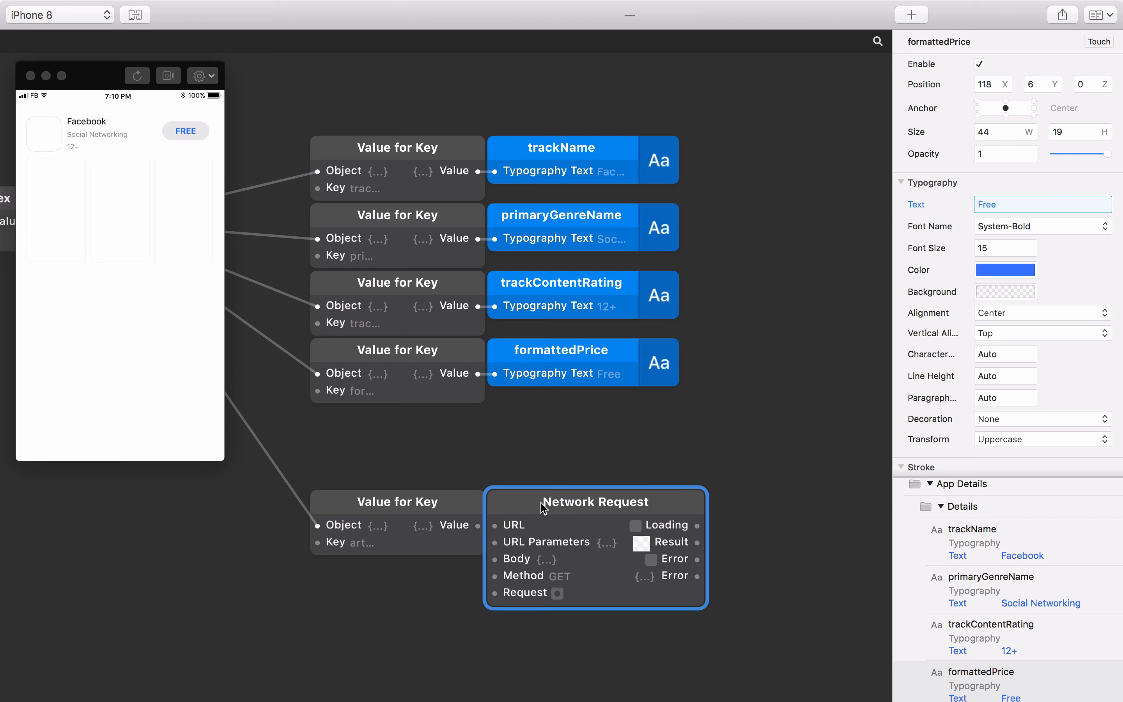
left_click(478, 527)
left_click_drag(479, 528, 495, 526)
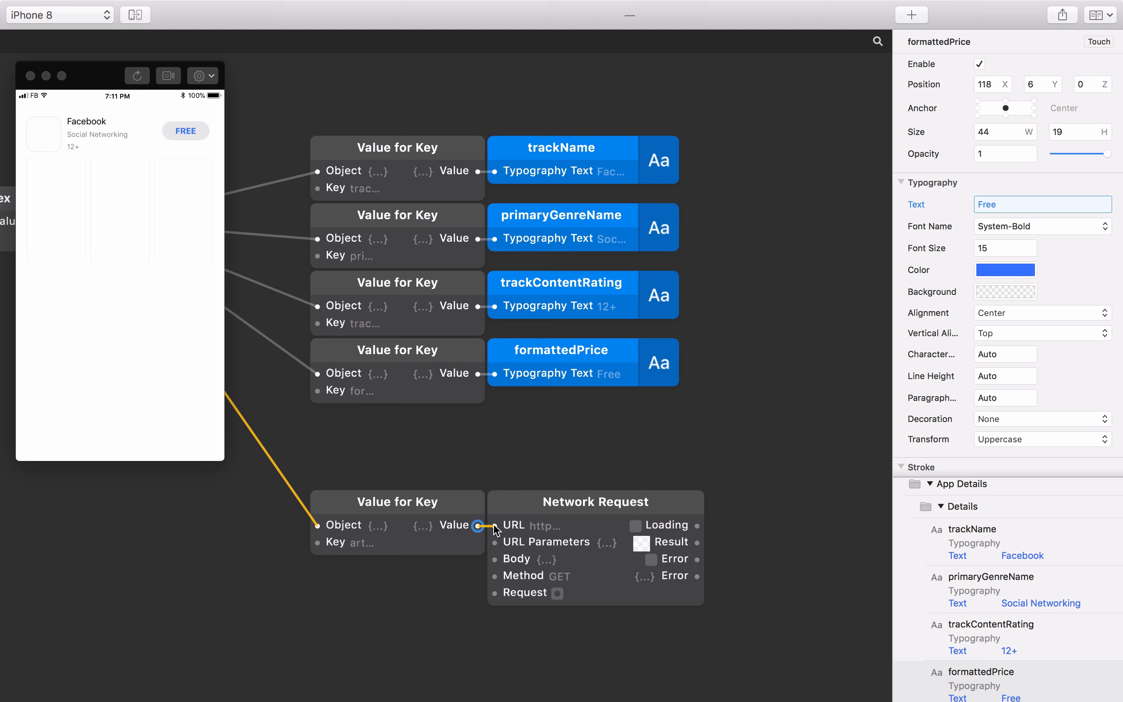
- Add a Pulse patch above the results Value for Key patch and feed its On / Off input from the first Network Request's Loading output
scroll(495, 529, "down", 5)
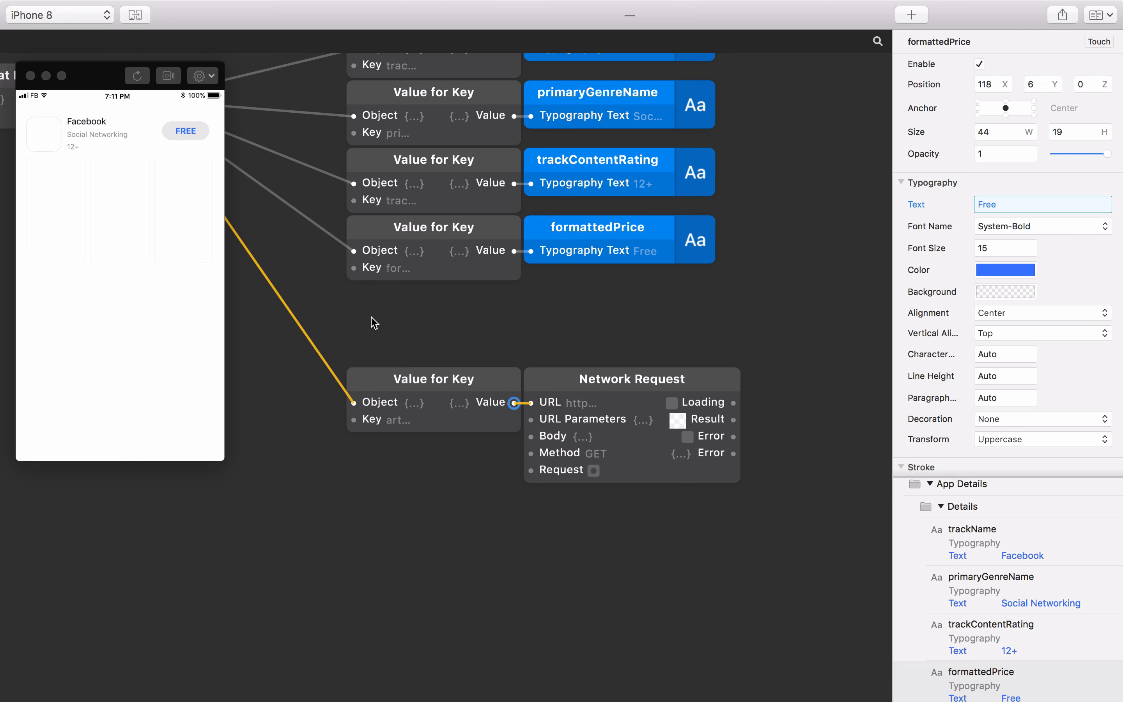
scroll(374, 322, "left", 10)
scroll(375, 322, "up", 3)
scroll(374, 322, "left", 10)
scroll(374, 322, "up", 3)
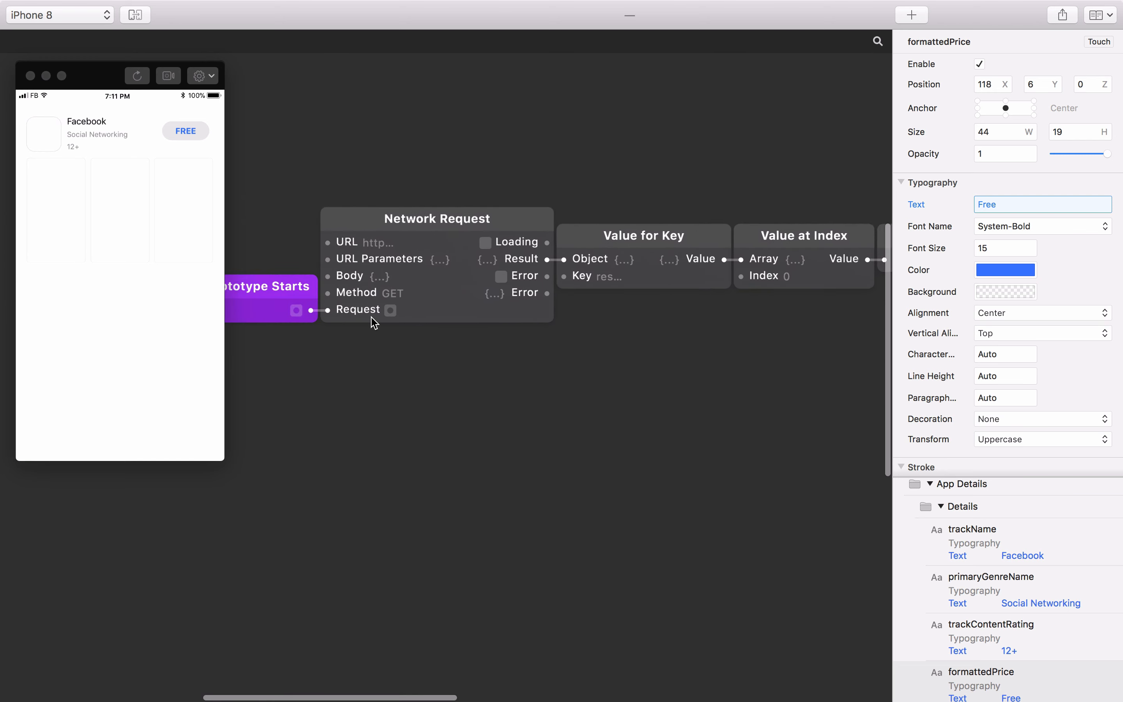
left_click(487, 218)
double_click(606, 170)
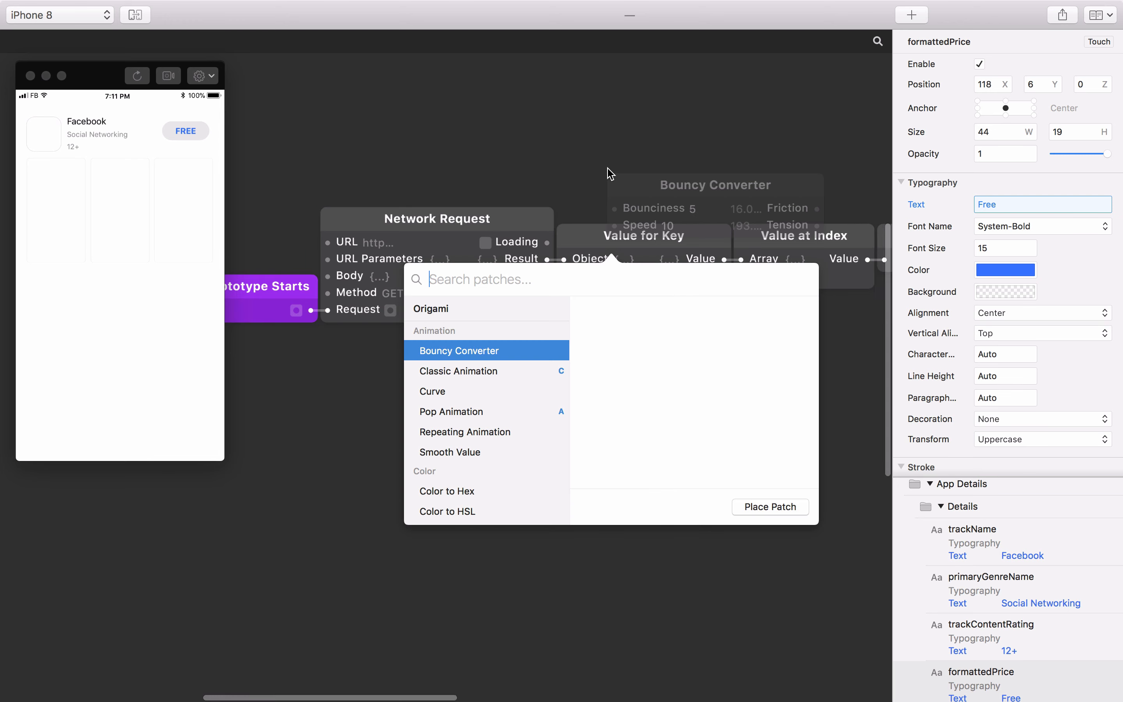
type("pulse")
key("Return")
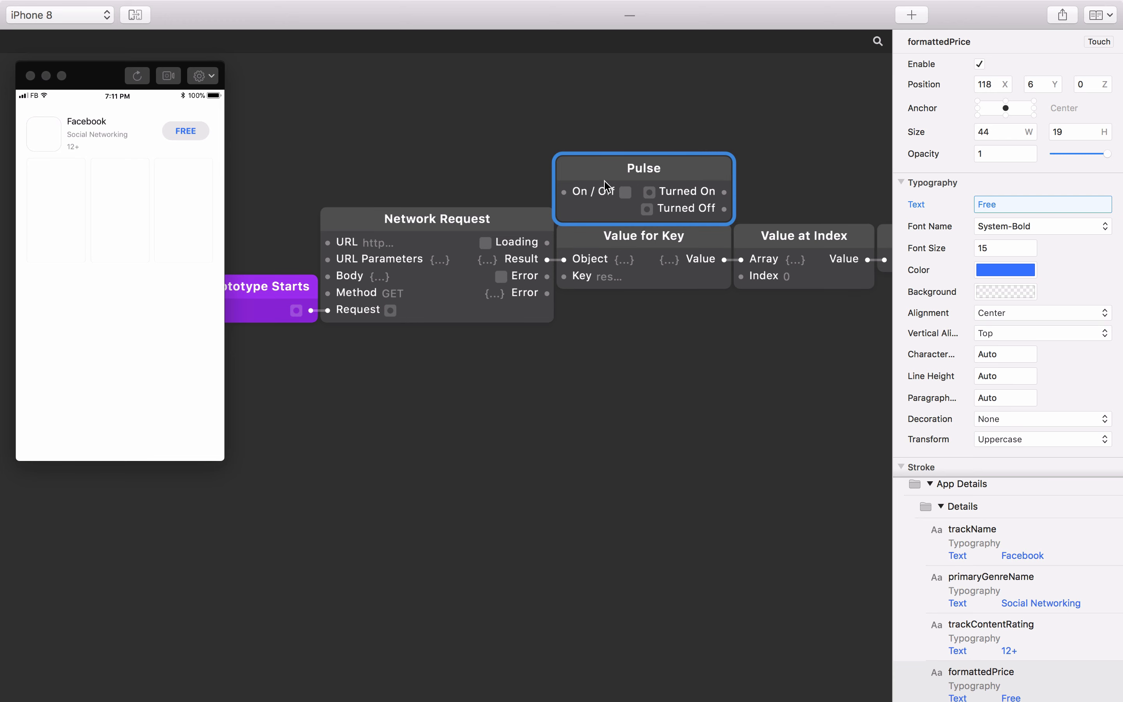
left_click_drag(548, 243, 563, 195)
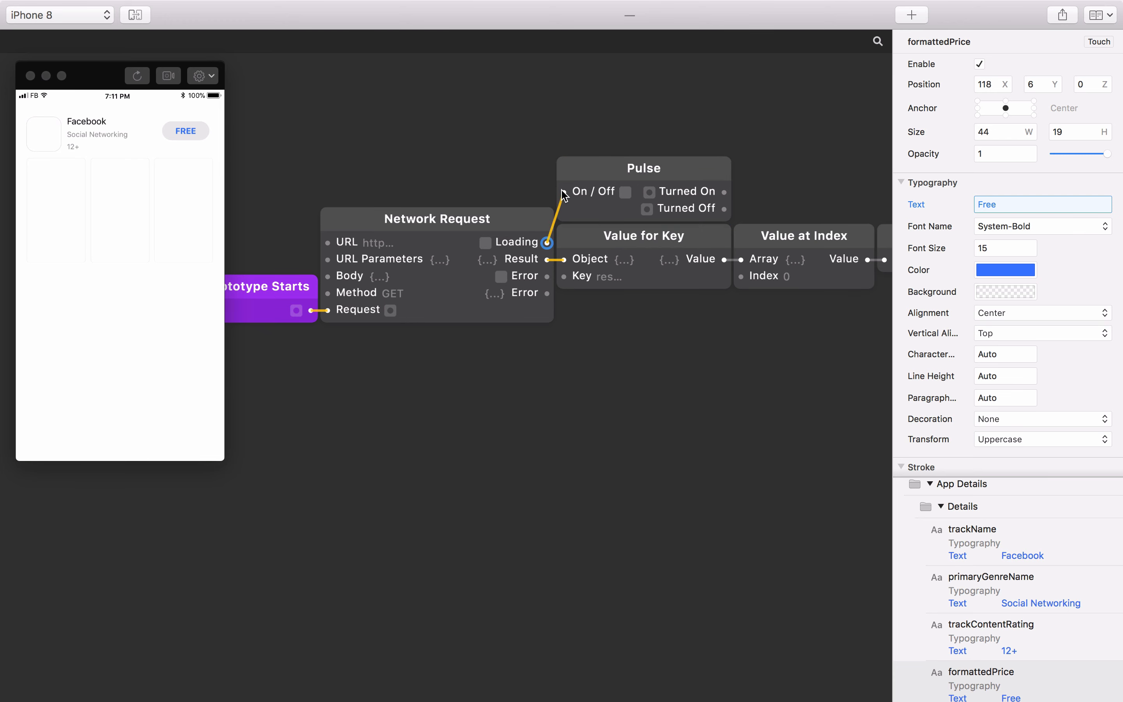
- Add a Wireless Broadcaster patch beside the Pulse patch and feed it from the Turned Off output
scroll(676, 176, "right", 2)
scroll(676, 176, "right", 5)
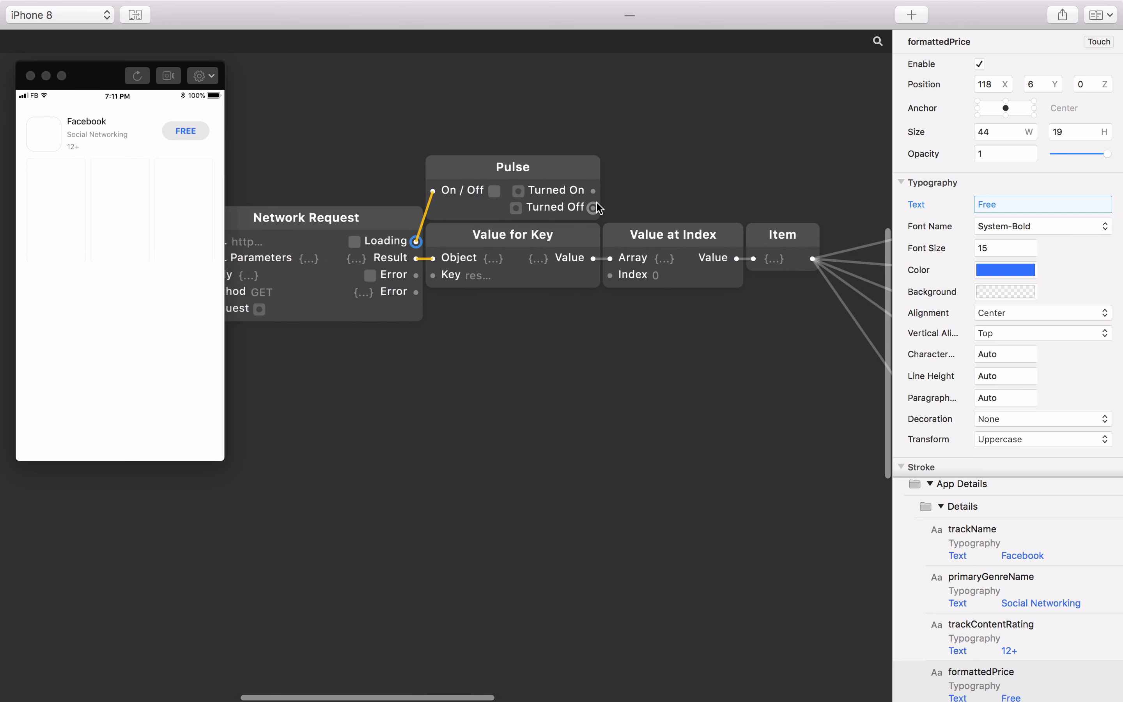
double_click(641, 192)
type("wire")
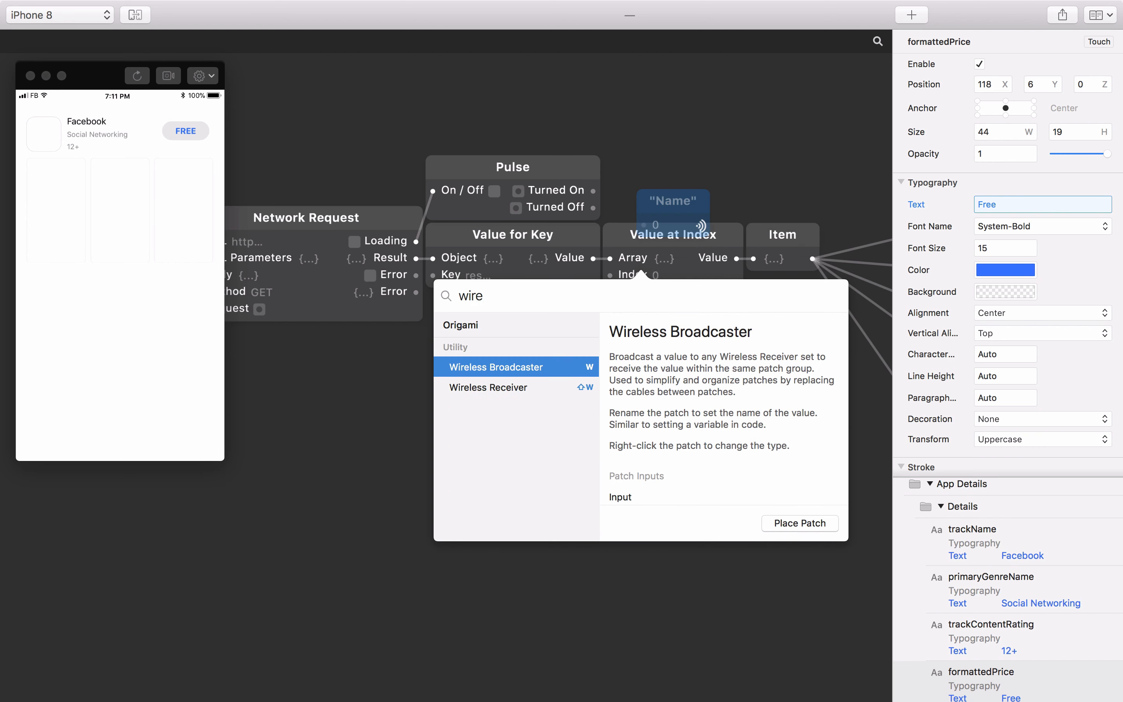
key("Return")
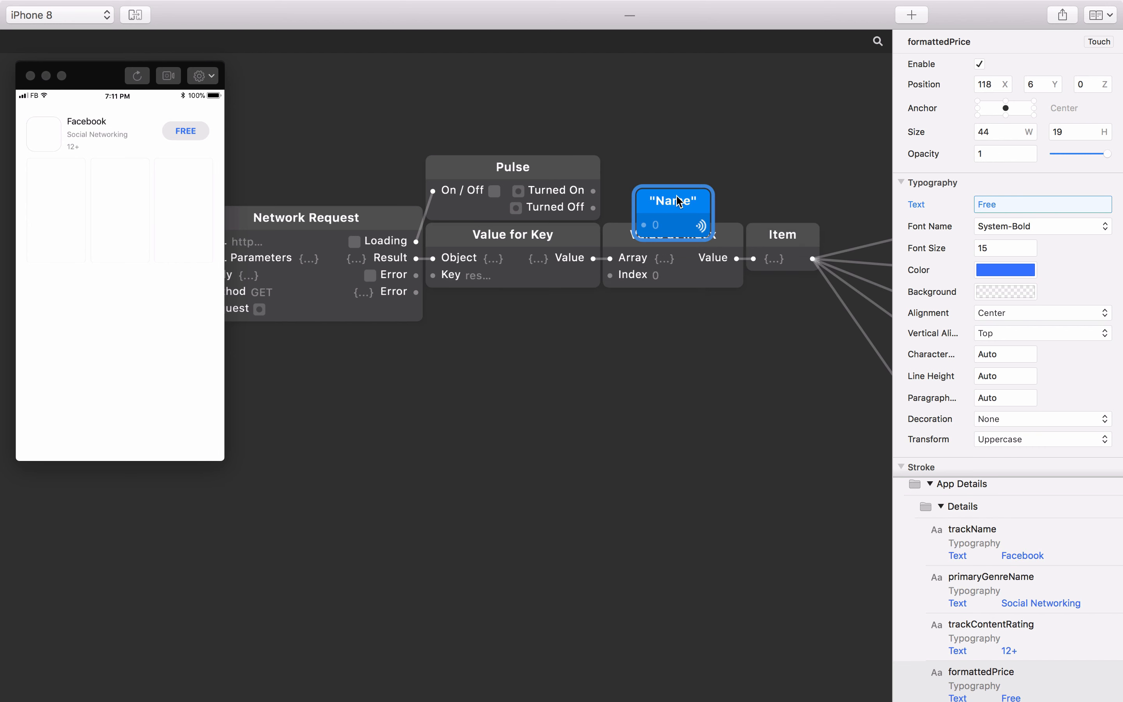
left_click_drag(681, 207, 593, 207)
- Rename the Wireless Broadcaster to Loading Done, place it against the Pulse patch and change its type to Pulse
double_click(645, 185)
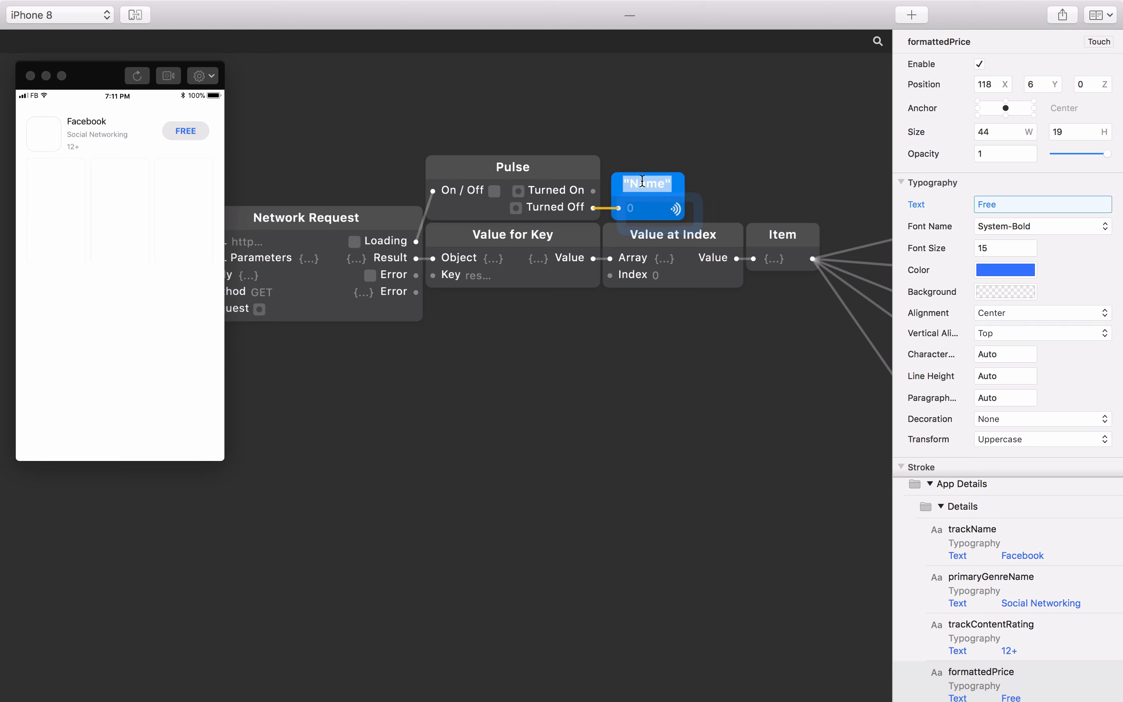
type("Loading")
type(" Done")
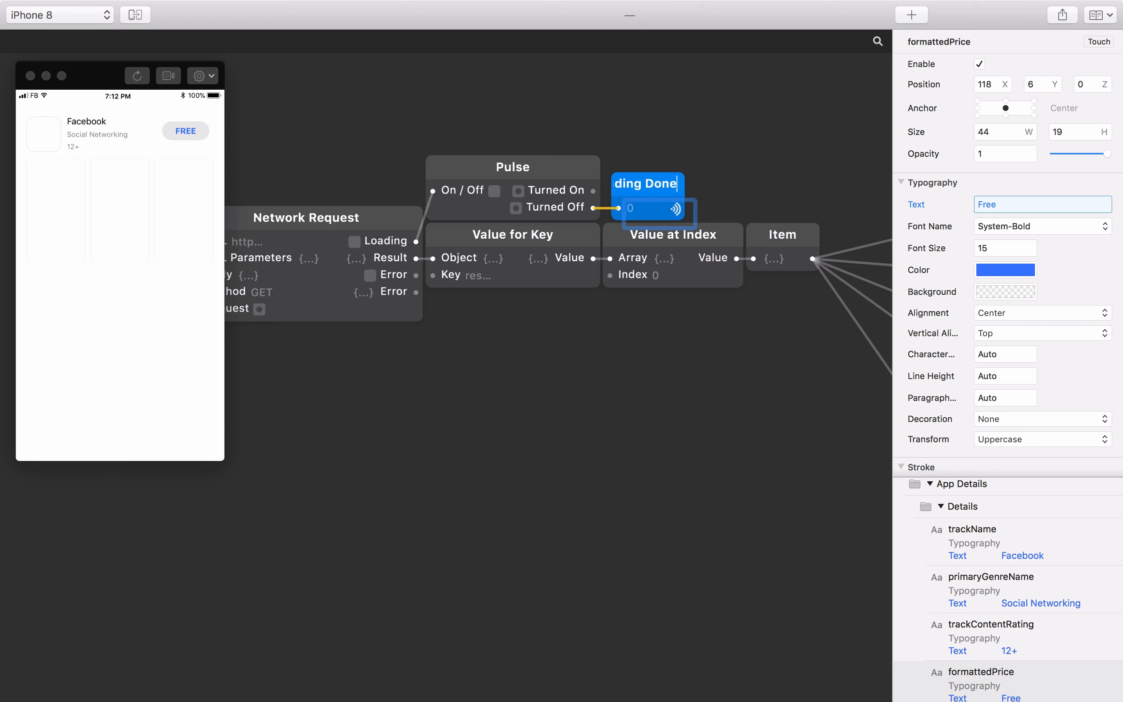
key("Return")
left_click_drag(659, 177, 652, 178)
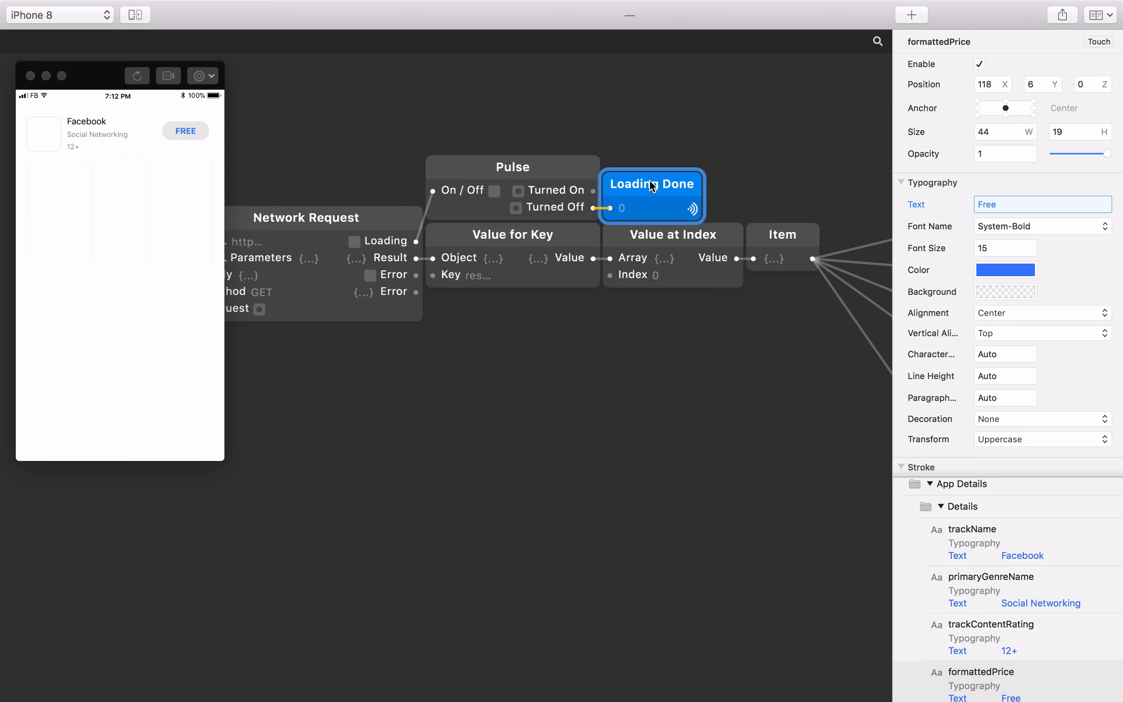
right_click(652, 188)
mouse_move(762, 191)
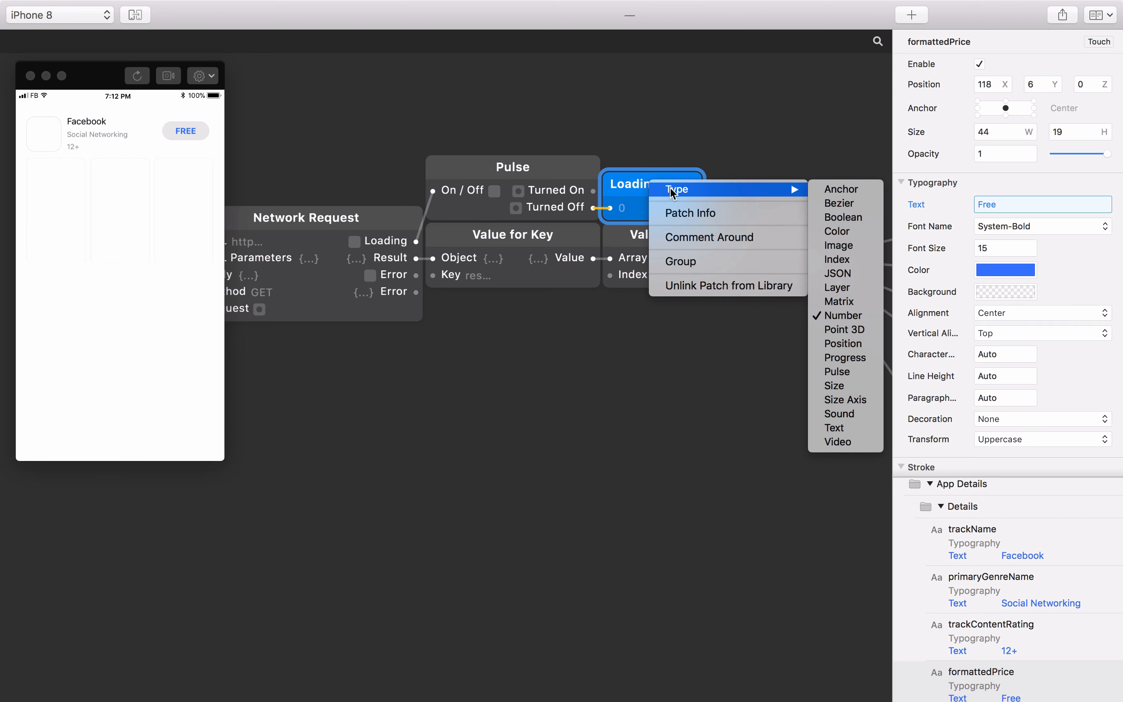
left_click(846, 372)
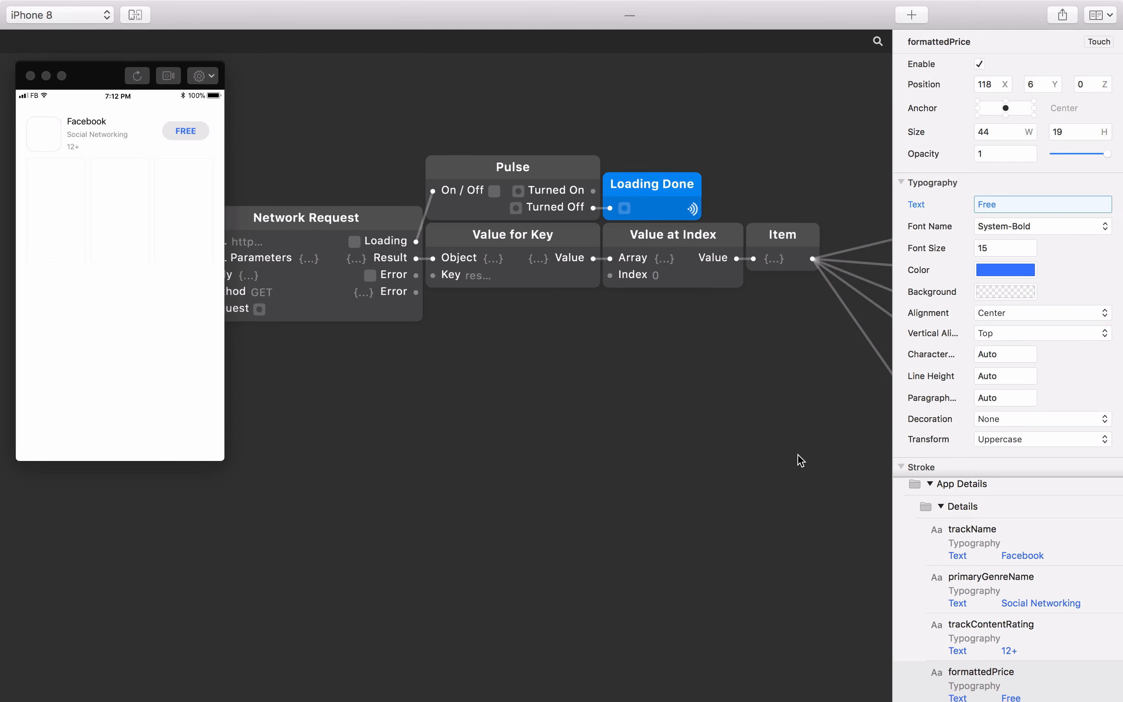
- Add a Loading Done Wireless Receiver below the artworkUrl100 patch and connect it to the image Network Request's Request input
scroll(800, 469, "right", 10)
scroll(800, 469, "down", 5)
scroll(800, 469, "right", 10)
scroll(800, 469, "down", 3)
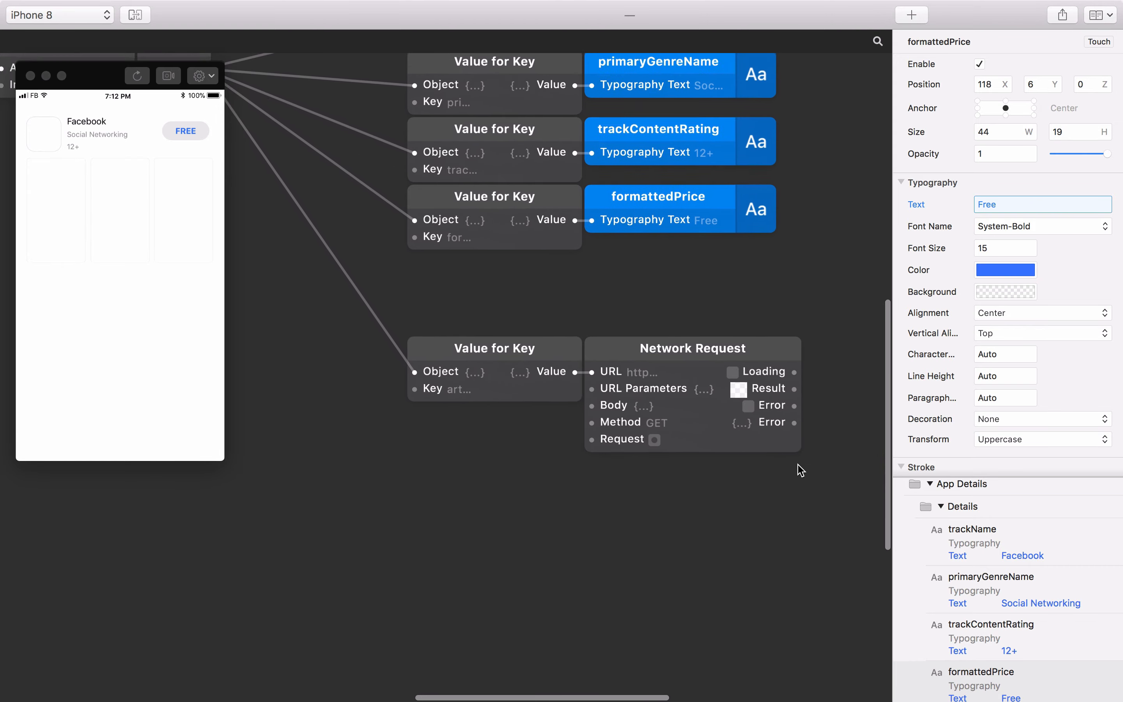
double_click(435, 442)
type("wire")
key("Down")
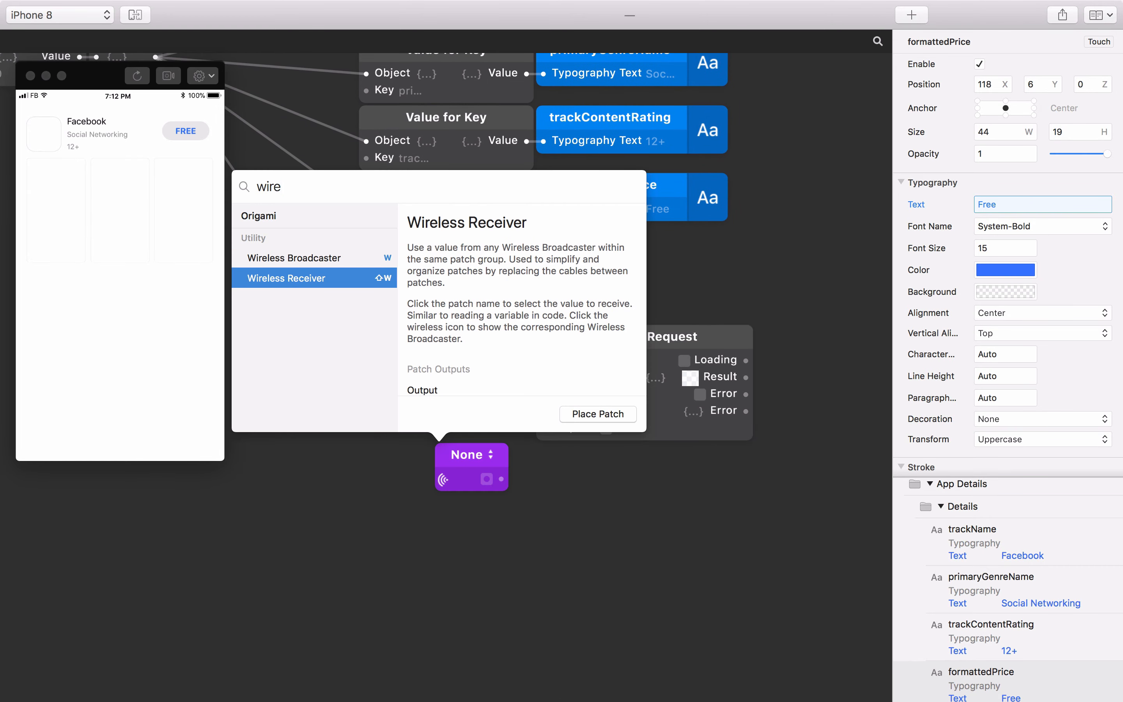
key("Return")
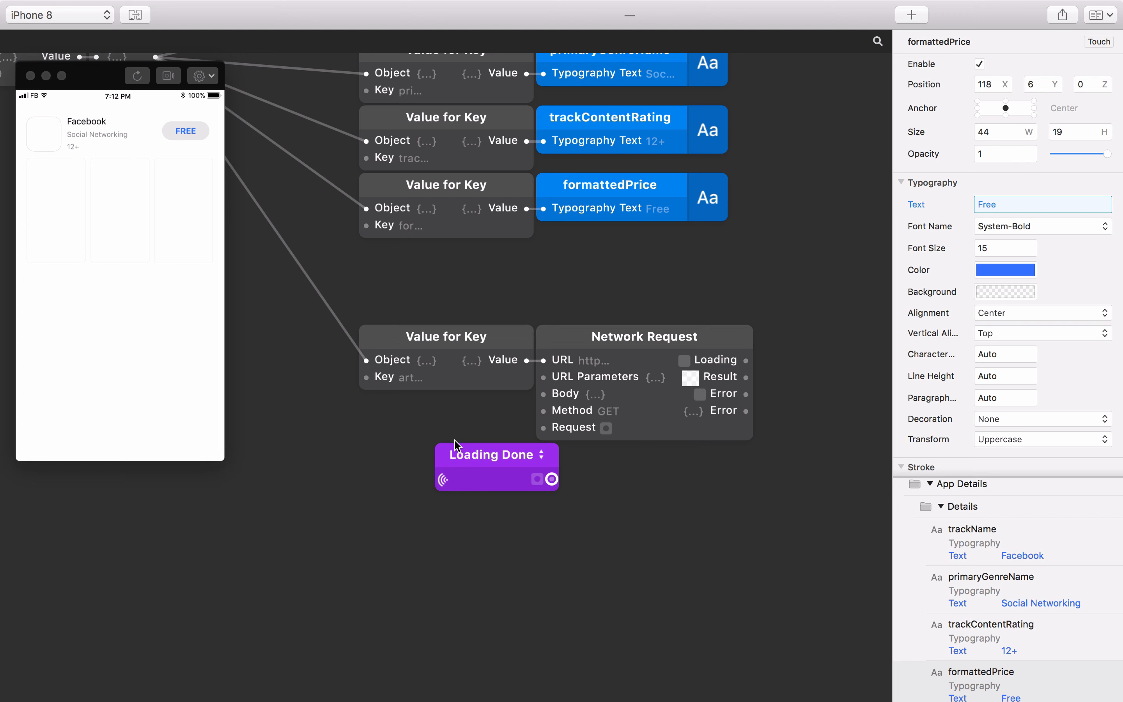
left_click_drag(499, 455, 470, 408)
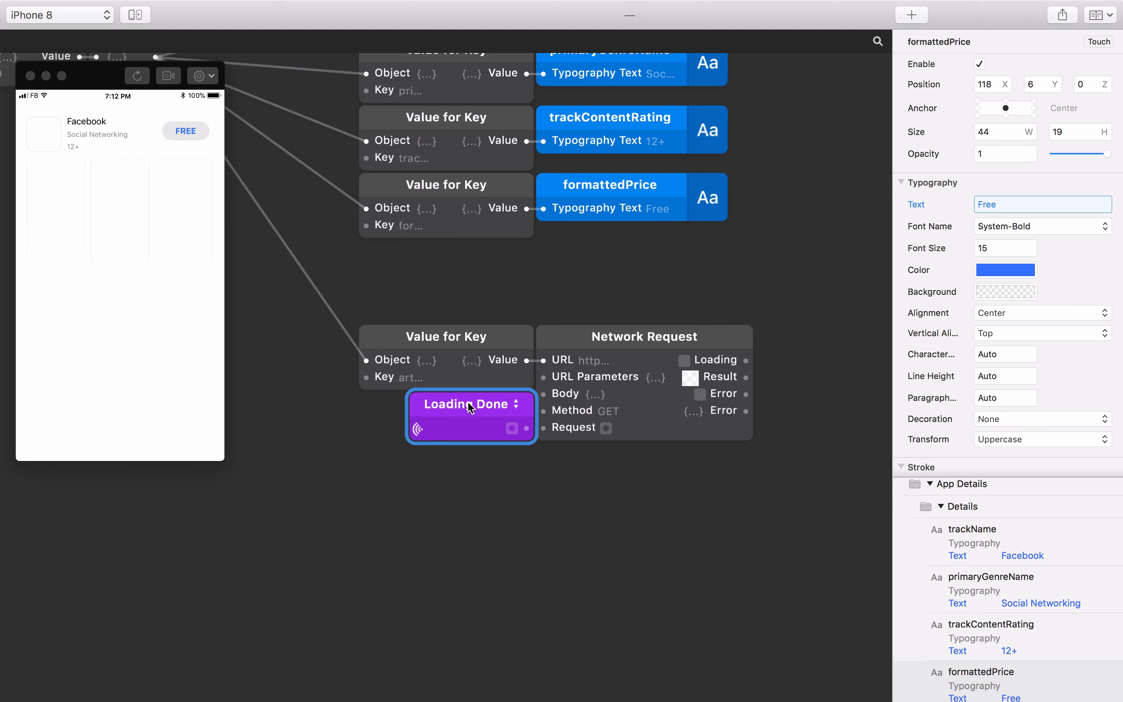
left_click(527, 430)
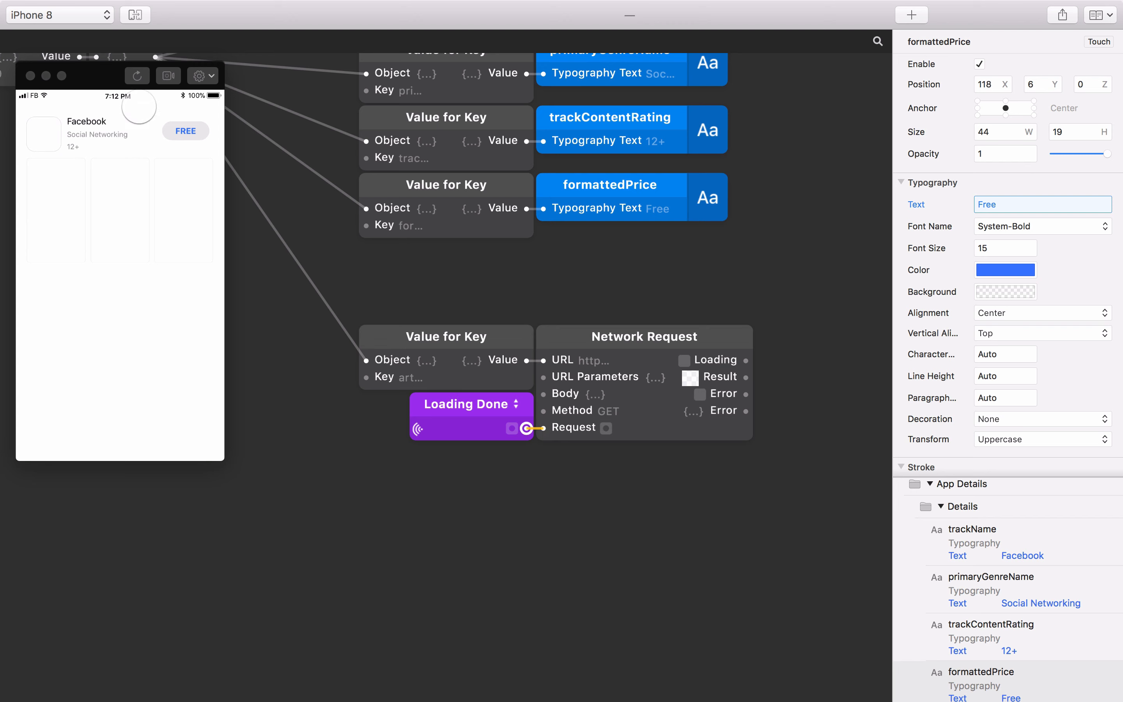
- Restart the prototype and connect the image Network Request's Result to the Image property of the Icon Image layer
left_click(137, 77)
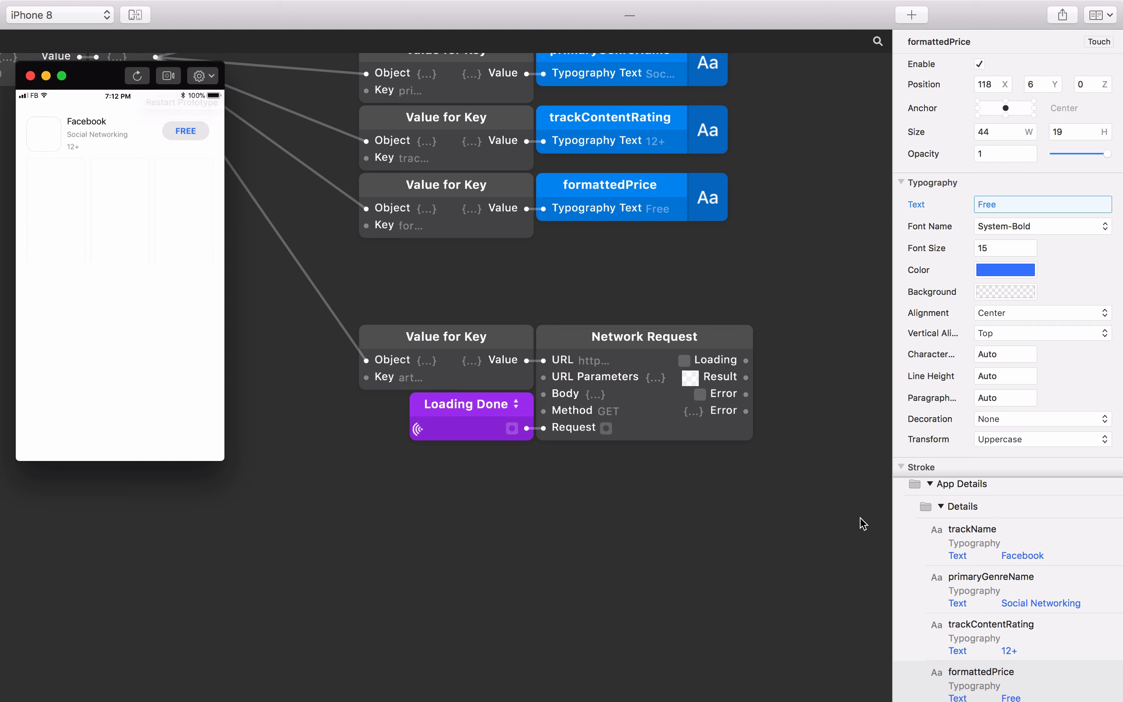
scroll(956, 606, "down", 3)
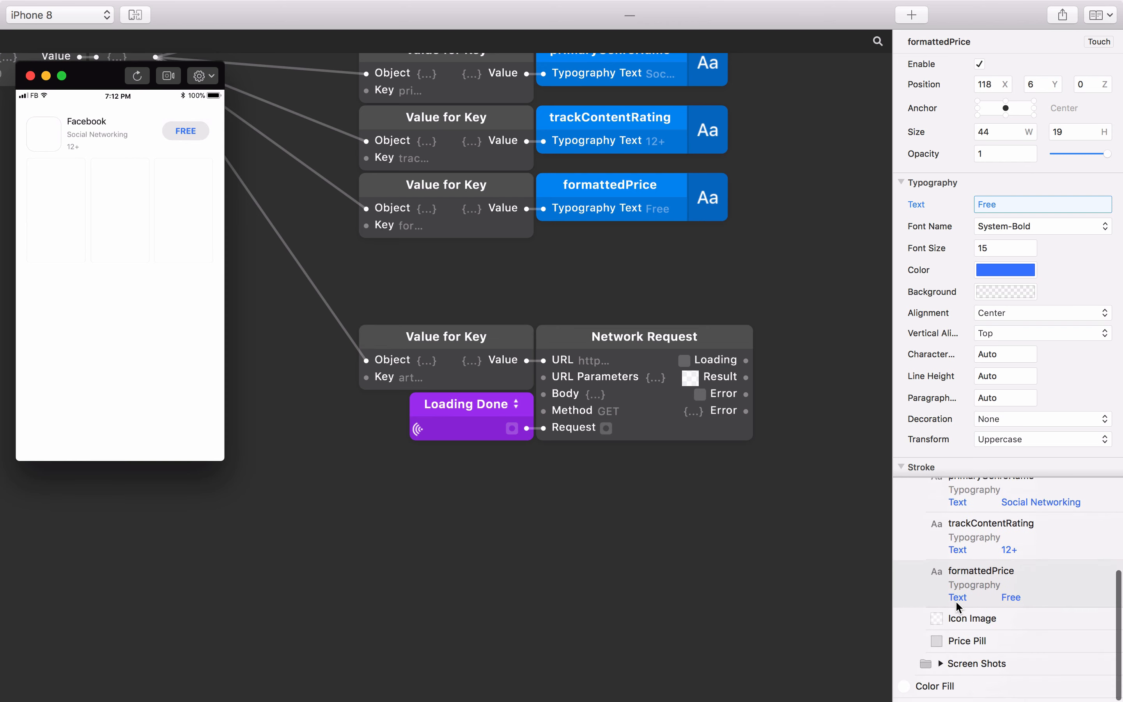
left_click(984, 623)
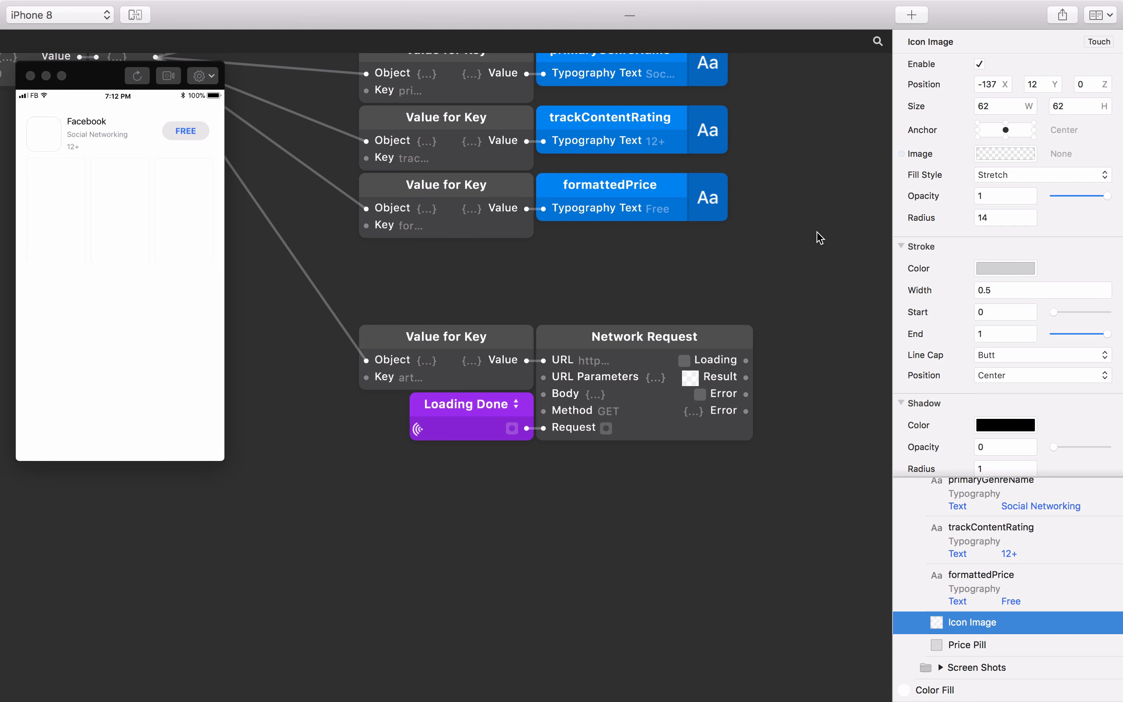
left_click_drag(746, 377, 920, 152)
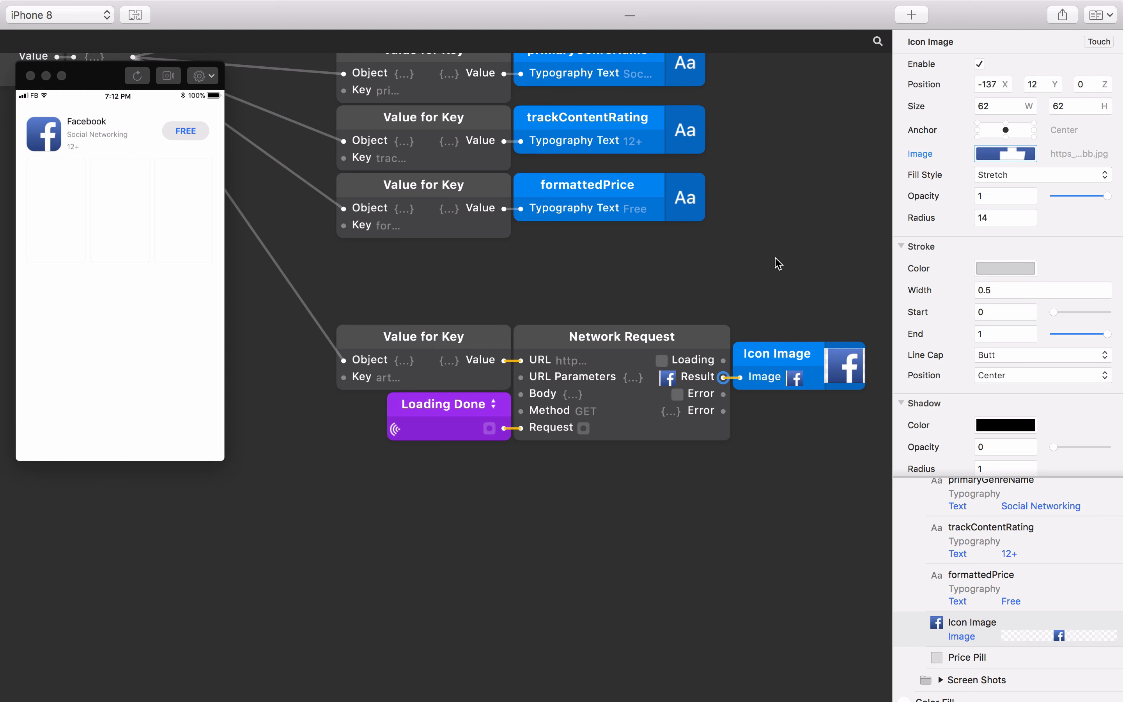
- Shift the whole group of icon-loading patches left so its end aligns with the text layer patches above
left_click_drag(782, 470, 432, 327)
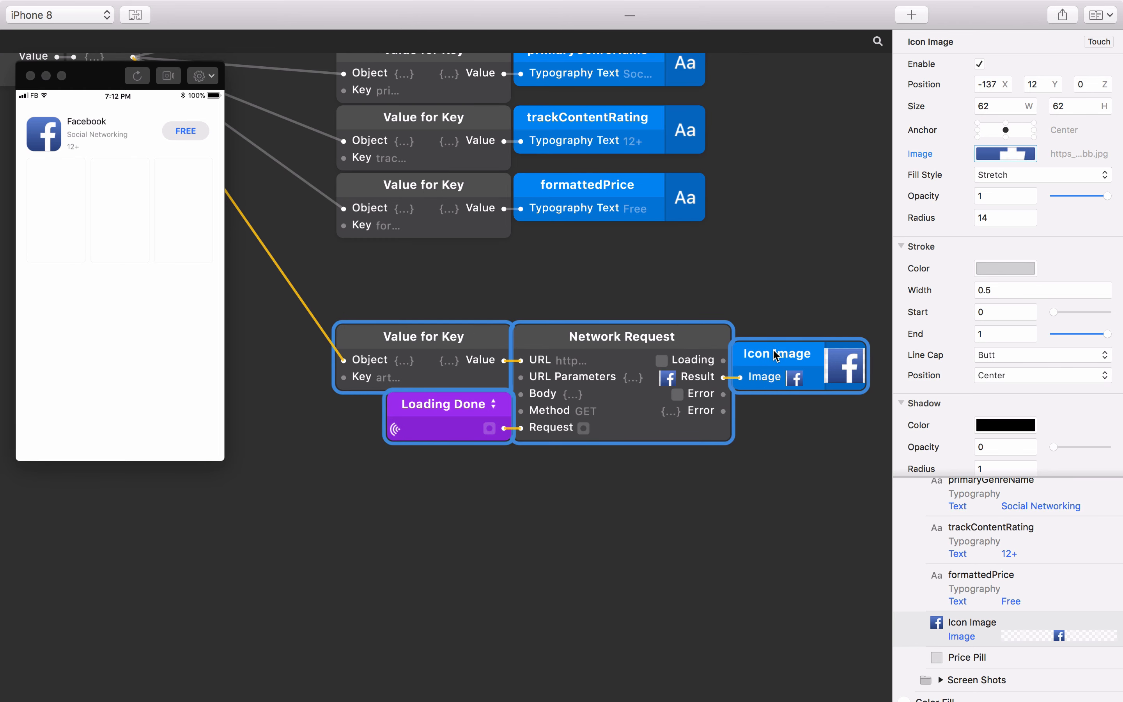
left_click_drag(768, 356, 619, 357)
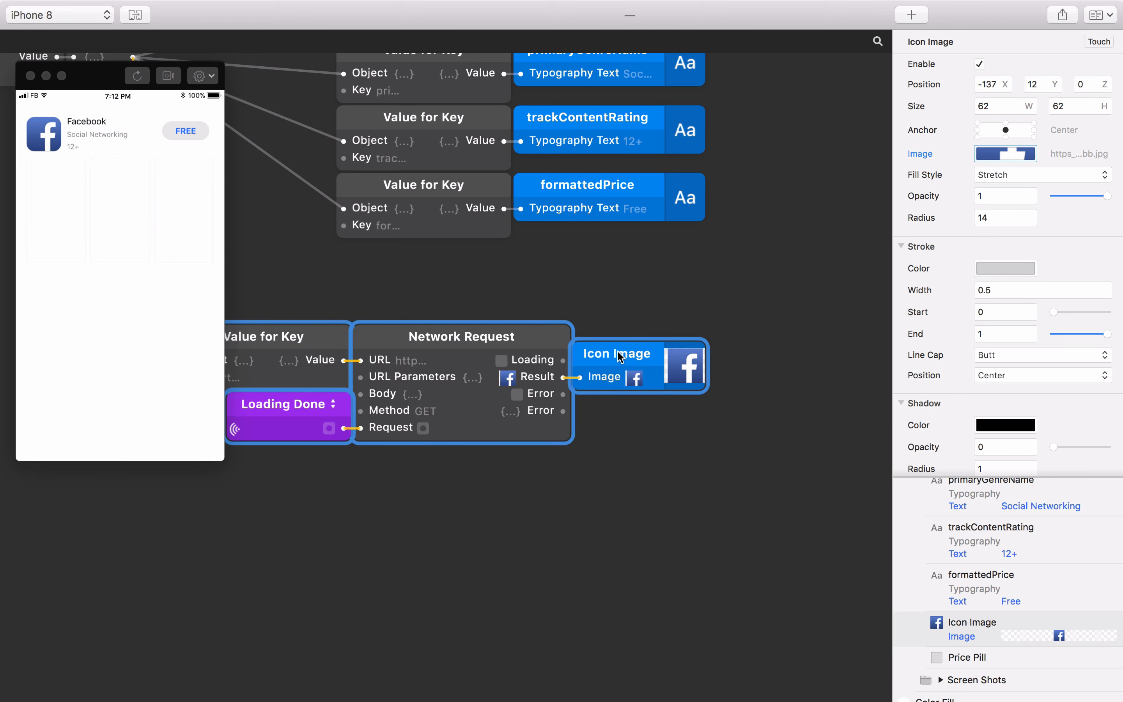
left_click(625, 448)
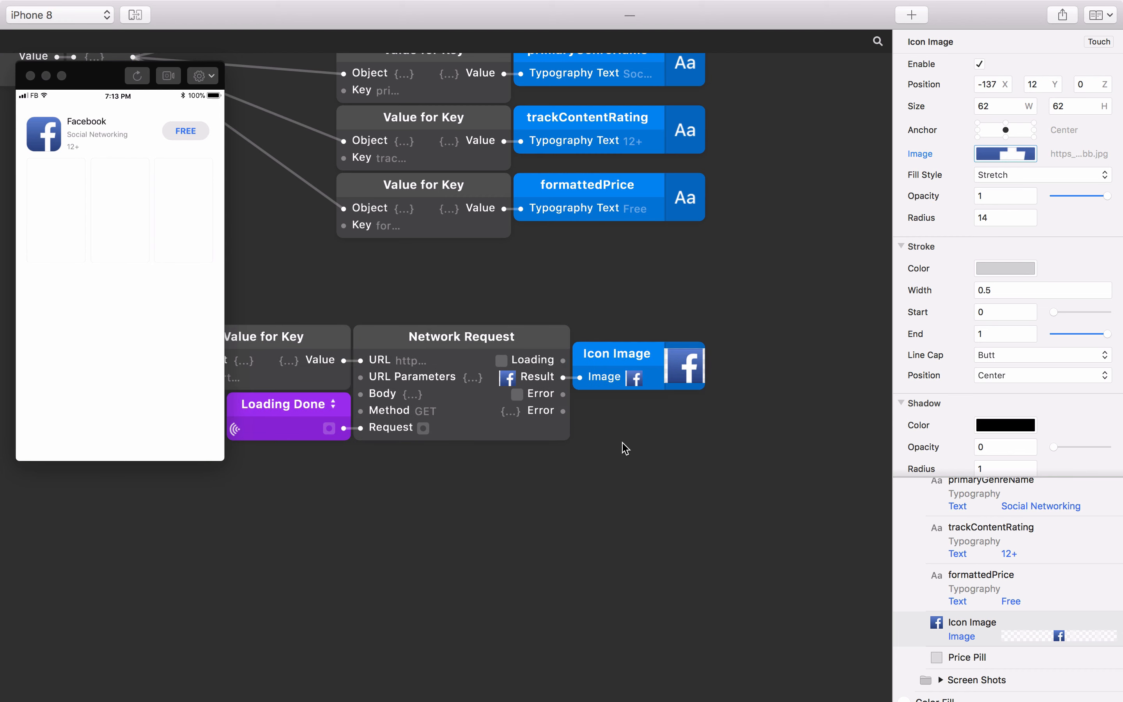
- Add a Value for Key patch in the empty space below the icon-loading patches
scroll(625, 448, "left", 5)
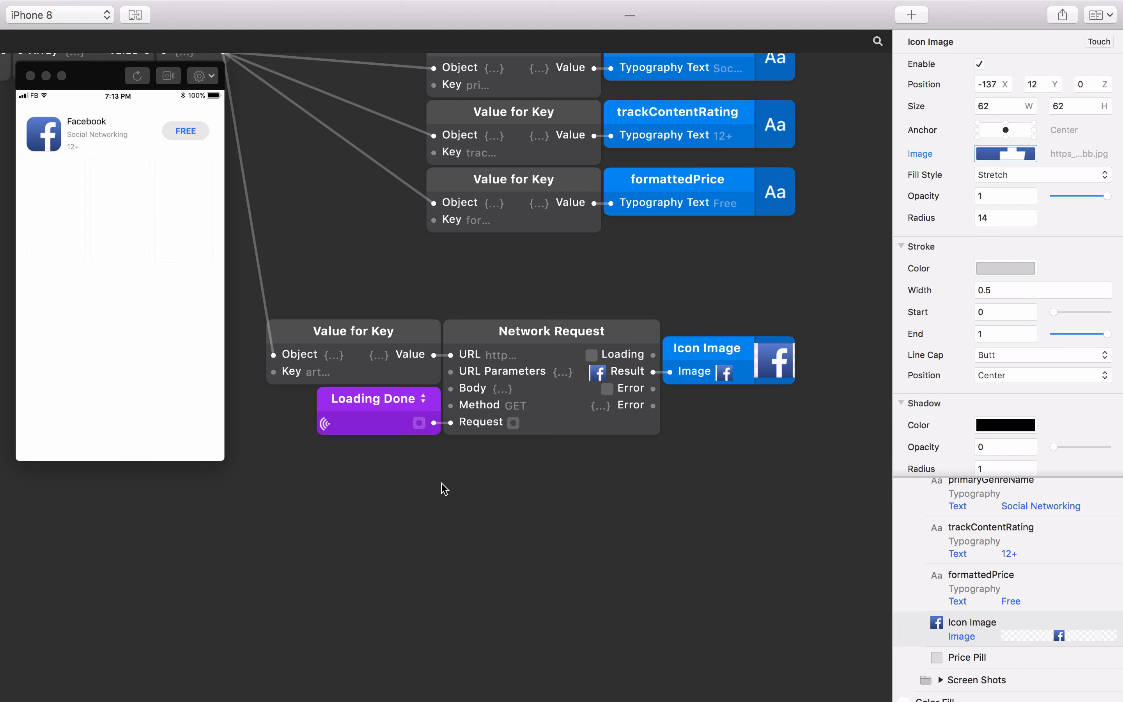
scroll(444, 546, "down", 3)
scroll(444, 546, "down", 2)
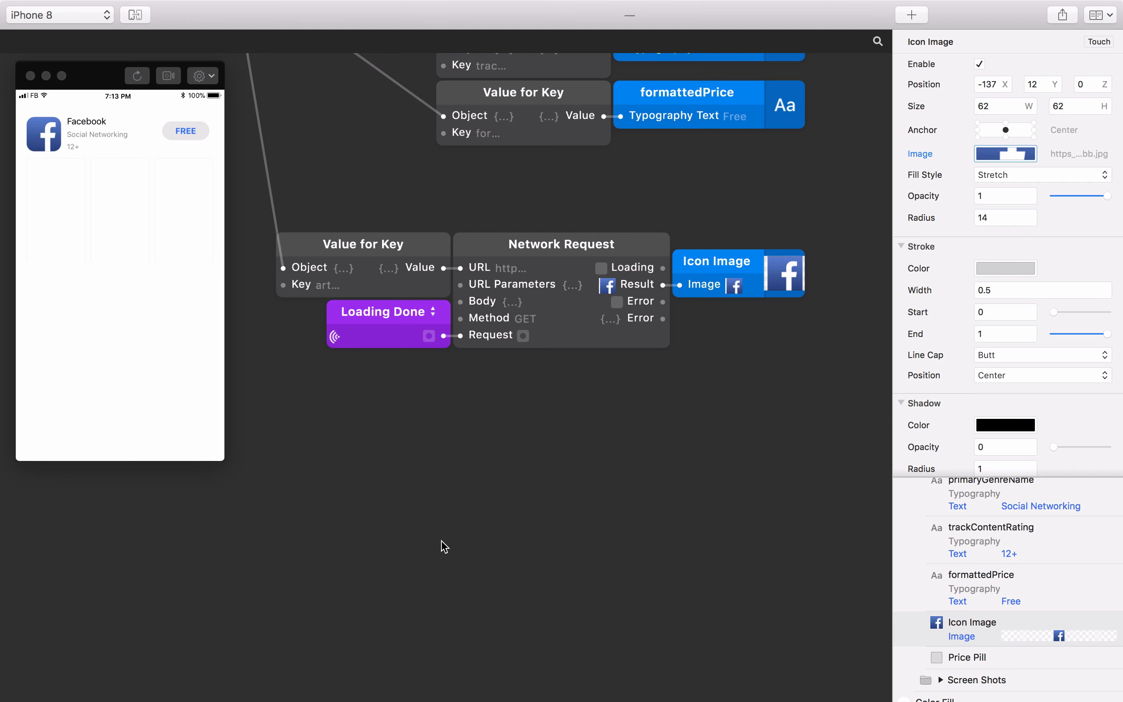
double_click(409, 485)
type("value f")
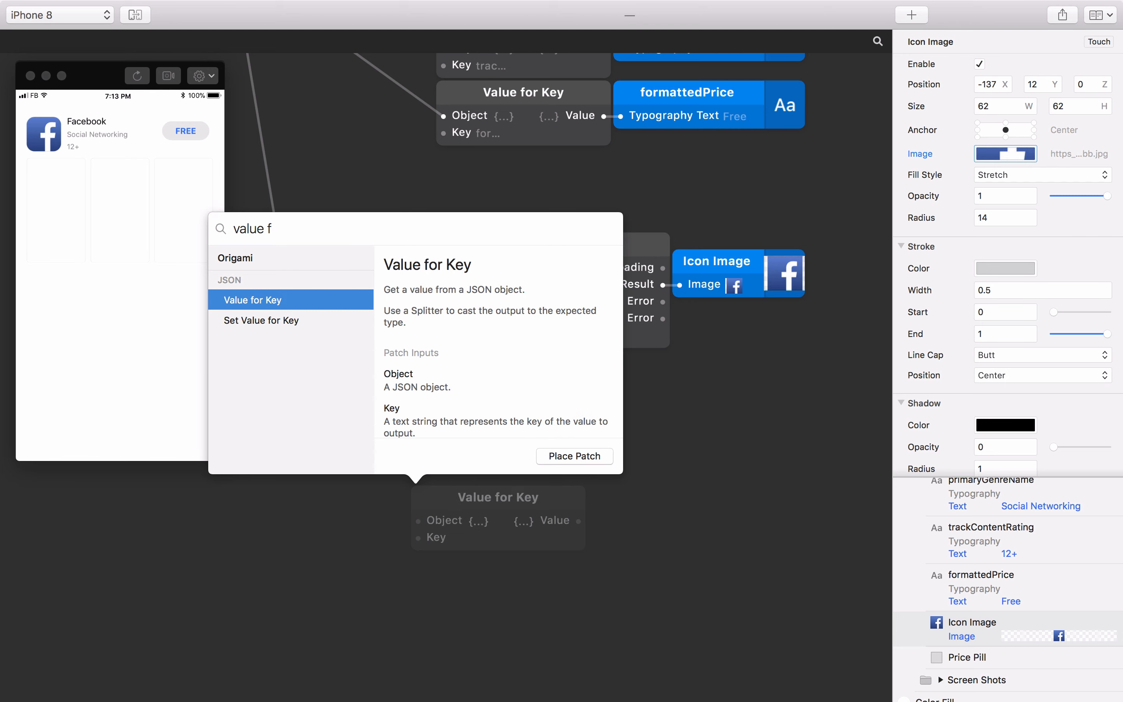
key("Return")
left_click_drag(463, 492, 354, 457)
scroll(351, 455, "left", 2)
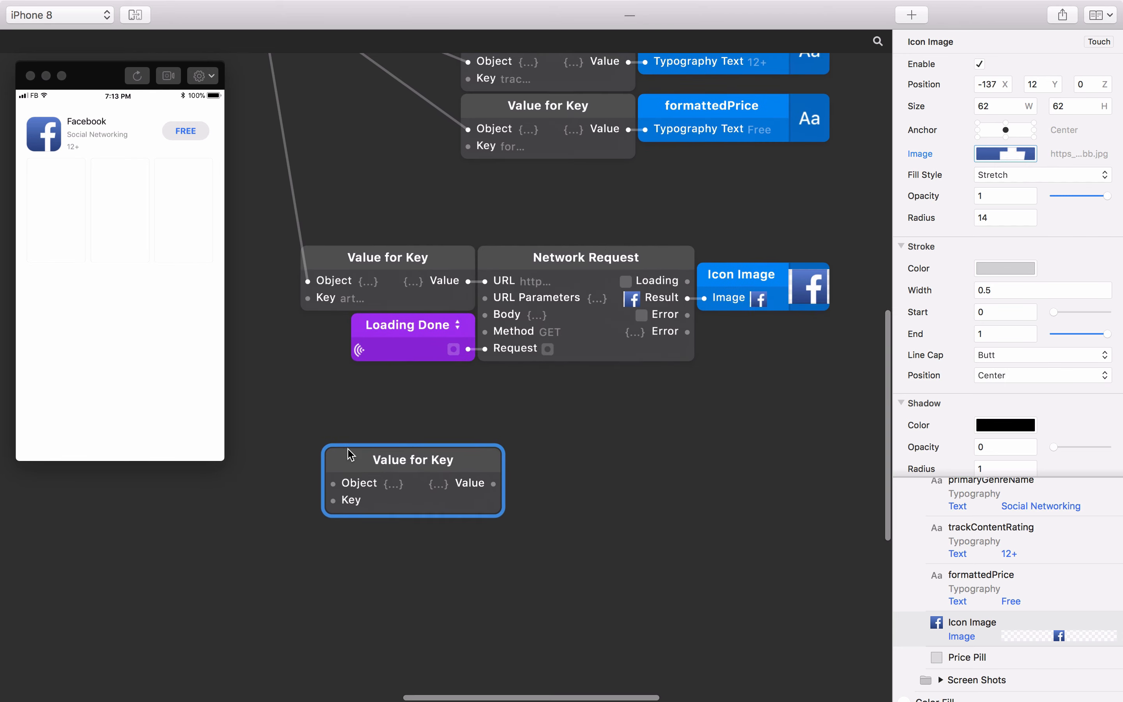
- Connect the Item patch's output to the Object input of the new Value for Key patch
scroll(351, 455, "up", 5)
scroll(352, 455, "left", 3)
left_click_drag(332, 114, 408, 620)
scroll(408, 622, "down", 3)
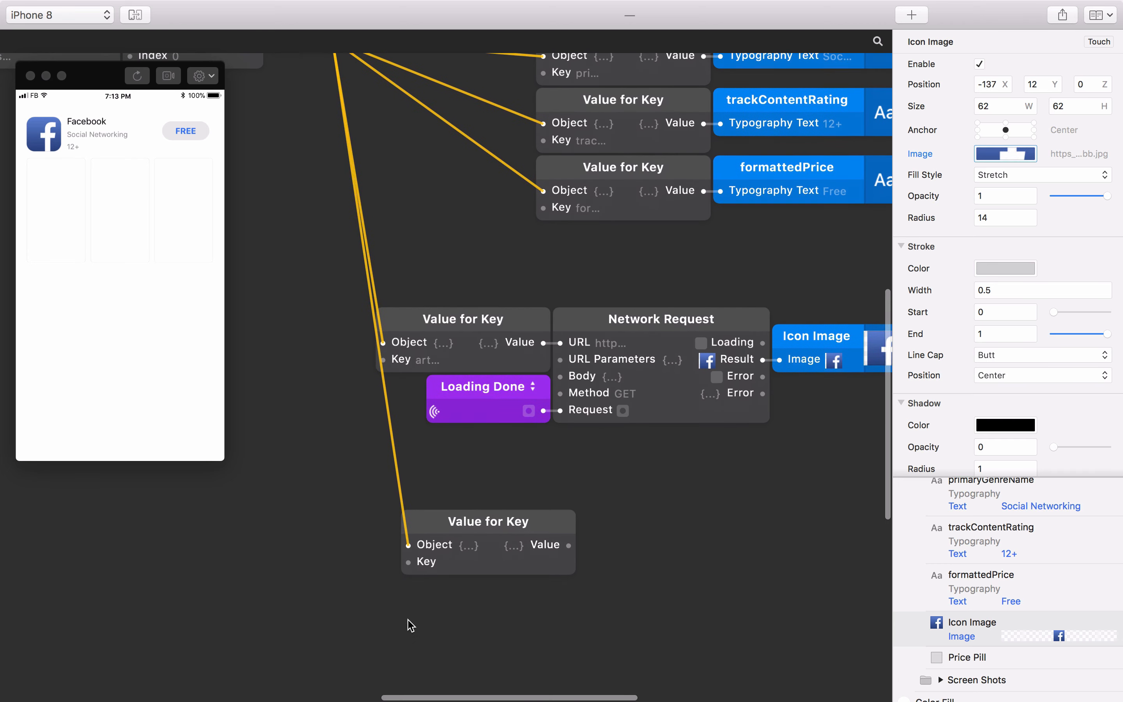
- Set the new Value for Key patch's Key to screenshotUrls
left_click(448, 563)
type("screenshot")
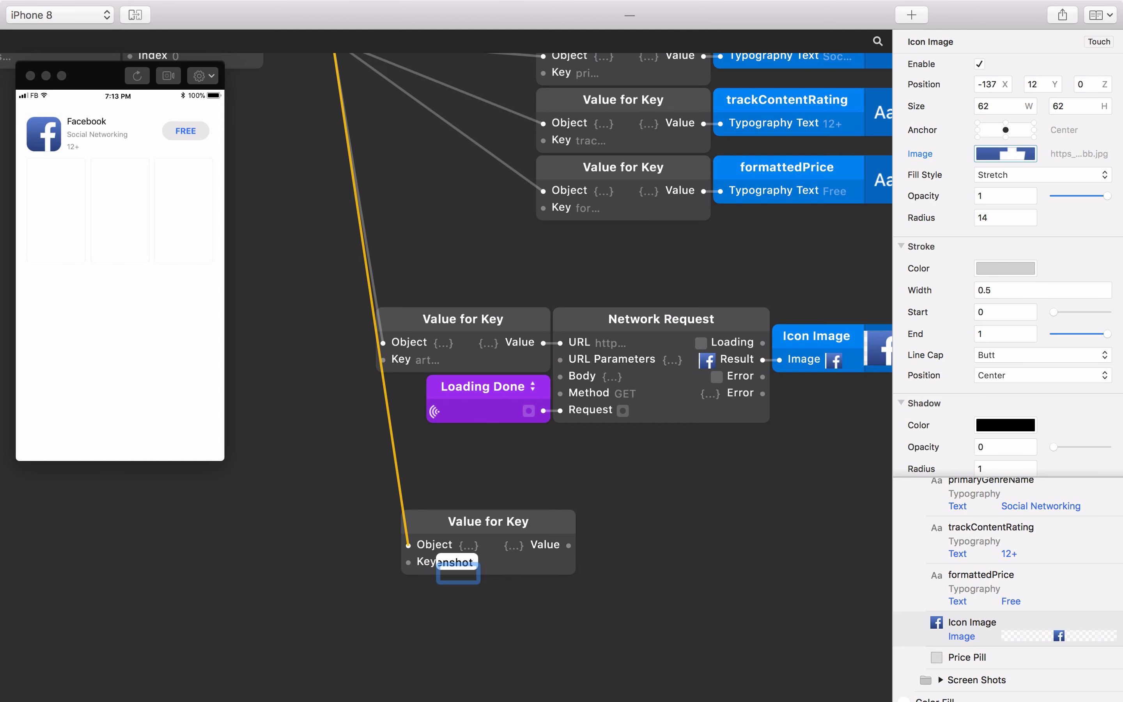
type("Urls")
key("Return")
scroll(517, 595, "right", 2)
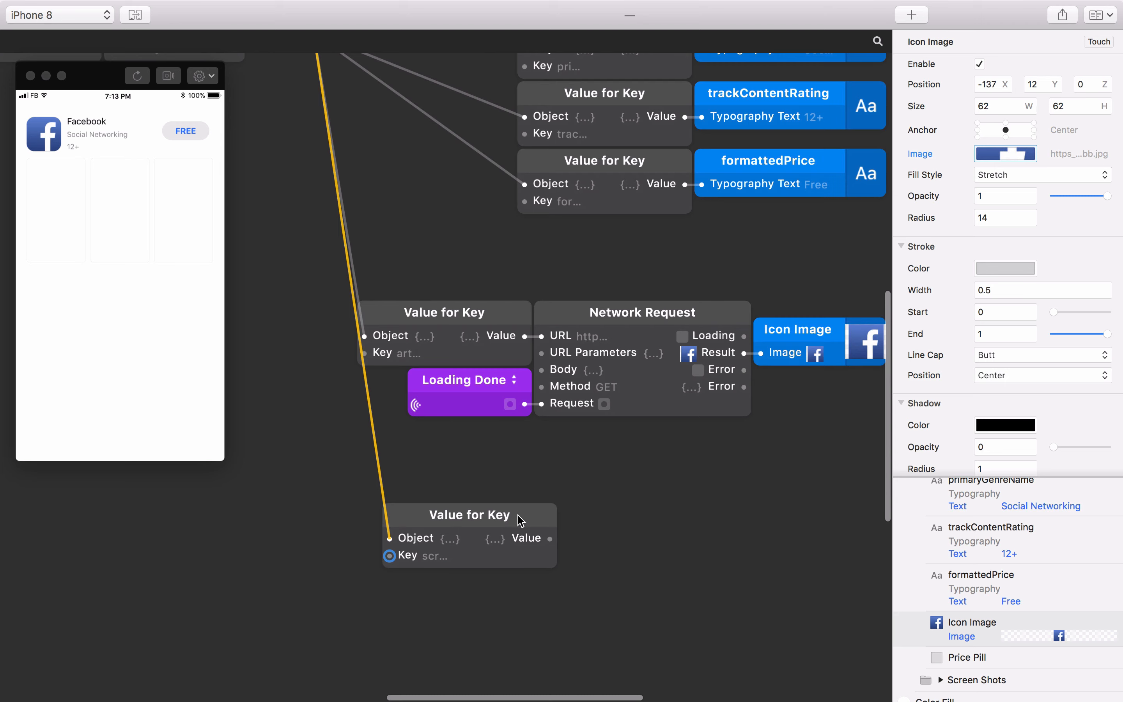
- Add a Value at Index patch beside the screenshotUrls Value for Key patch, feeding its Array input from that patch's Value output
left_click_drag(518, 517, 501, 520)
double_click(574, 546)
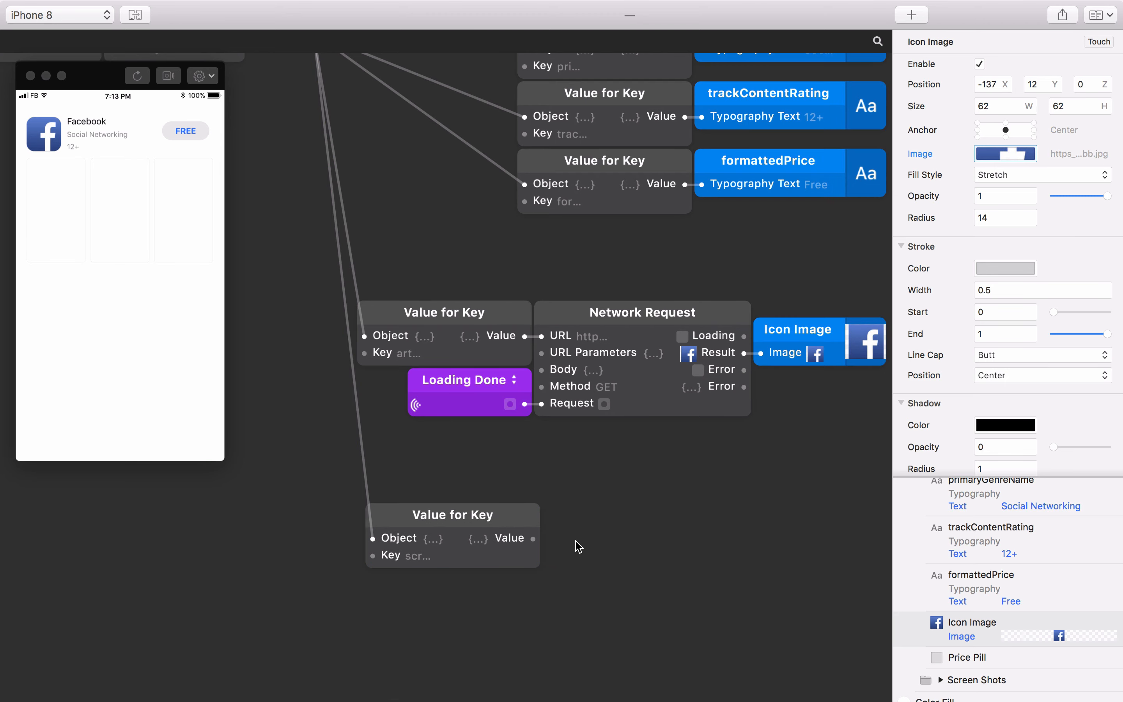
type("value")
key("Return")
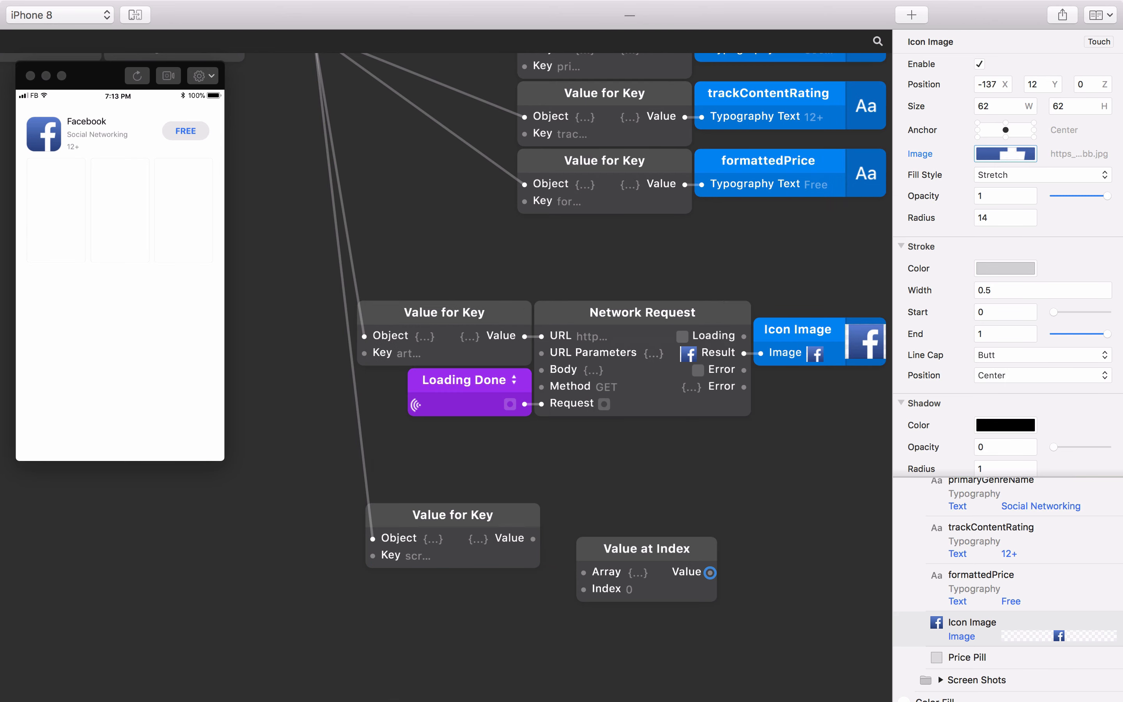
left_click_drag(617, 552, 550, 538)
scroll(580, 543, "right", 3)
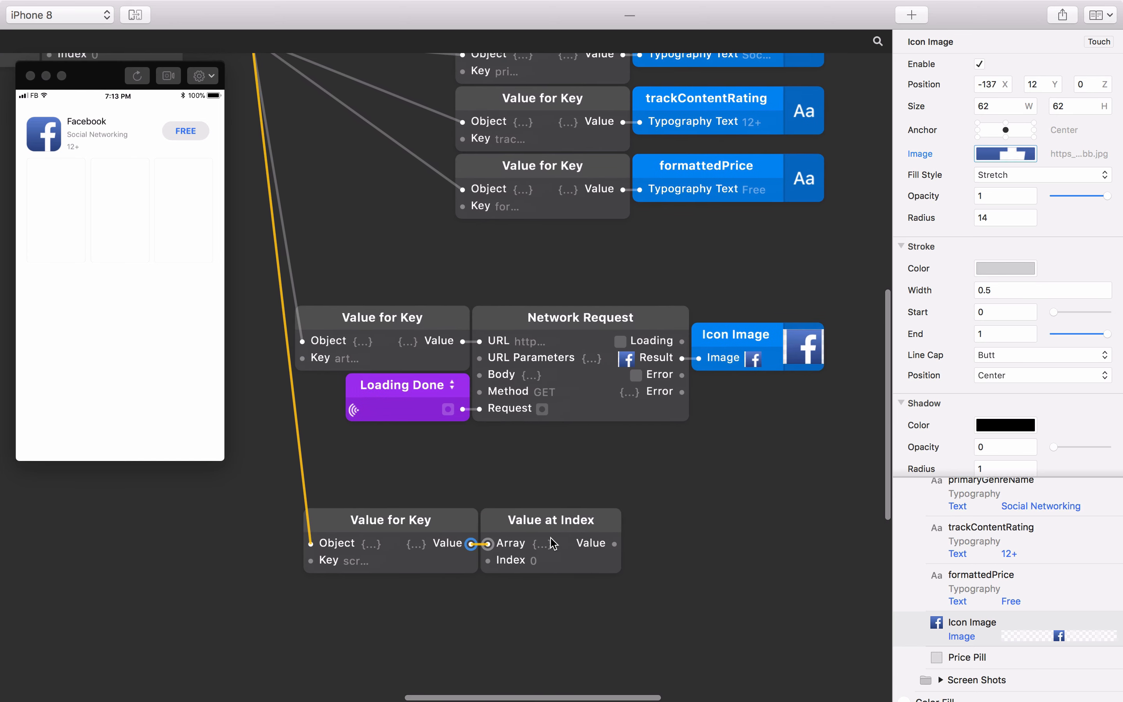
- Add an Image-type Network Request patch after the Value at Index patch and connect the indexed Value to its URL input
double_click(679, 544)
type("network")
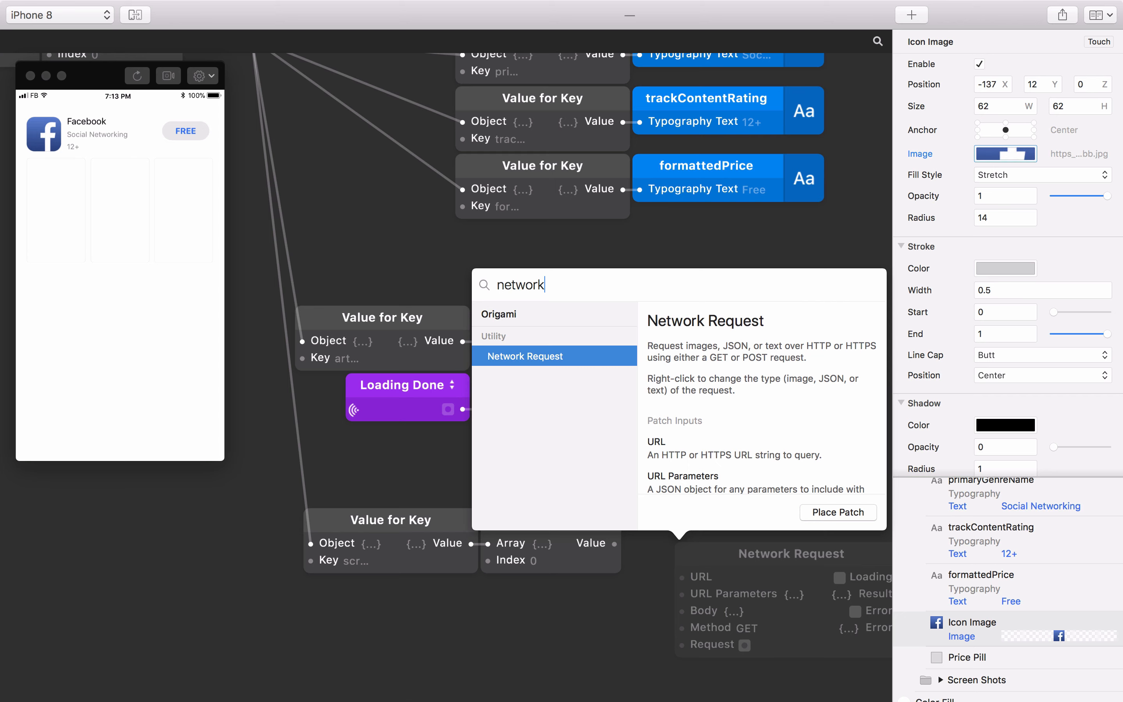
key("Return")
left_click_drag(731, 553, 683, 524)
right_click(682, 527)
mouse_move(817, 531)
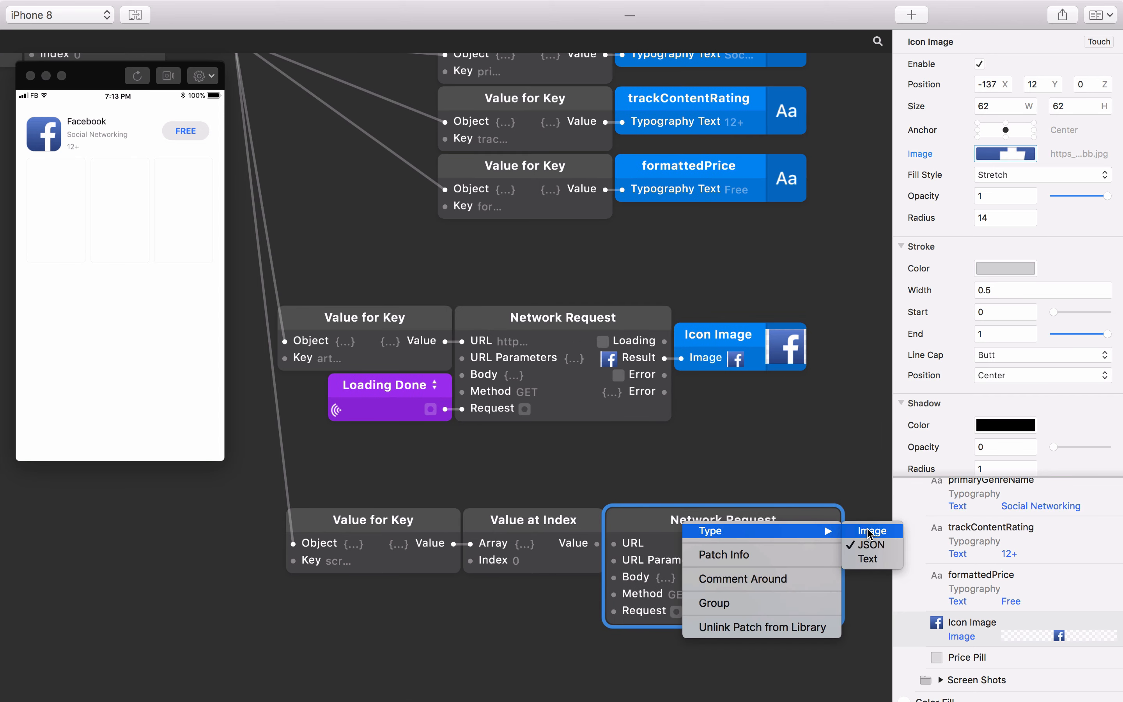
left_click(871, 531)
left_click(871, 534)
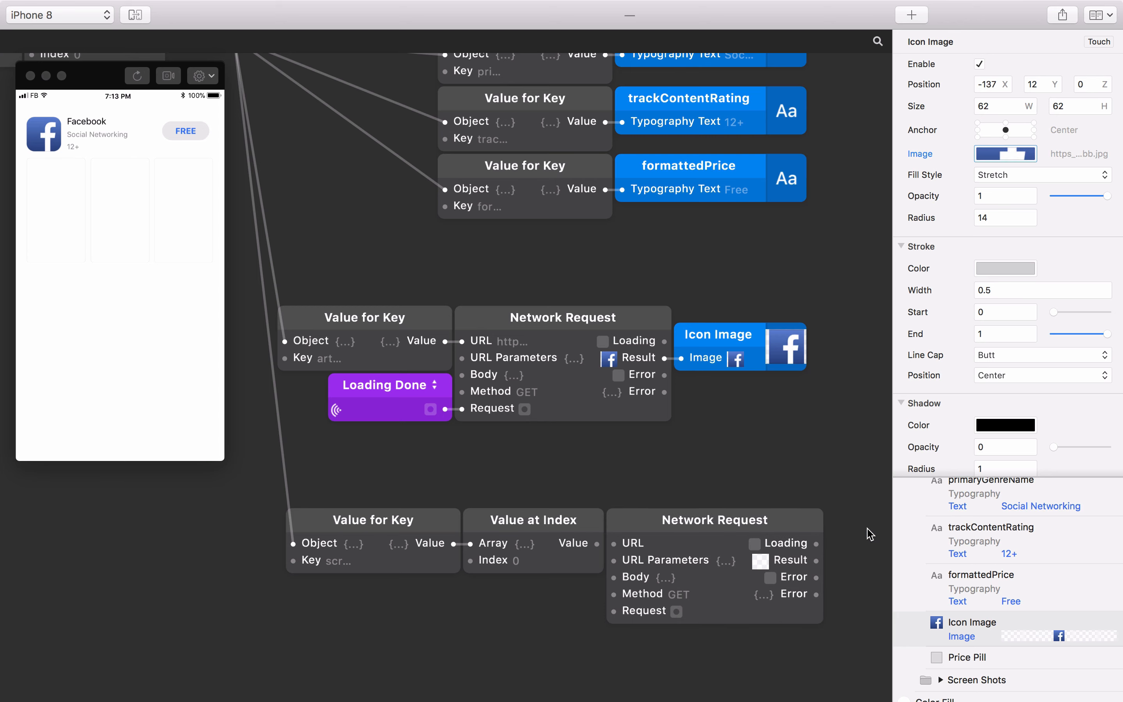
scroll(714, 469, "right", 5)
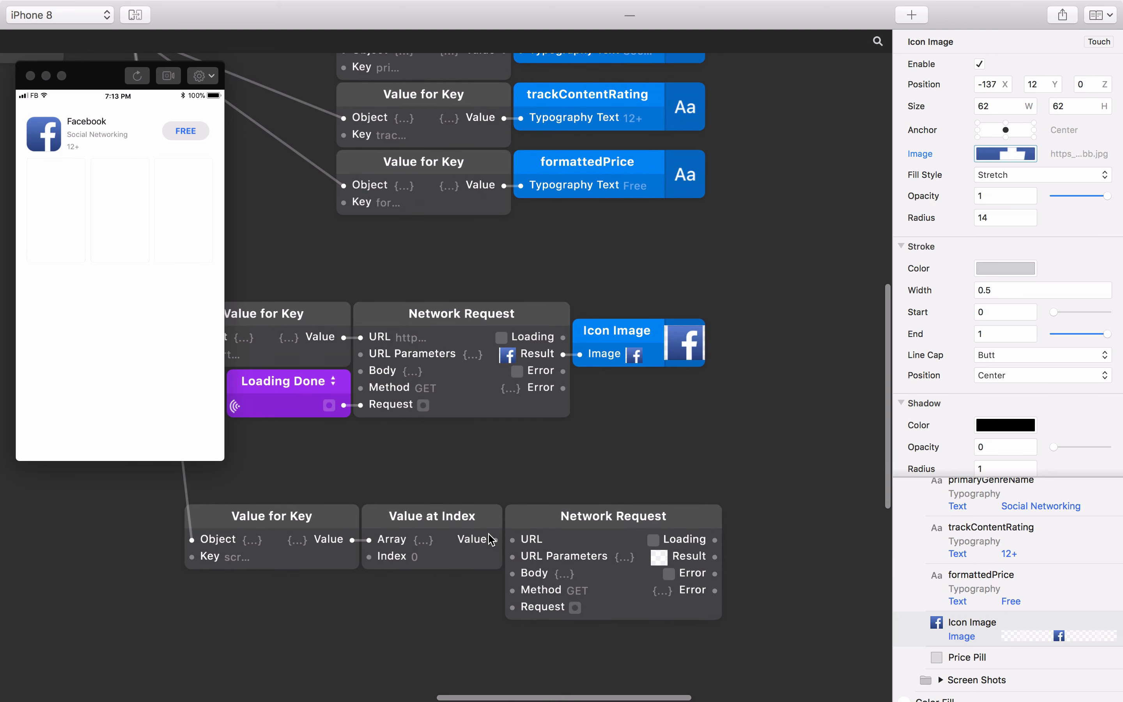
left_click_drag(493, 540, 512, 541)
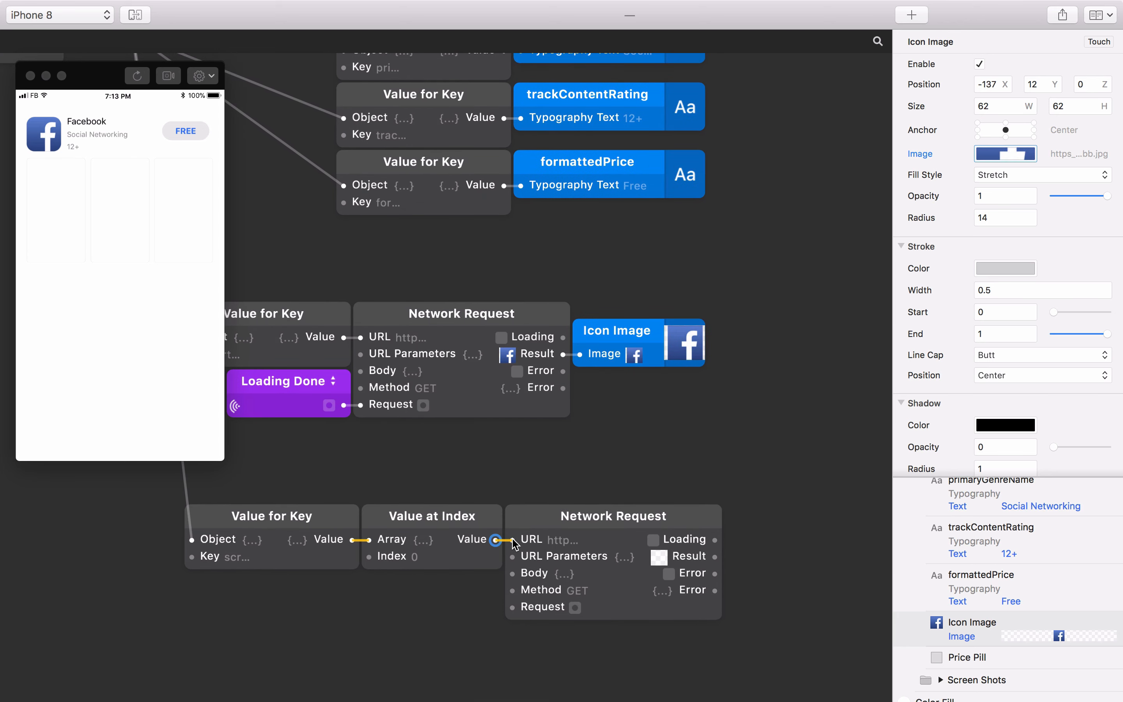
- Add a Loading Done wireless receiver below the Value at Index patch and connect it to the new Network Request's Request input
scroll(513, 541, "down", 5)
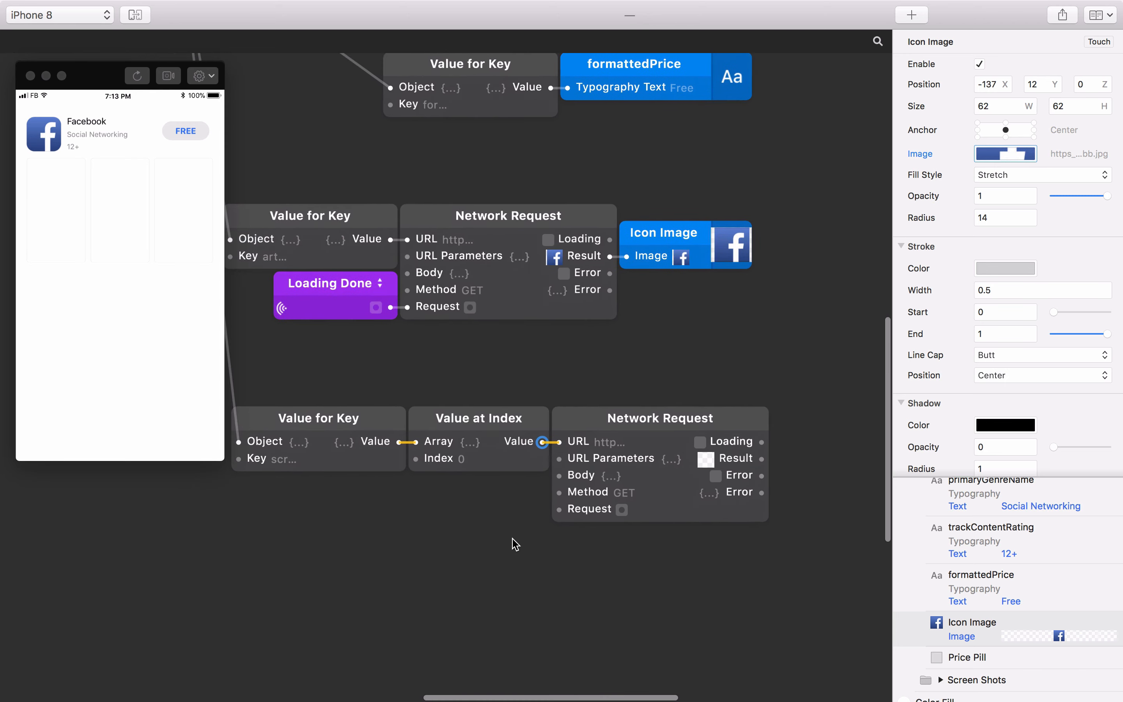
double_click(486, 488)
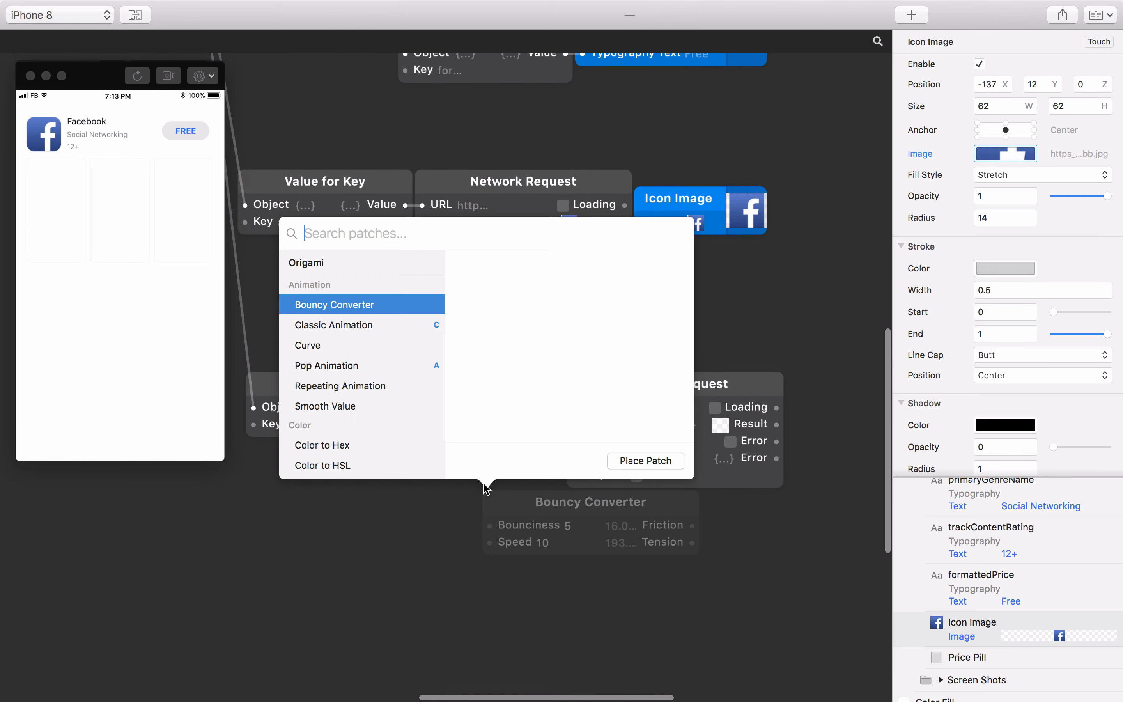
type("wire")
key("Down")
key("Return")
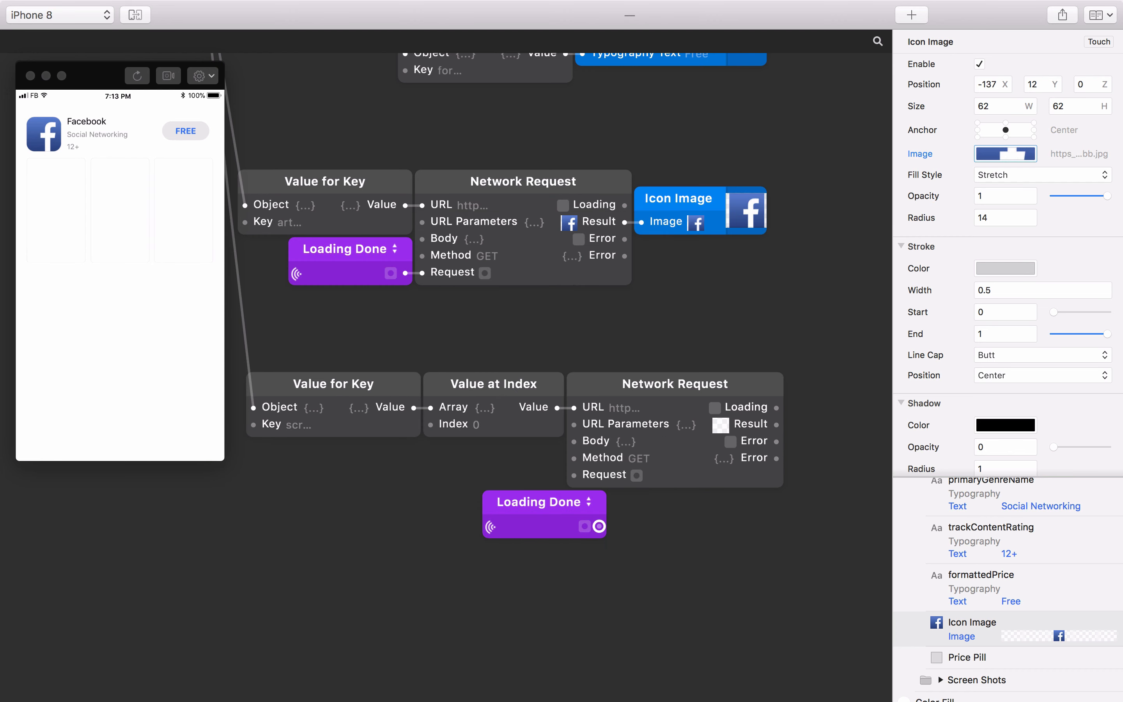
left_click_drag(531, 497, 574, 481)
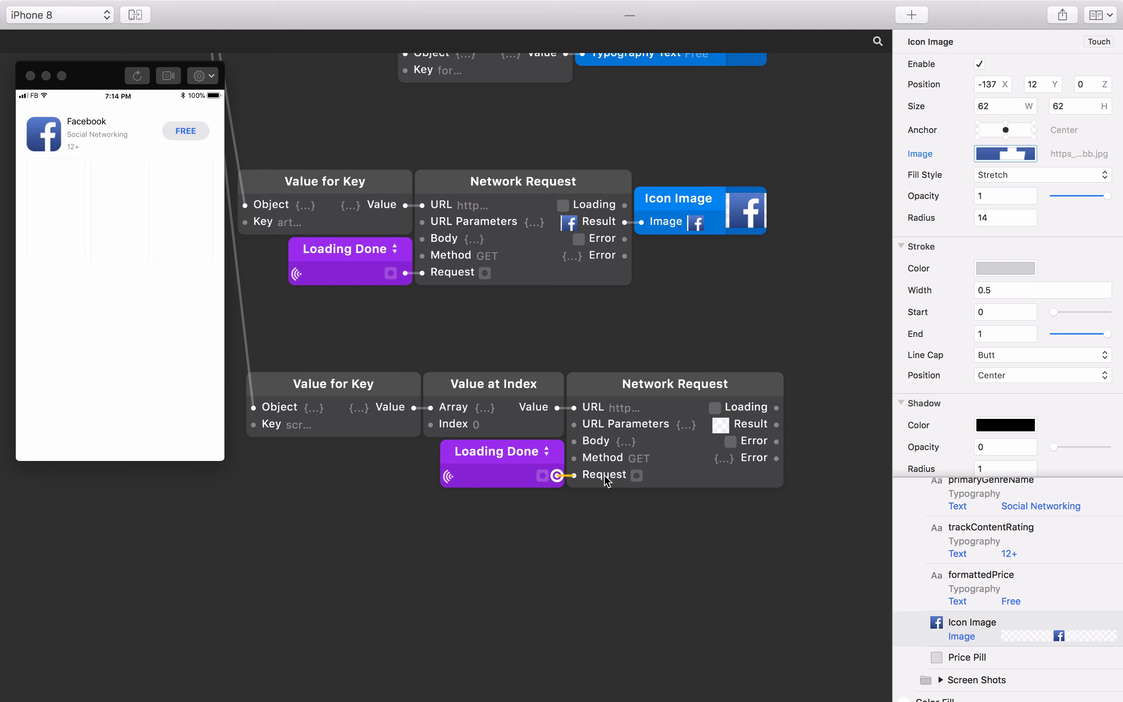
- Expand the Screen Shots group and connect the new Network Request's Result to the Screen Shot 0 layer's Image property
scroll(989, 600, "down", 1)
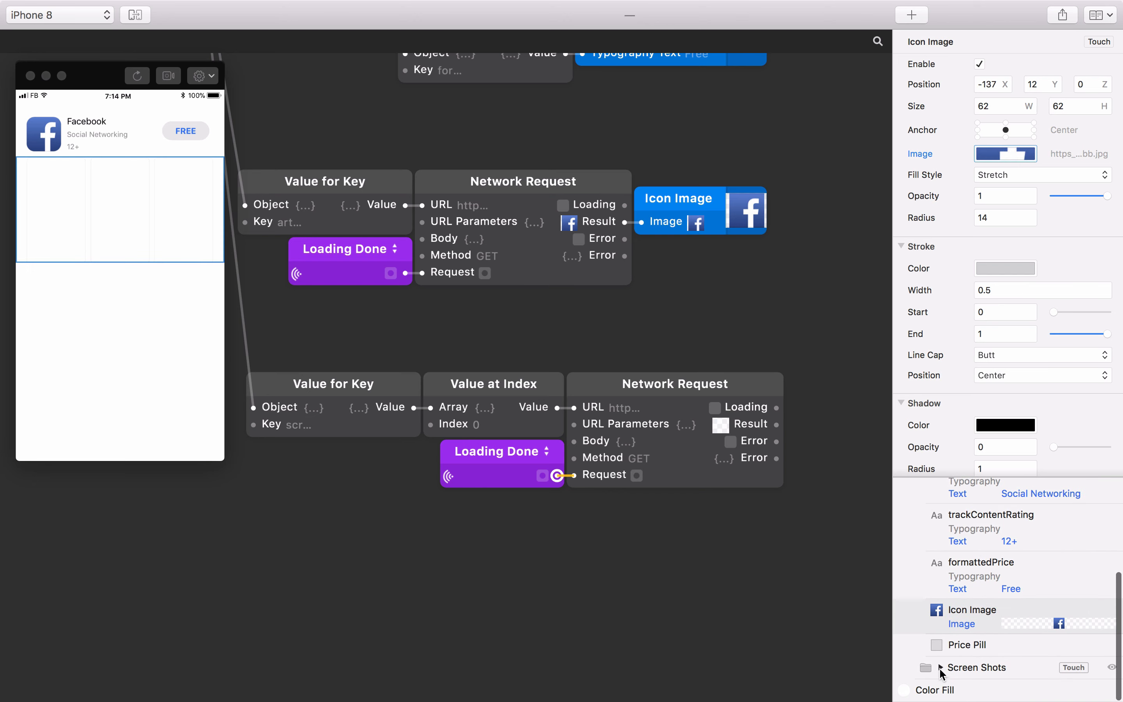
left_click(941, 668)
scroll(998, 651, "down", 3)
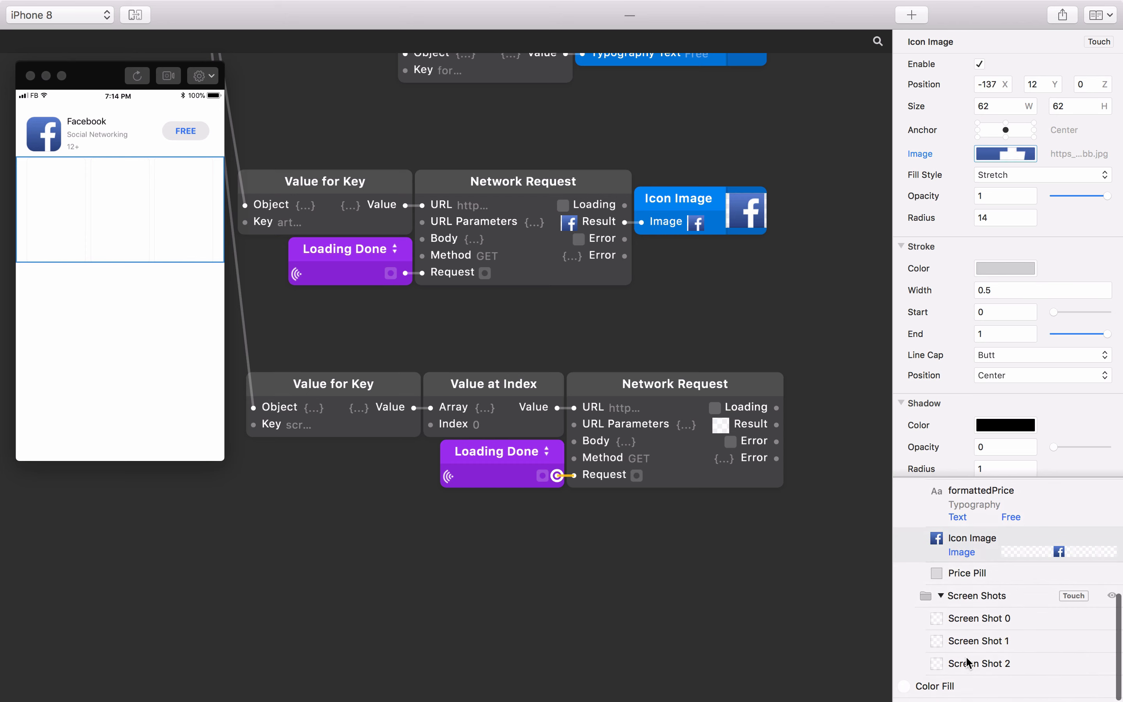
left_click(1015, 629)
scroll(778, 520, "right", 2)
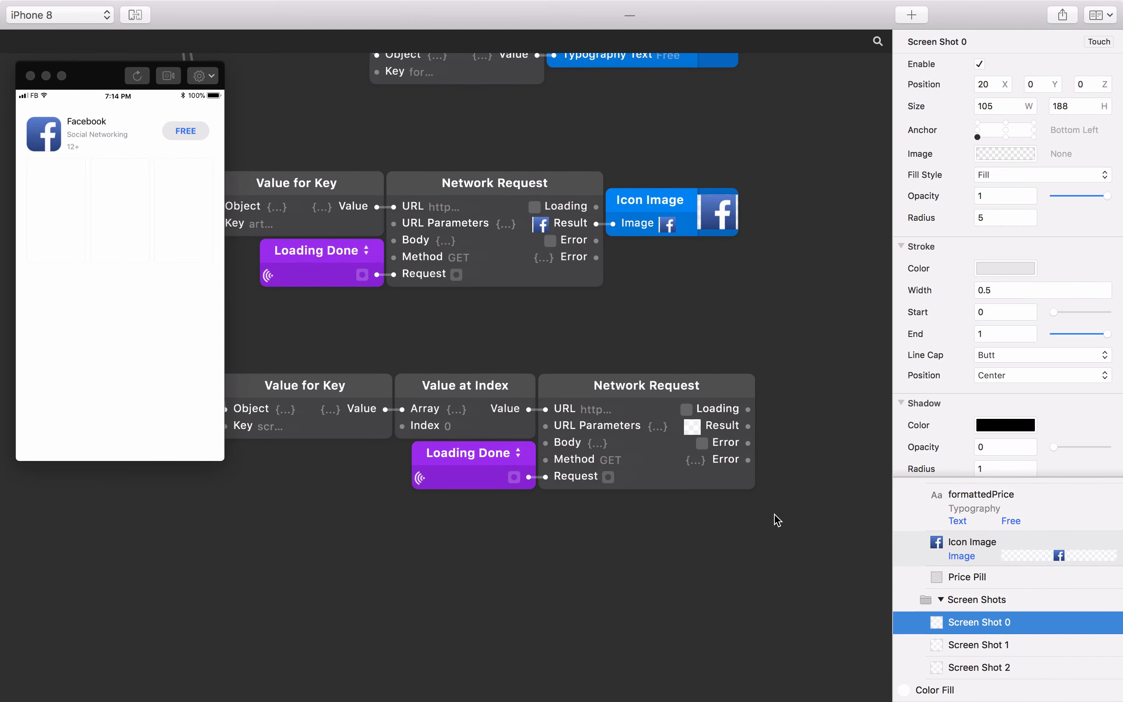
scroll(778, 520, "right", 5)
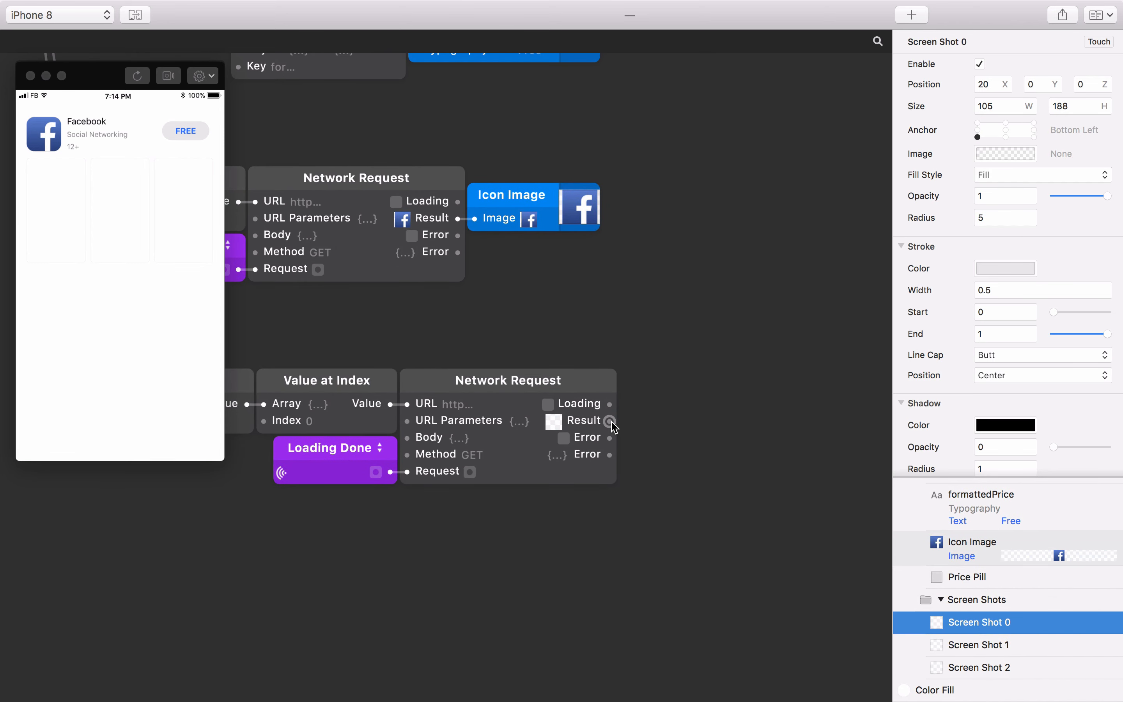
left_click_drag(609, 422, 918, 150)
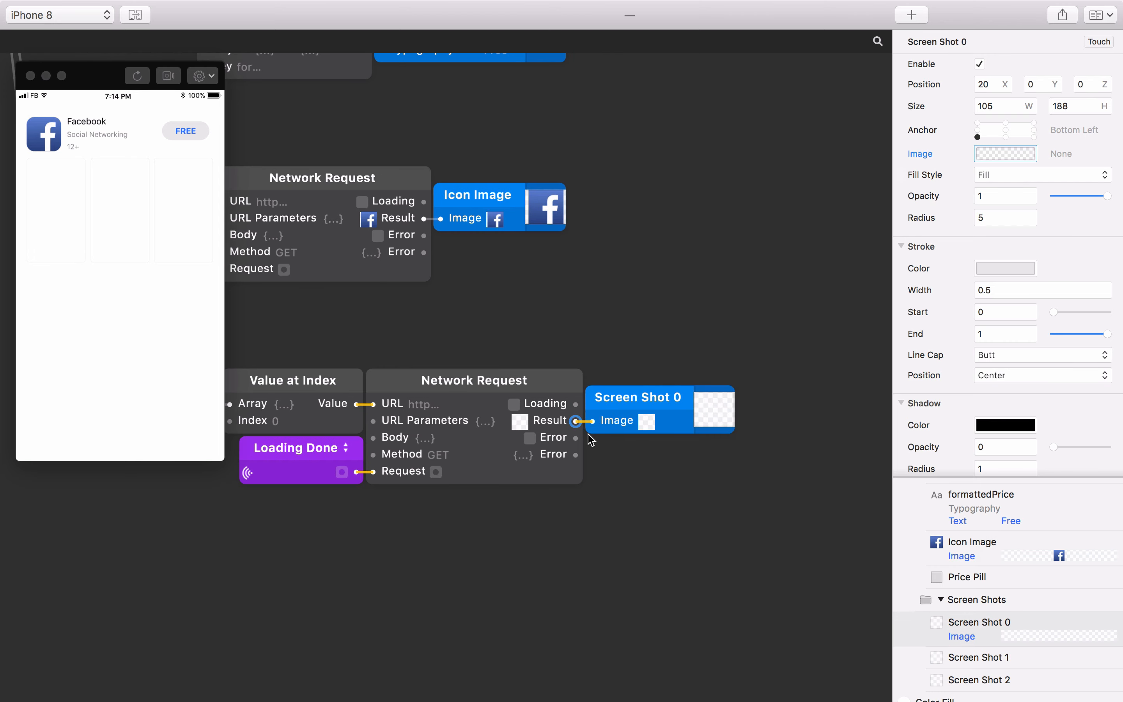
- Restart the prototype in the viewer to load the first screenshot image
scroll(591, 439, "down", 5)
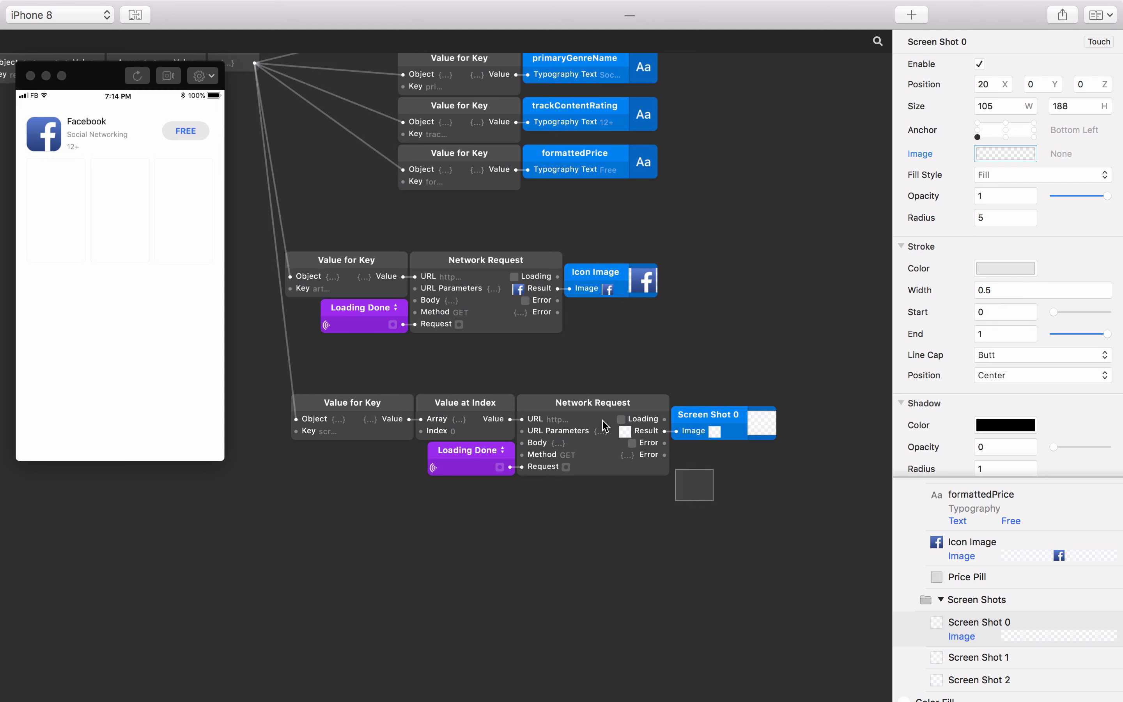
left_click_drag(714, 502, 365, 398)
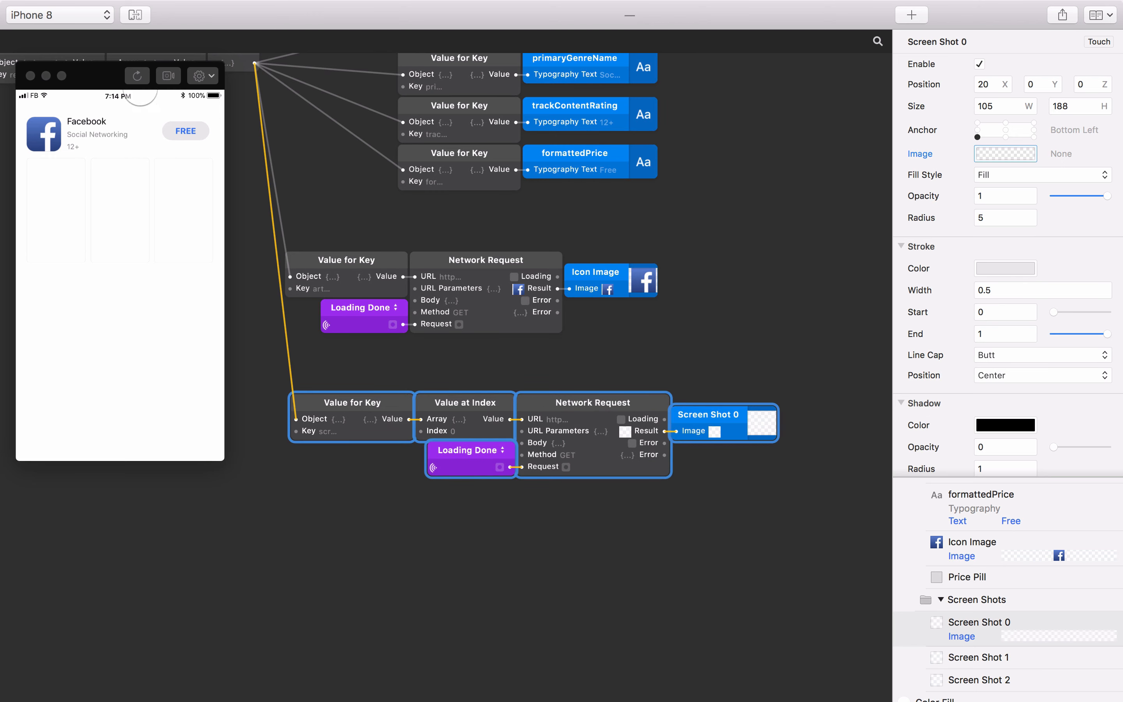
left_click(140, 78)
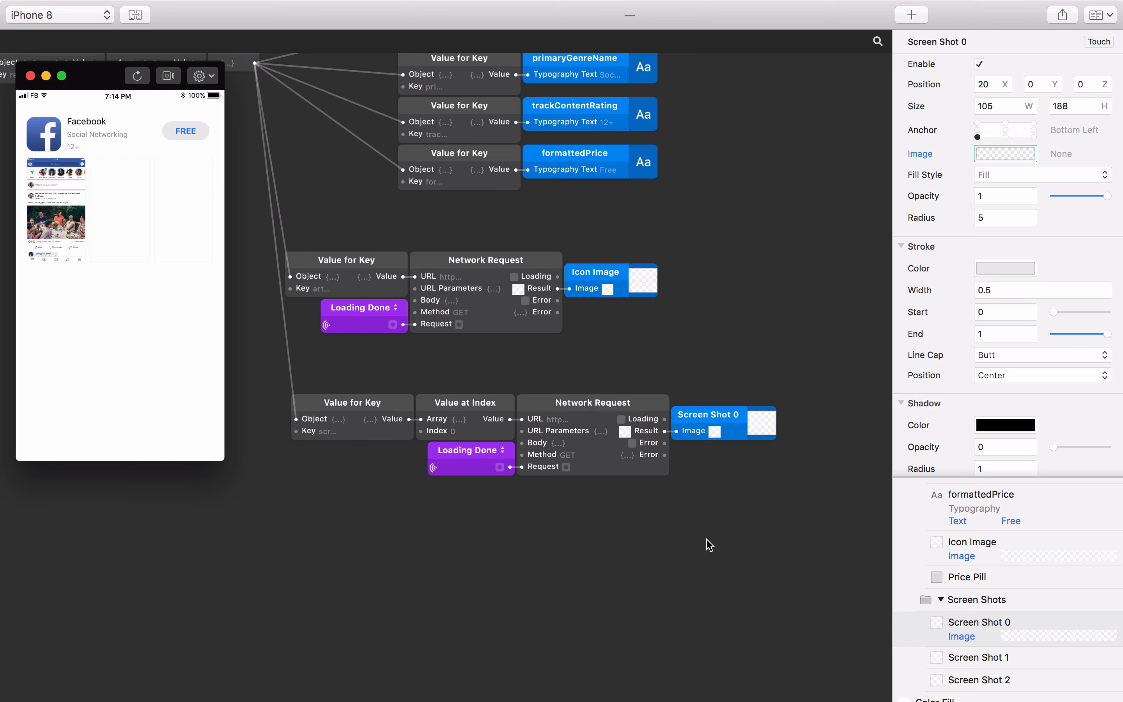
- Shift all the screenshot-loading patches left so the Screen Shot 0 patch aligns under the Icon Image patch
left_click_drag(738, 527, 411, 407)
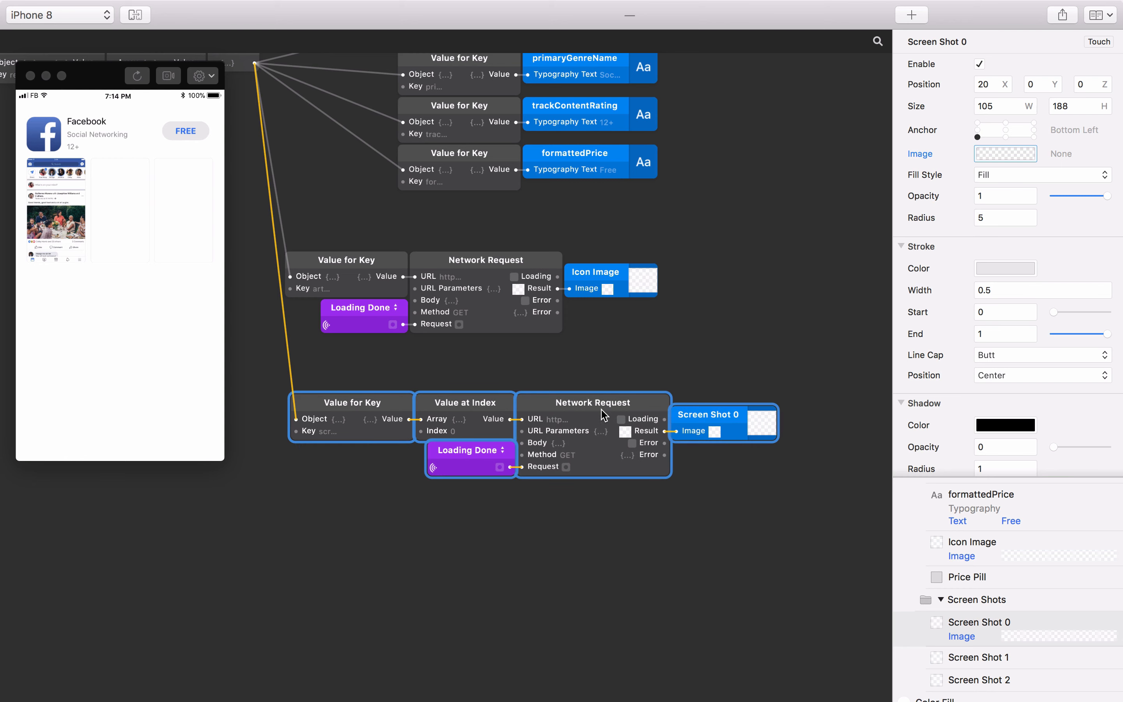
left_click_drag(726, 417, 619, 417)
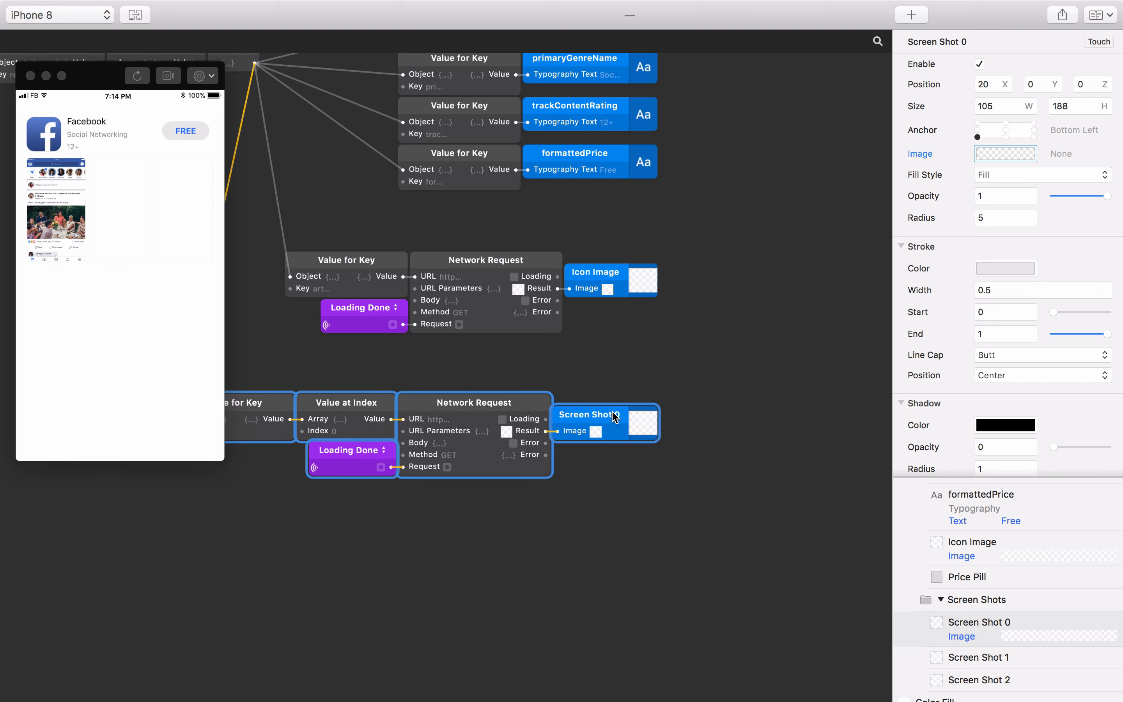
- Duplicate the screenshot's Value at Index, Loading Done and Network Request patches twice, stacking the two copies directly below the originals
scroll(615, 417, "left", 3)
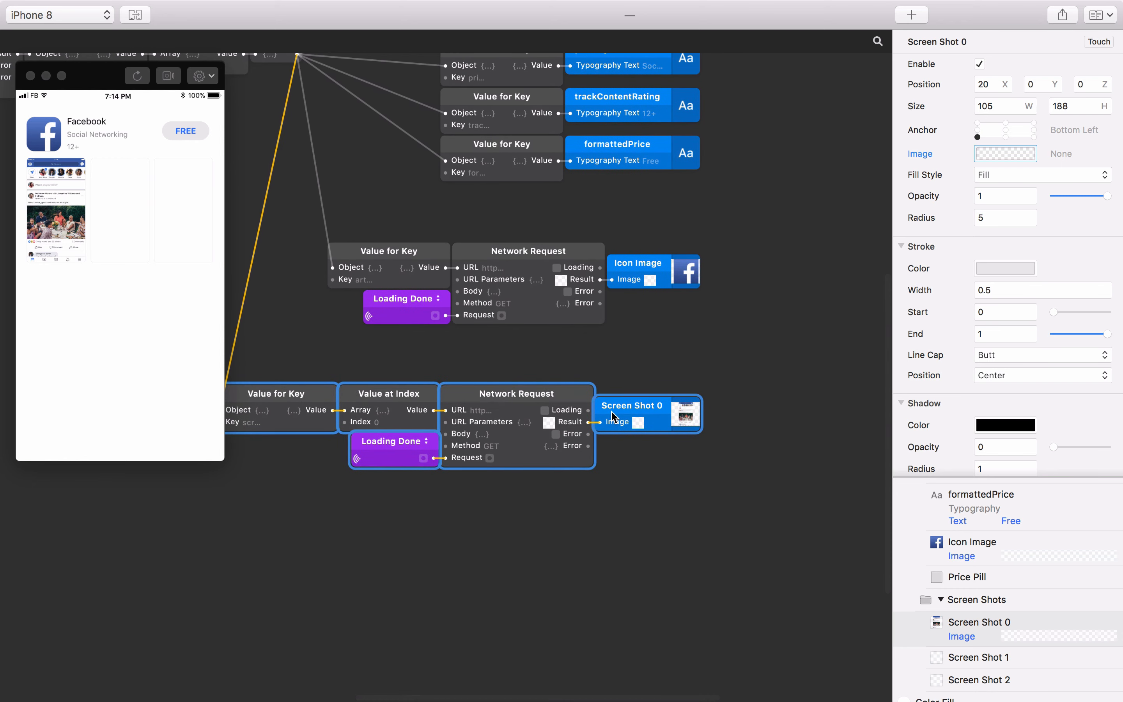
scroll(520, 367, "left", 3)
scroll(520, 366, "down", 1)
left_click(478, 344)
left_click(461, 384)
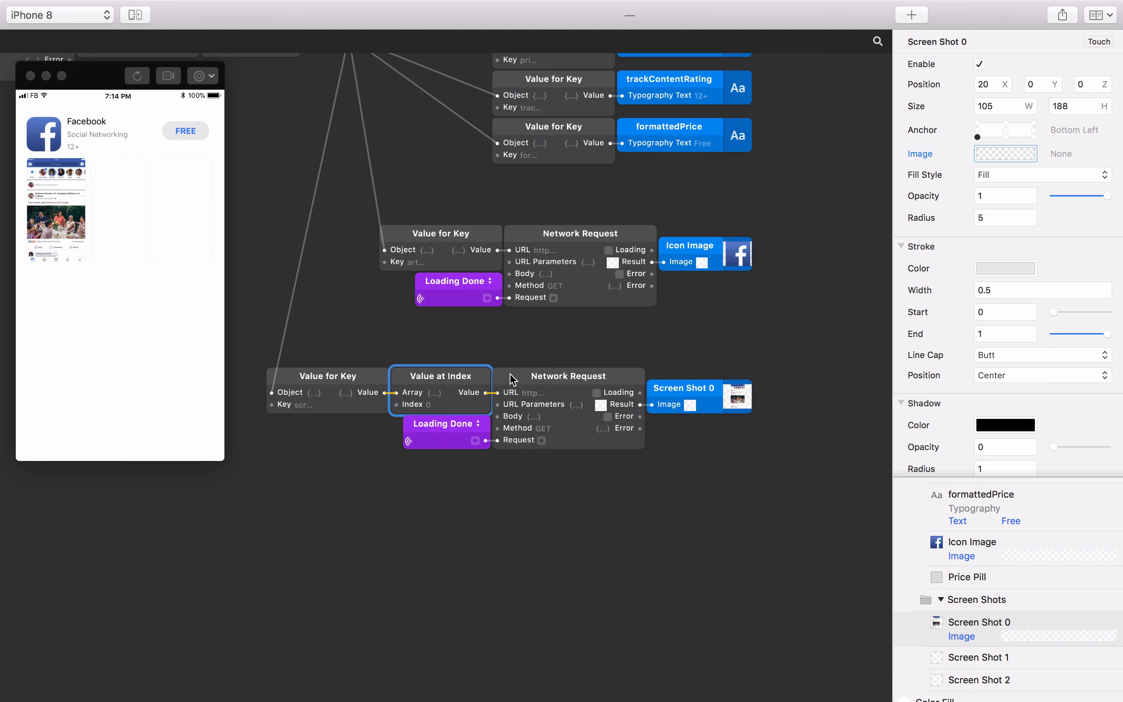
left_click(525, 381, "shift")
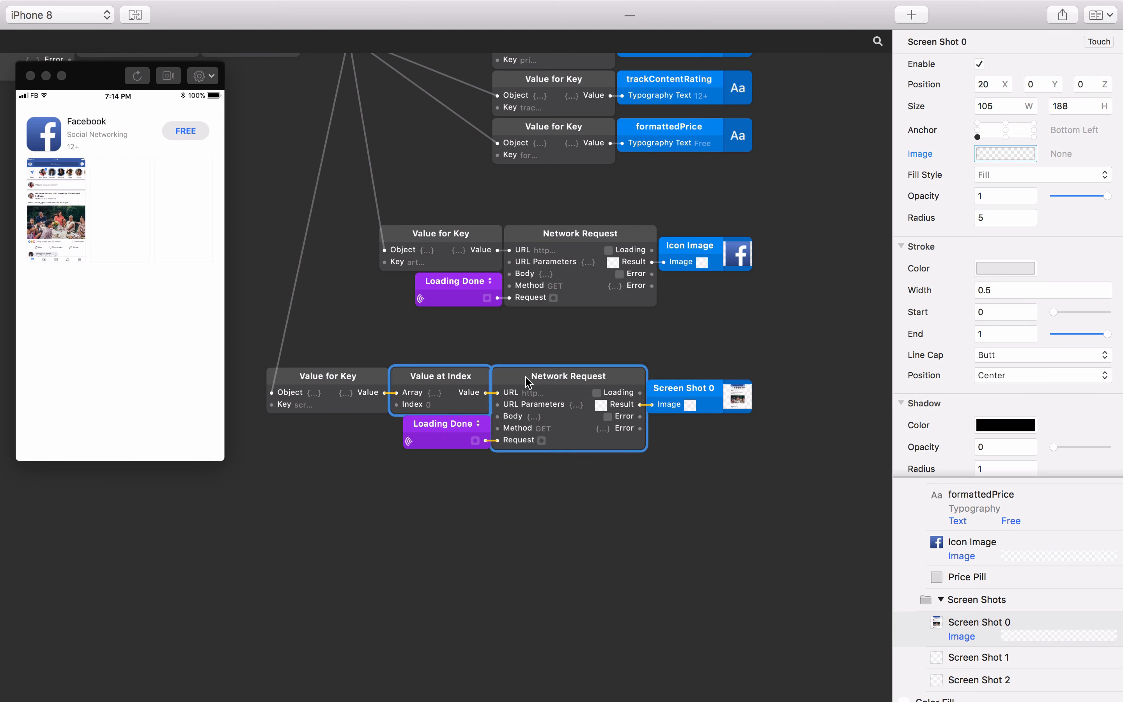
left_click(408, 422, "shift")
left_click(408, 423)
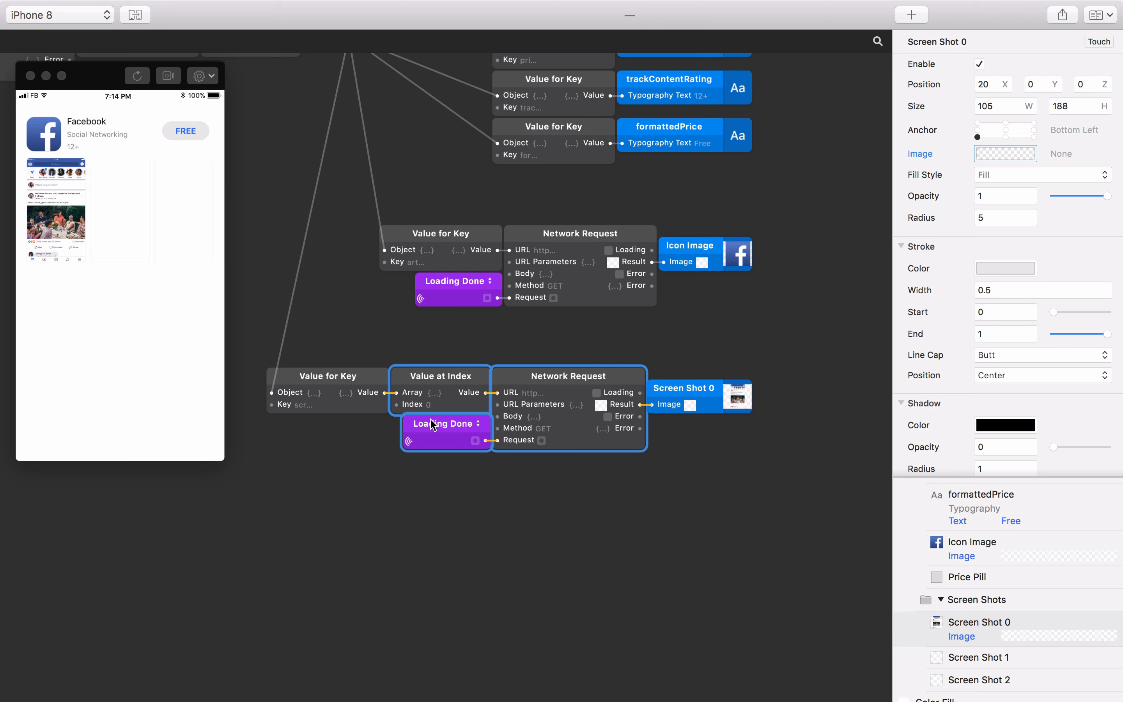
left_click_drag(445, 427, 447, 597)
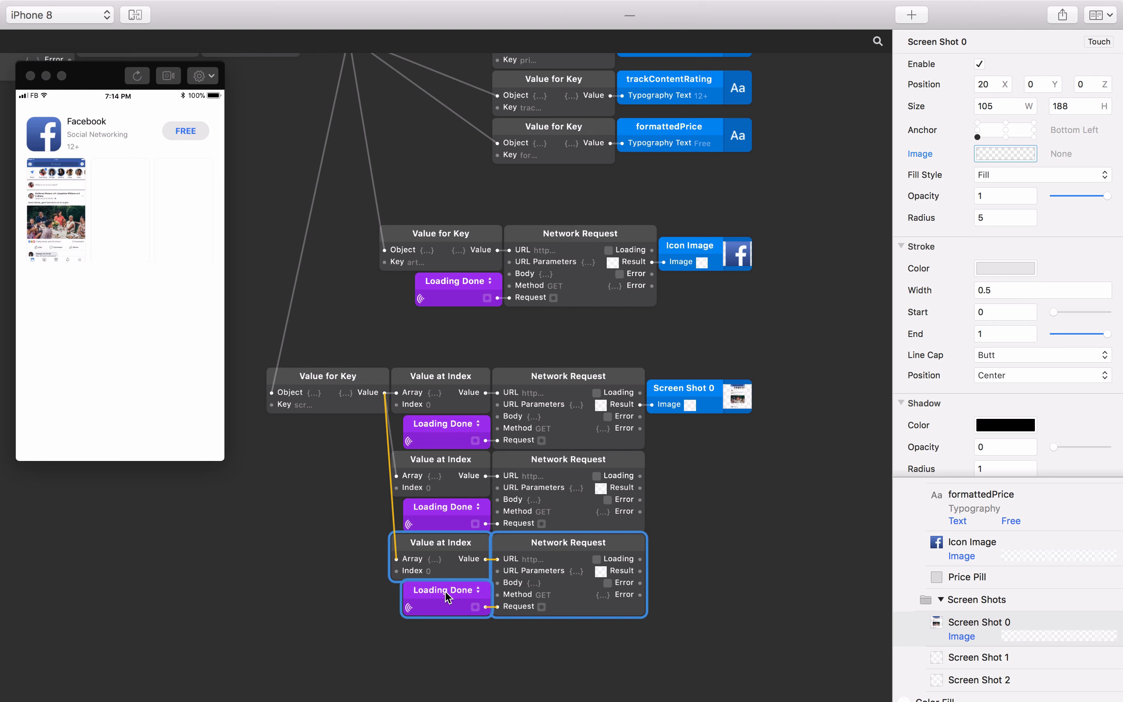
- Set the Index of the second Value at Index patch to 1 and of the third to 2
left_click(433, 488)
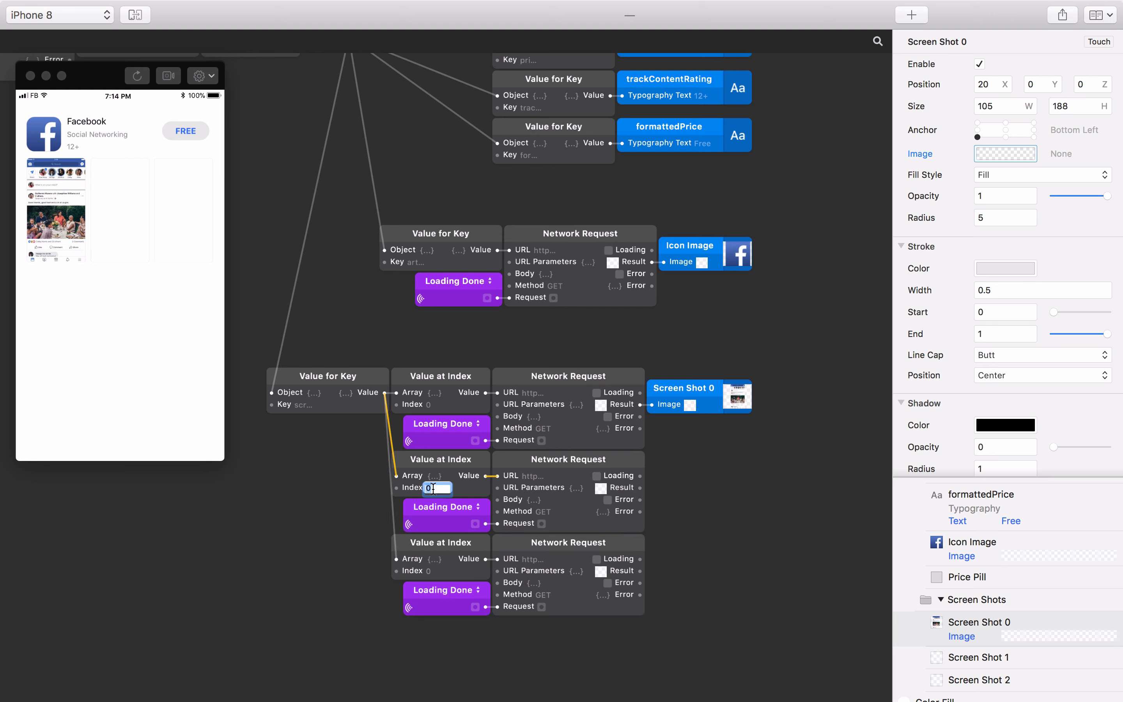
type("1")
key("Return")
left_click(430, 571)
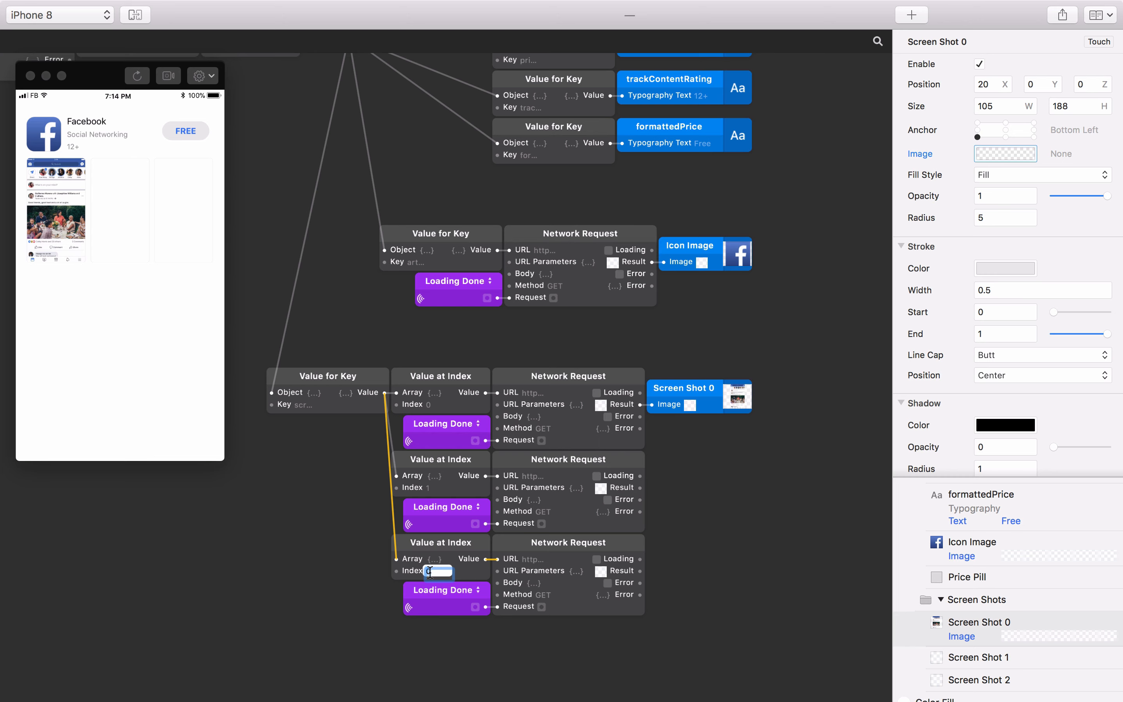
type("2")
key("Return")
- Connect the Result of the Network Request for index 1 to the Screen Shot 1 layer's Image property
scroll(823, 577, "down", 5)
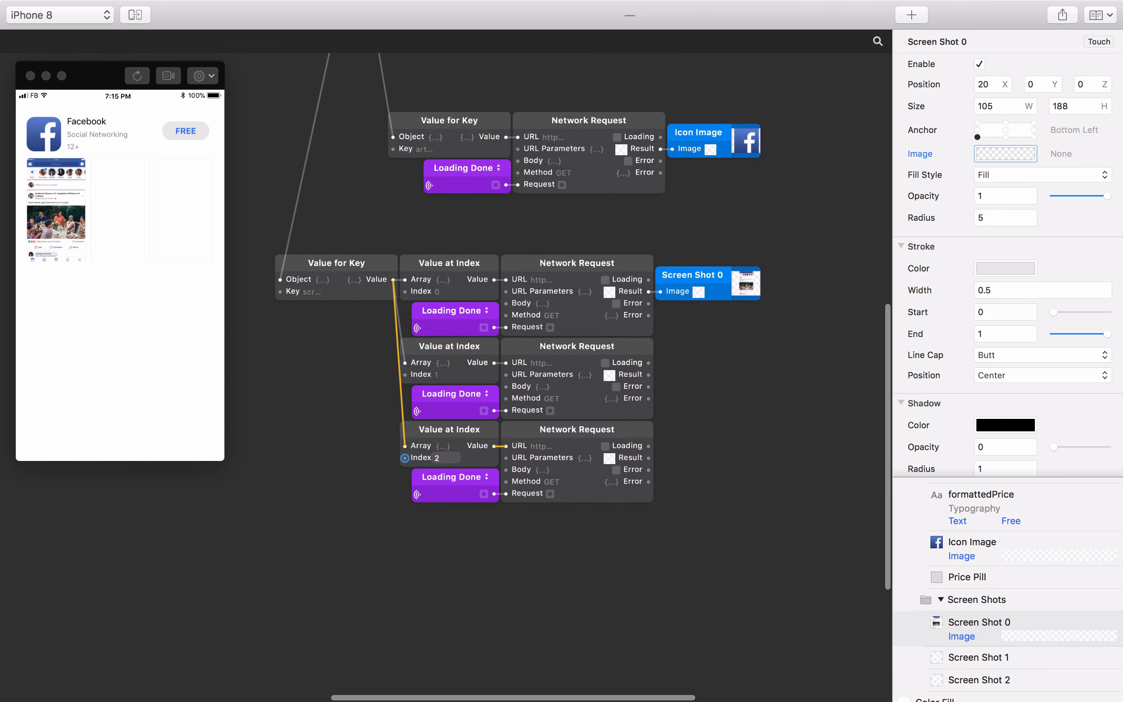
left_click(1012, 658)
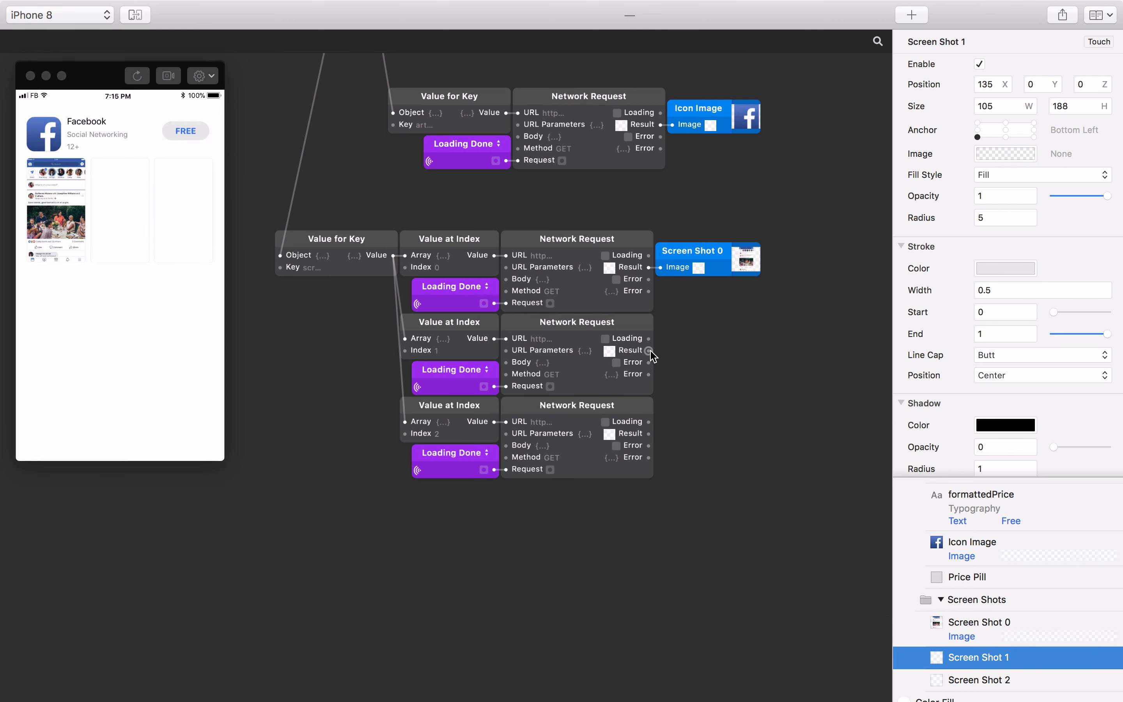
left_click_drag(650, 352, 918, 153)
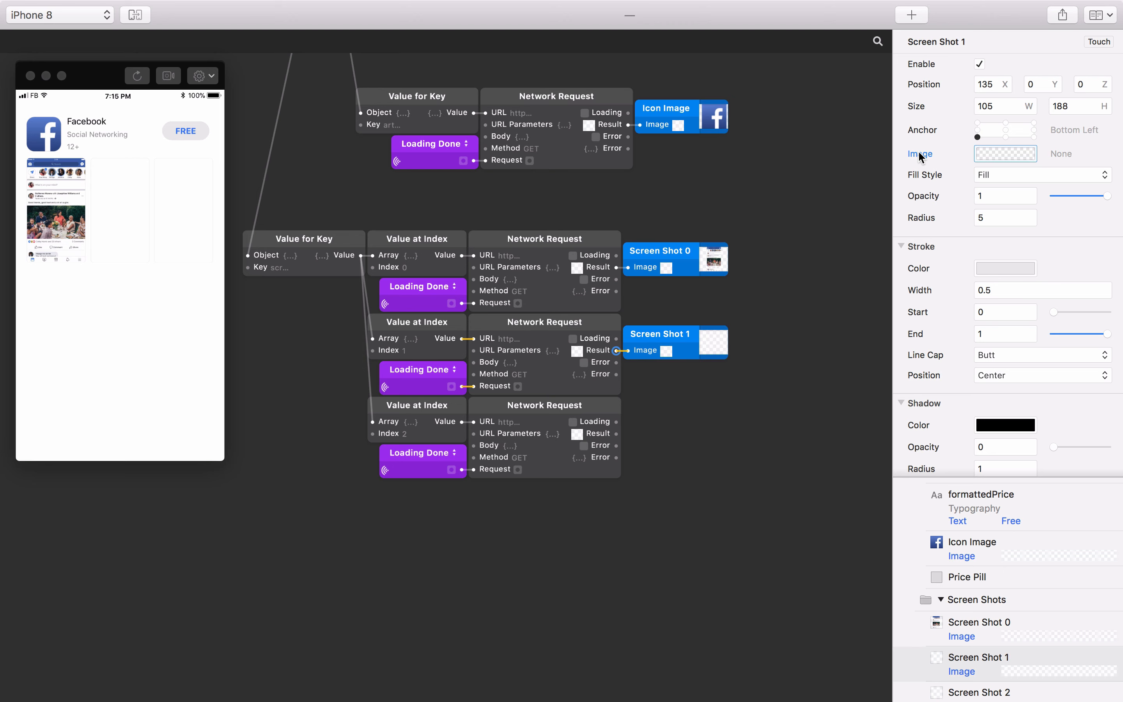
- Connect the Result of the Network Request for index 2 to the Screen Shot 2 layer's Image property
scroll(951, 627, "down", 2)
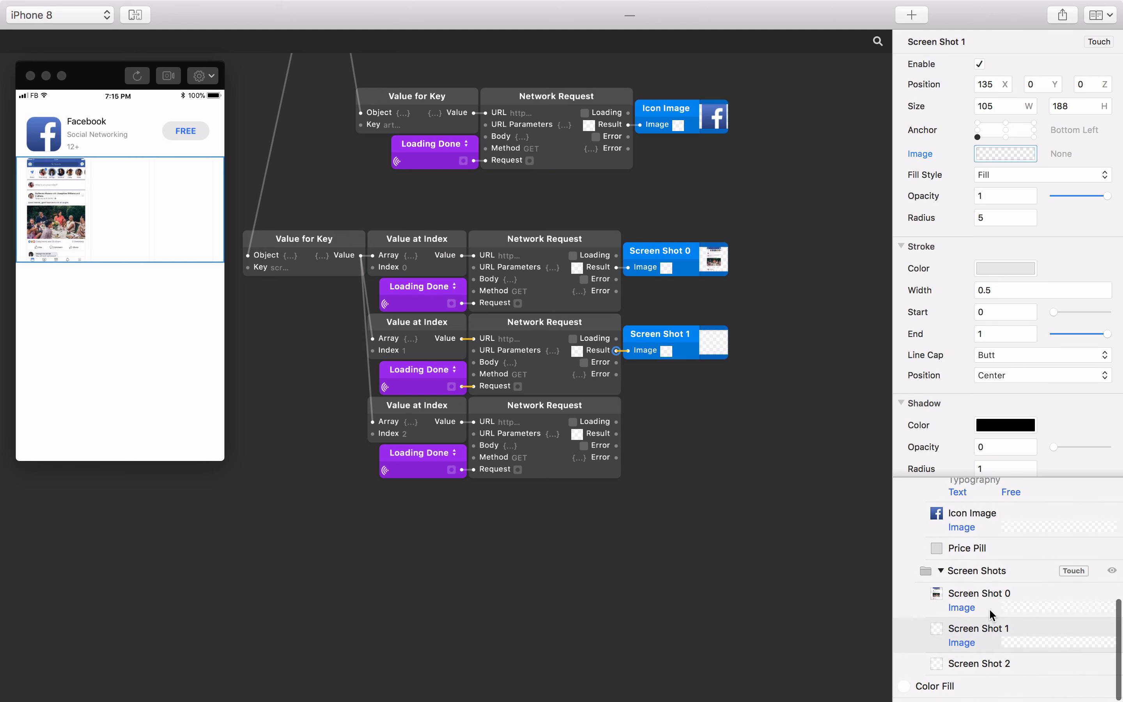
left_click(985, 675)
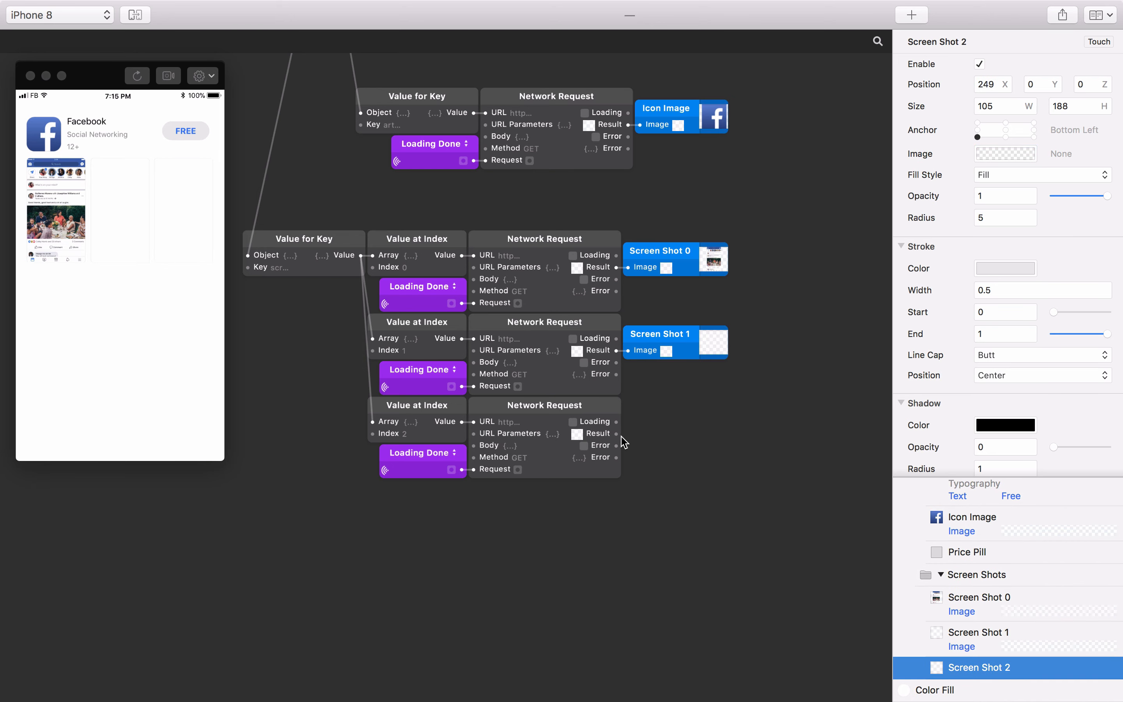
left_click_drag(616, 434, 921, 155)
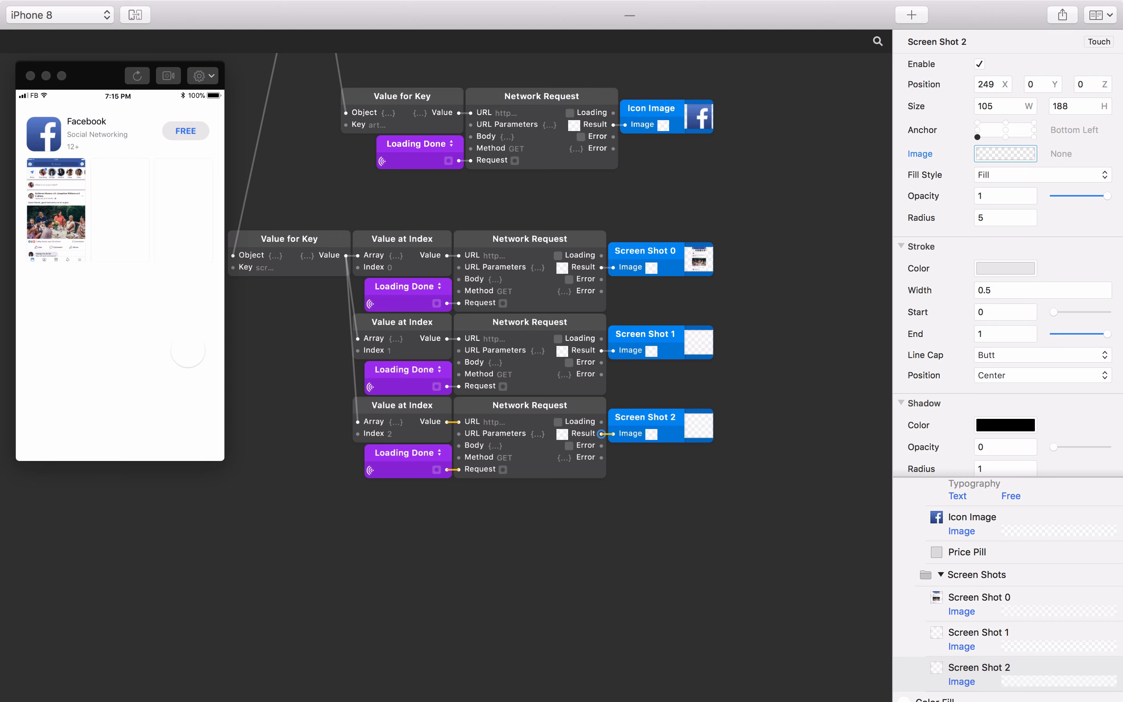
- Restart the prototype to reload the icon and the three screenshots in the preview
left_click(138, 76)
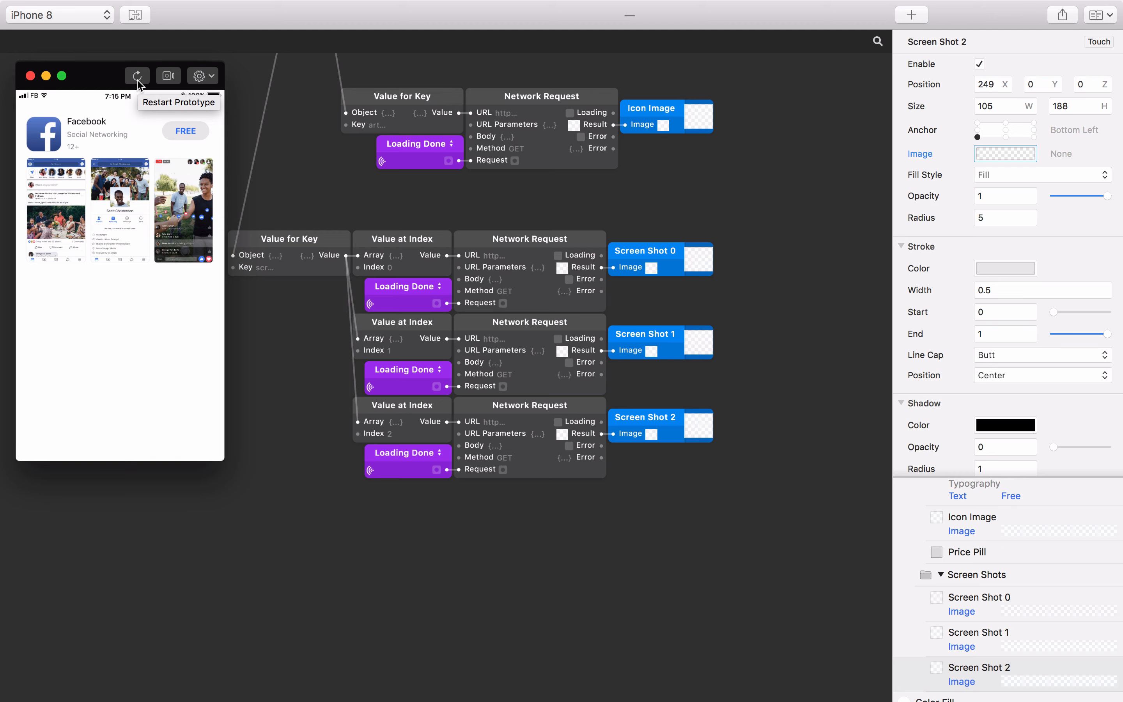
left_click(137, 80)
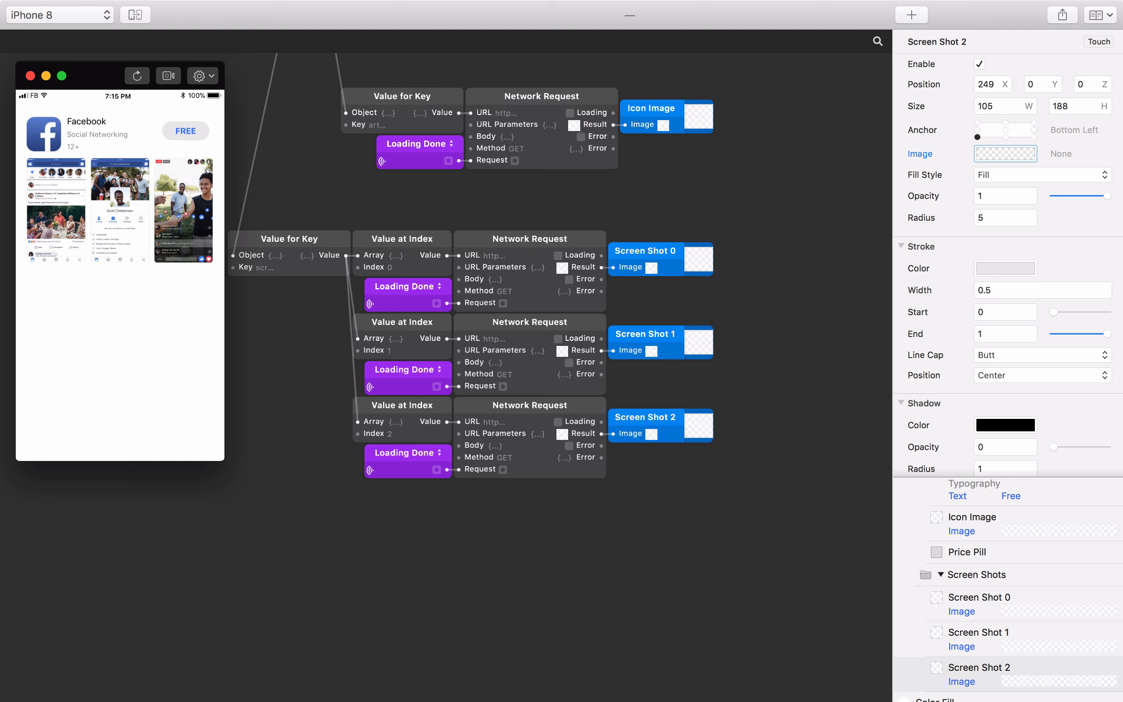
- Add a Loop Over Array patch below Value at Index and connect the adjacent Value for Key patch's Value output to its Array input
scroll(297, 186, "up", 10)
scroll(297, 186, "left", 8)
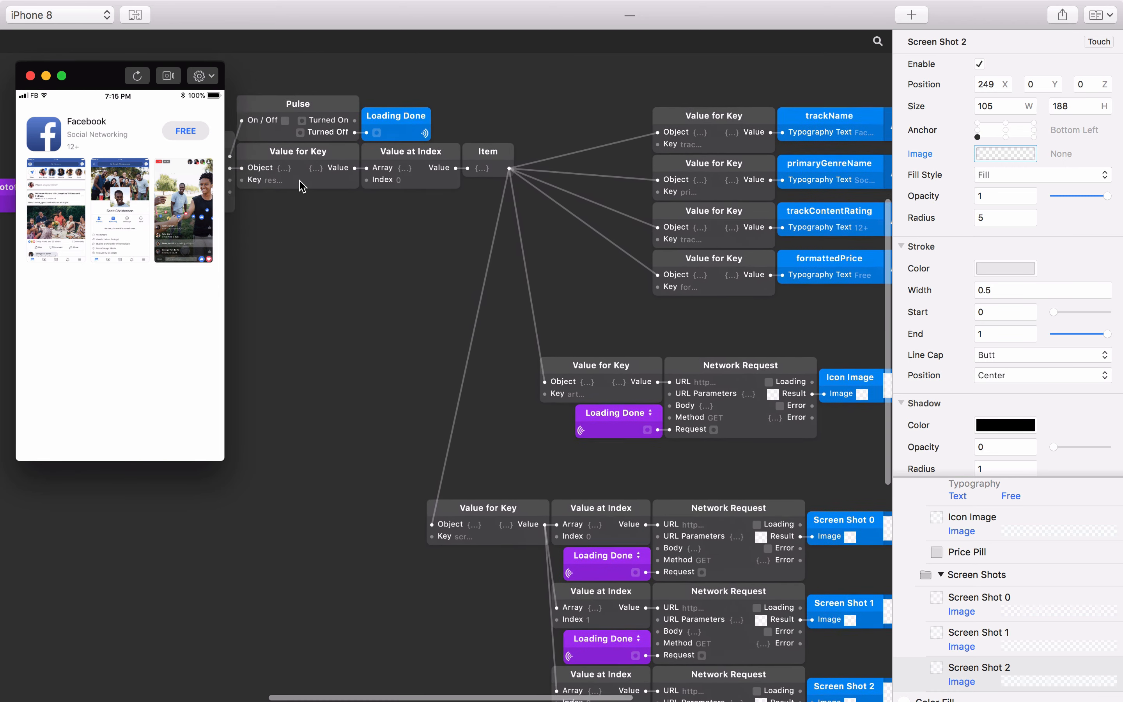
scroll(302, 186, "left", 8)
scroll(302, 186, "up", 3)
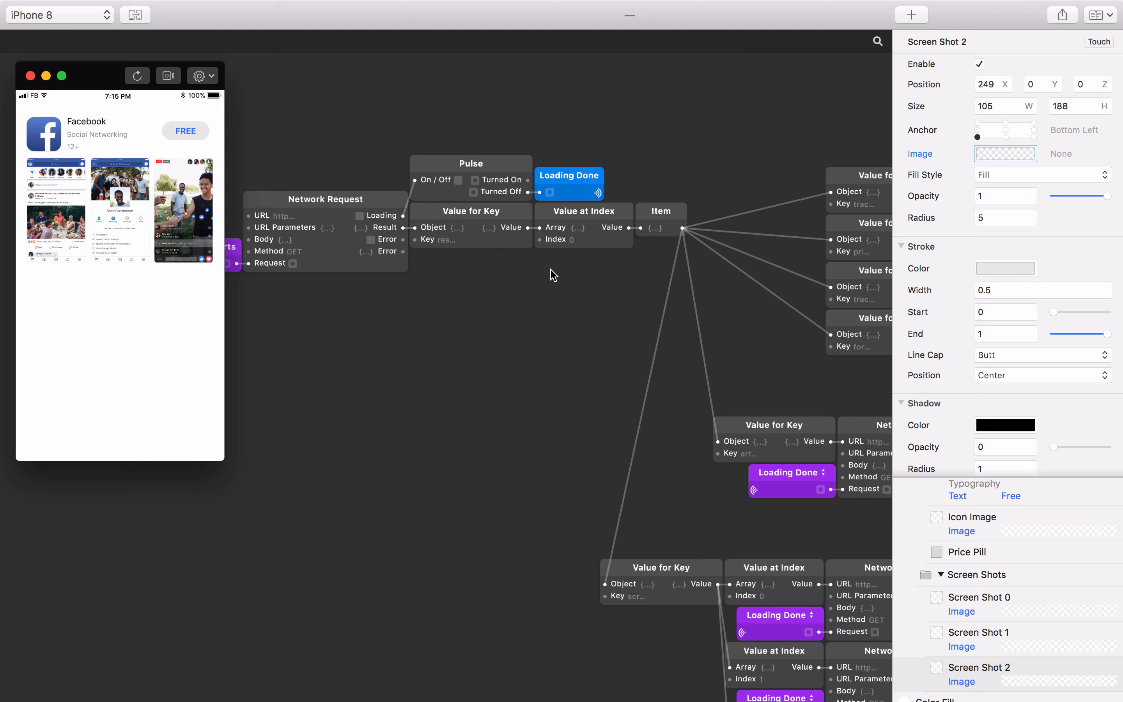
scroll(553, 273, "down", 2)
left_click(584, 223)
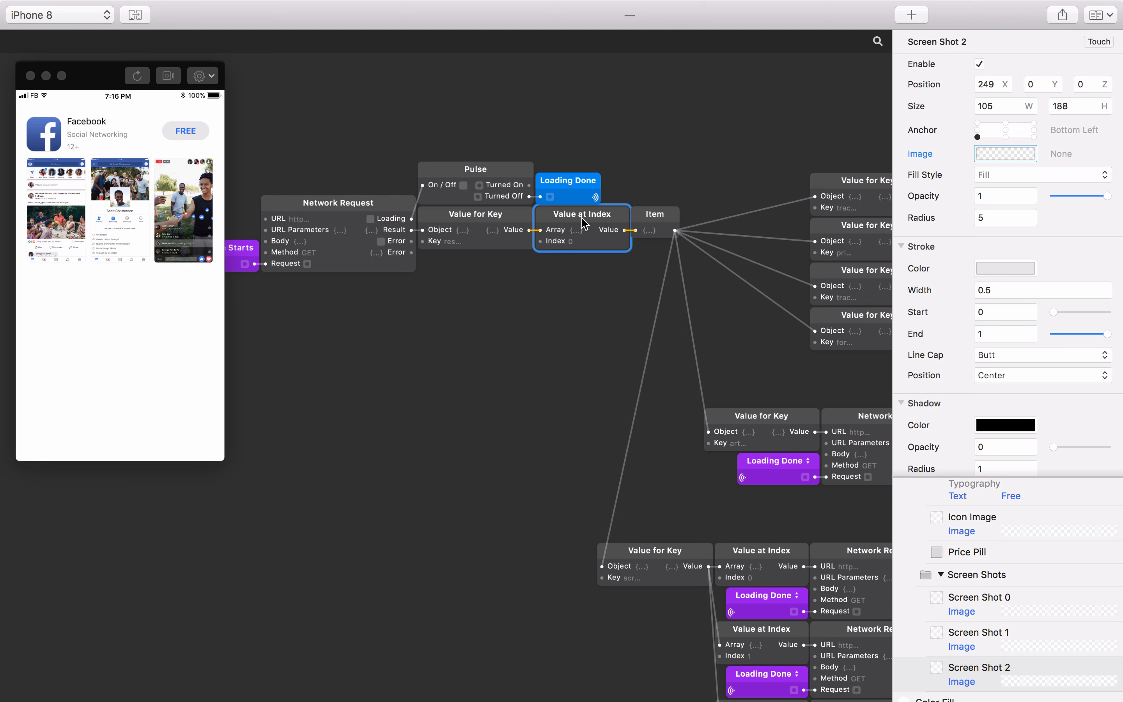
double_click(577, 296)
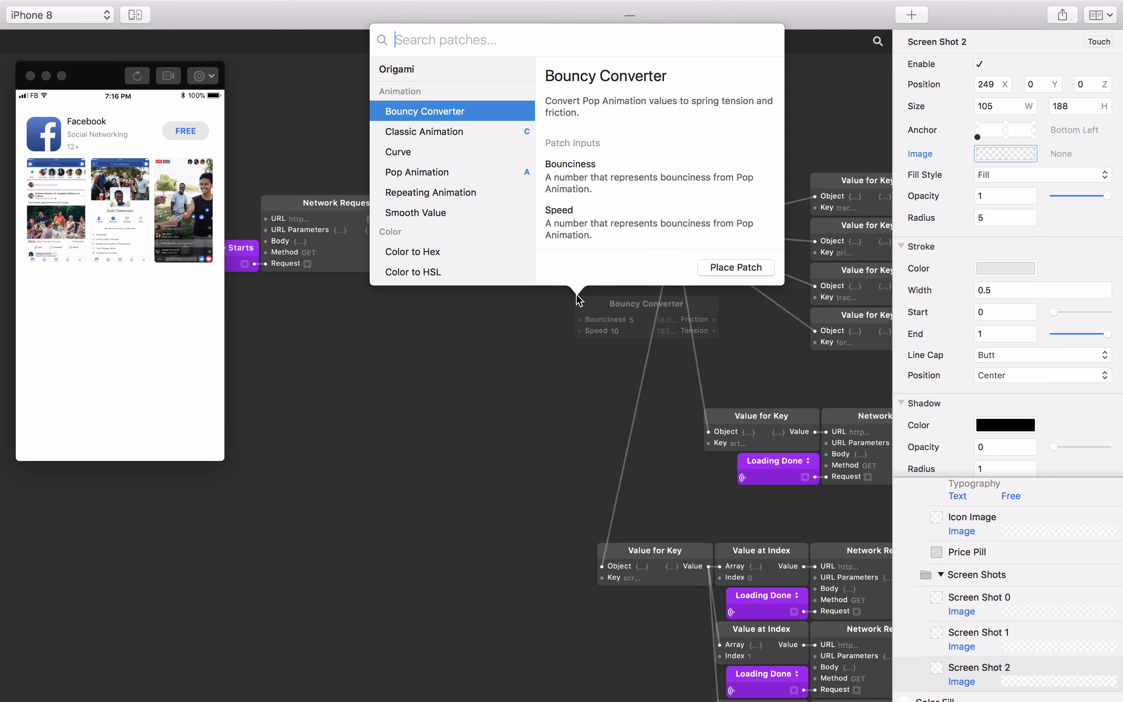
type("loop ov")
key("Return")
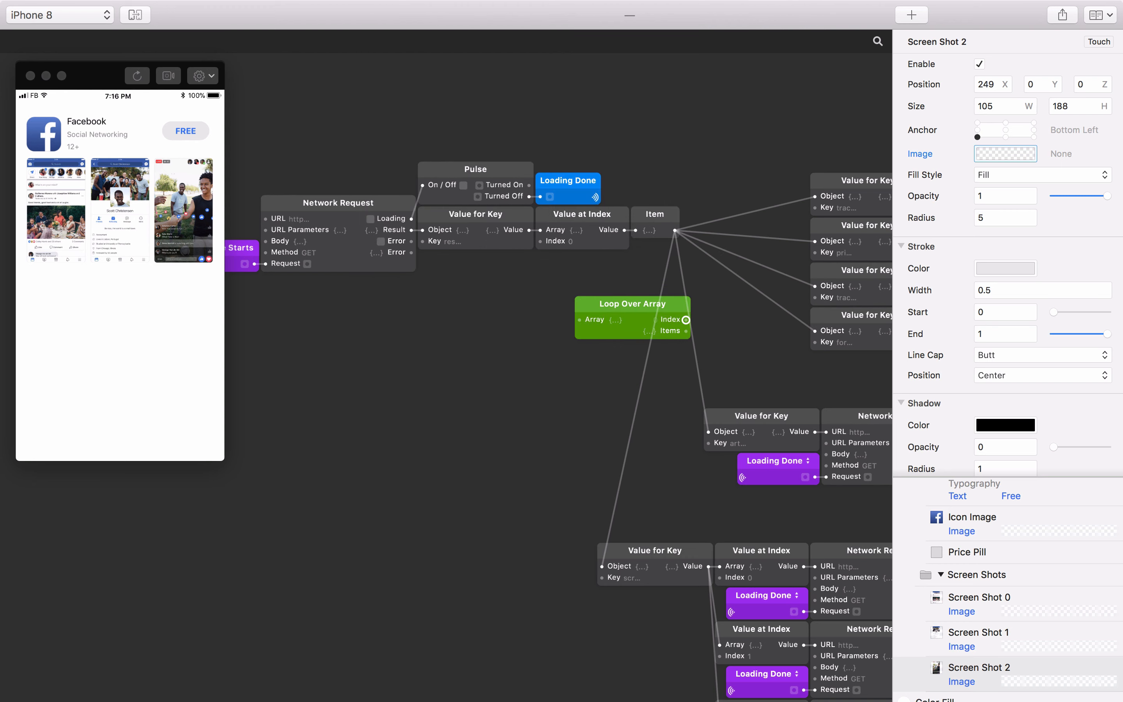
left_click_drag(636, 310, 590, 298)
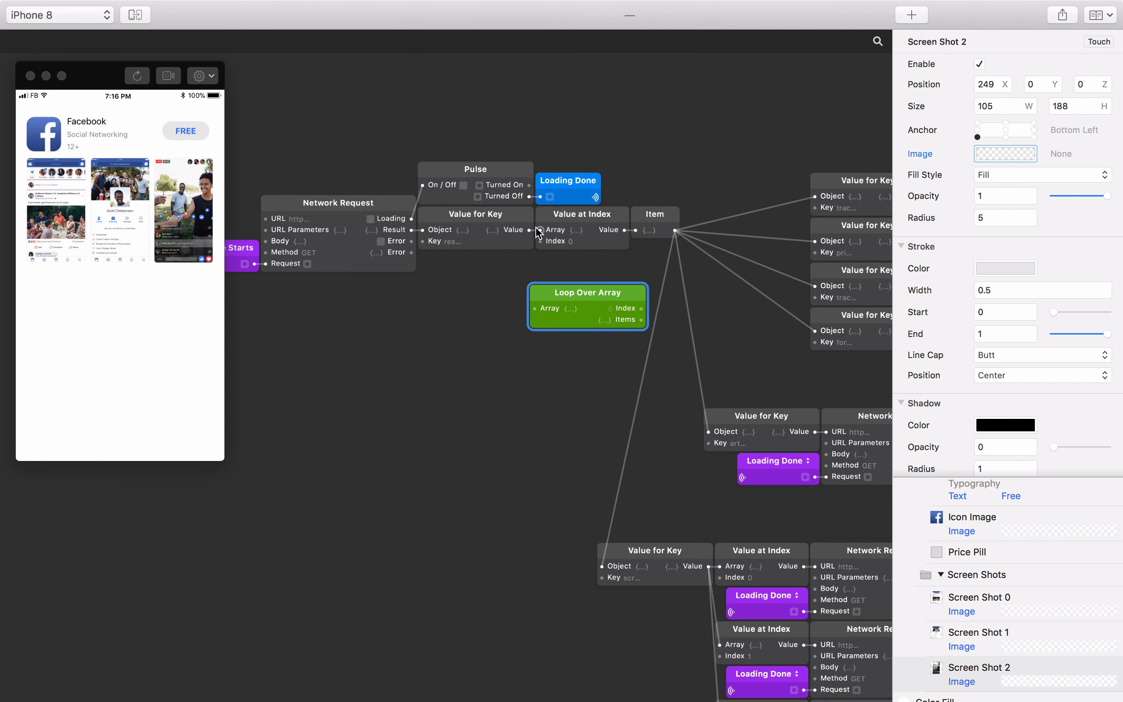
left_click_drag(529, 230, 535, 308)
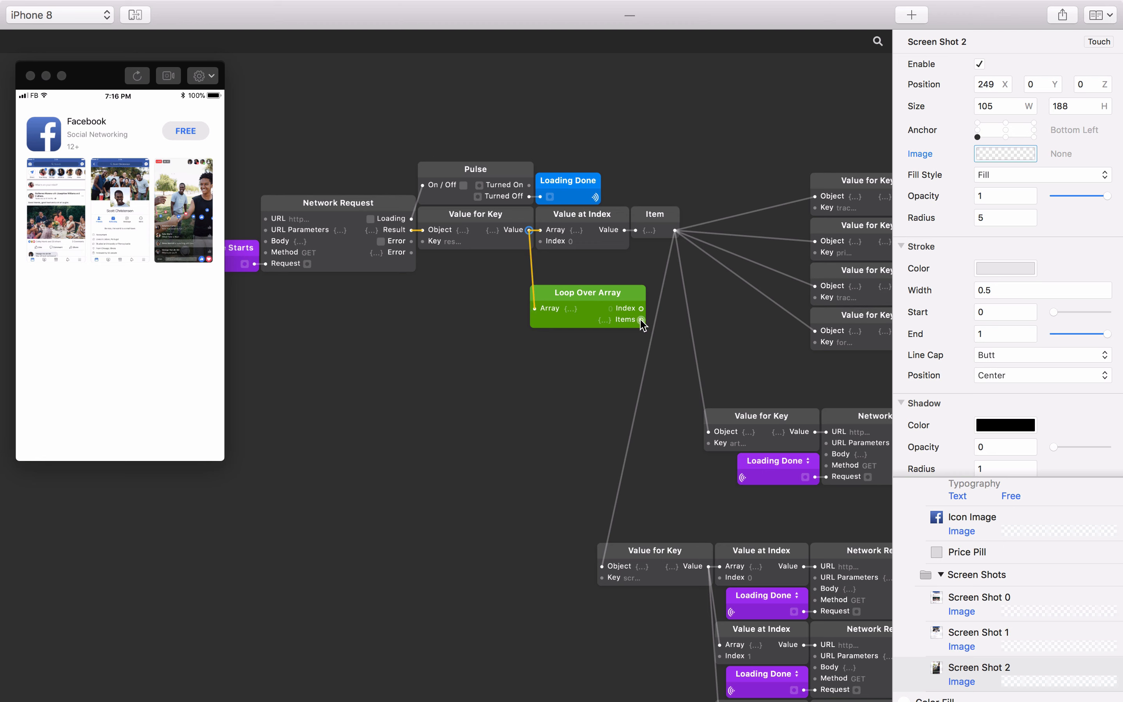
- Replace the Value at Index patch with Loop Over Array, feeding its Items output into the Item patch and aligning both patches
left_click_drag(642, 320, 636, 231)
left_click(603, 219)
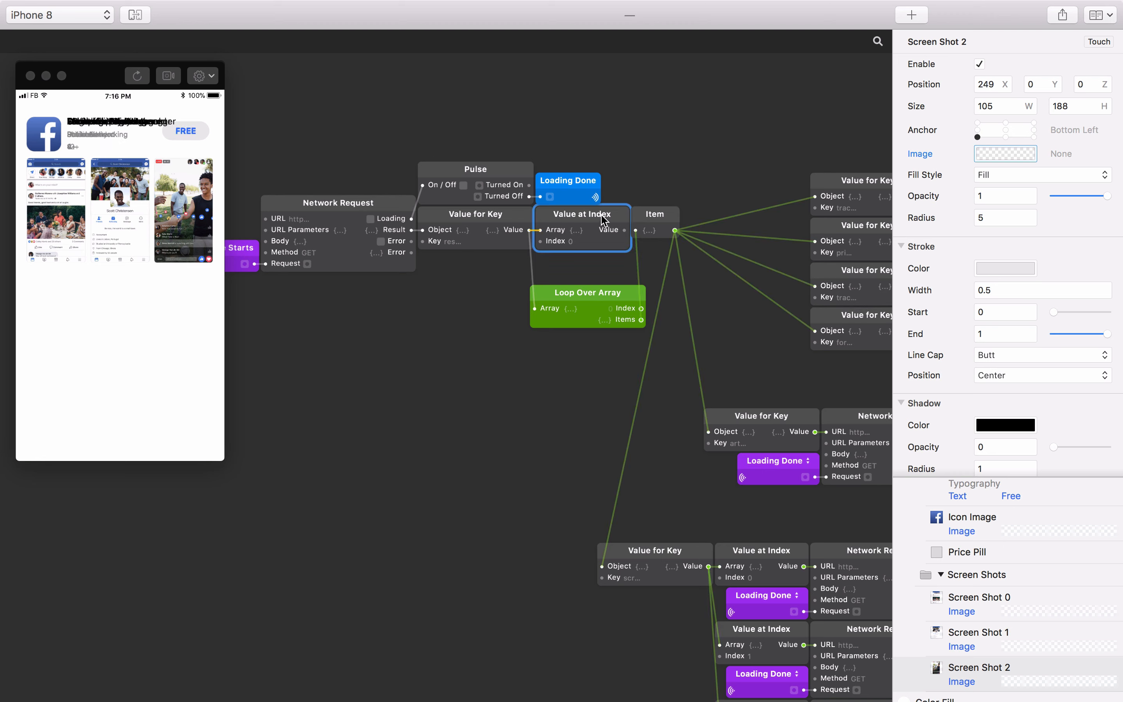
key("Delete")
left_click_drag(642, 219, 659, 219)
left_click_drag(586, 292, 592, 214)
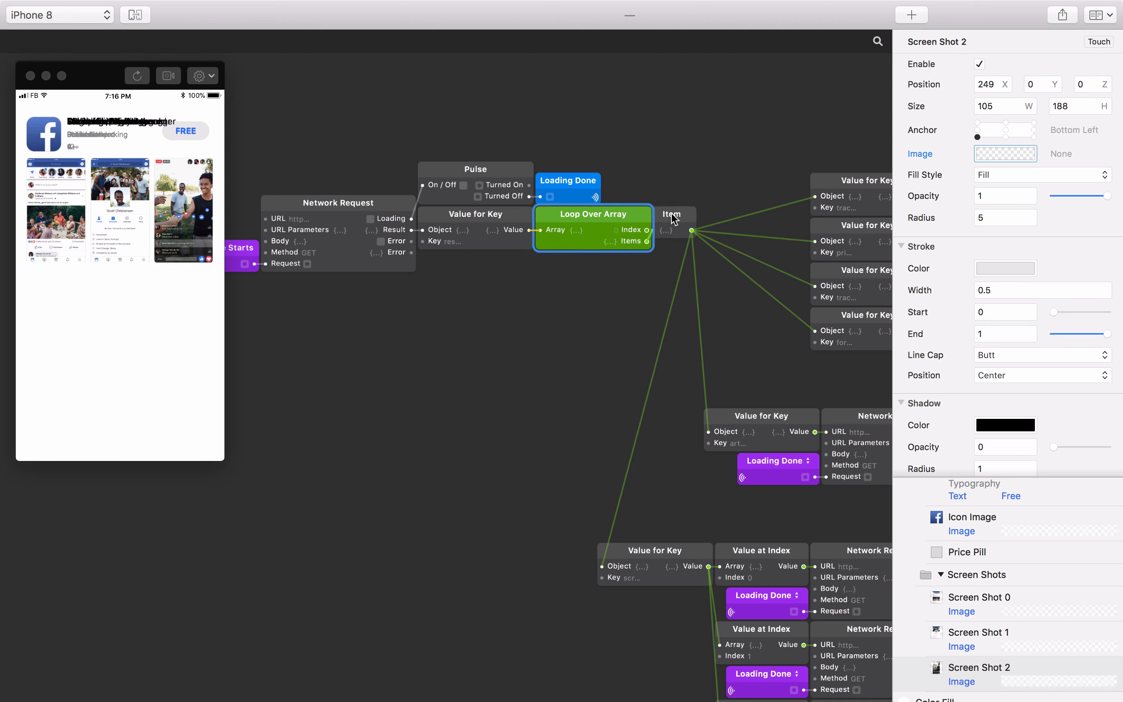
left_click_drag(669, 215, 679, 227)
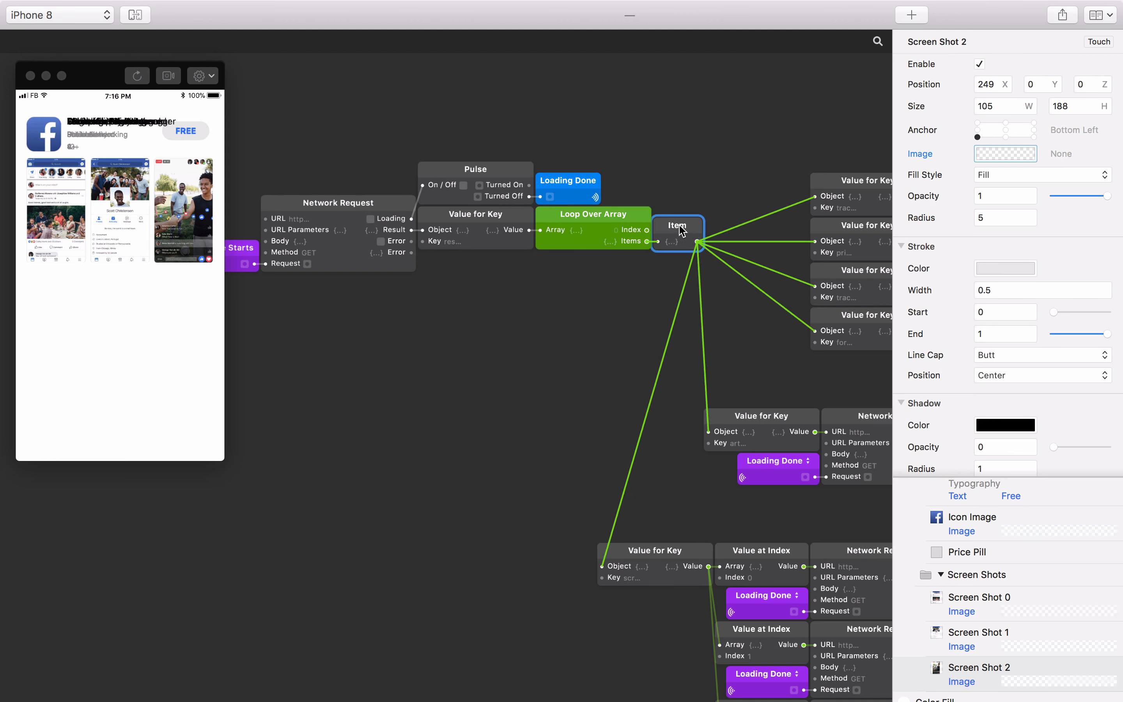
- Rename the Item patch to Items
double_click(678, 227)
type("s")
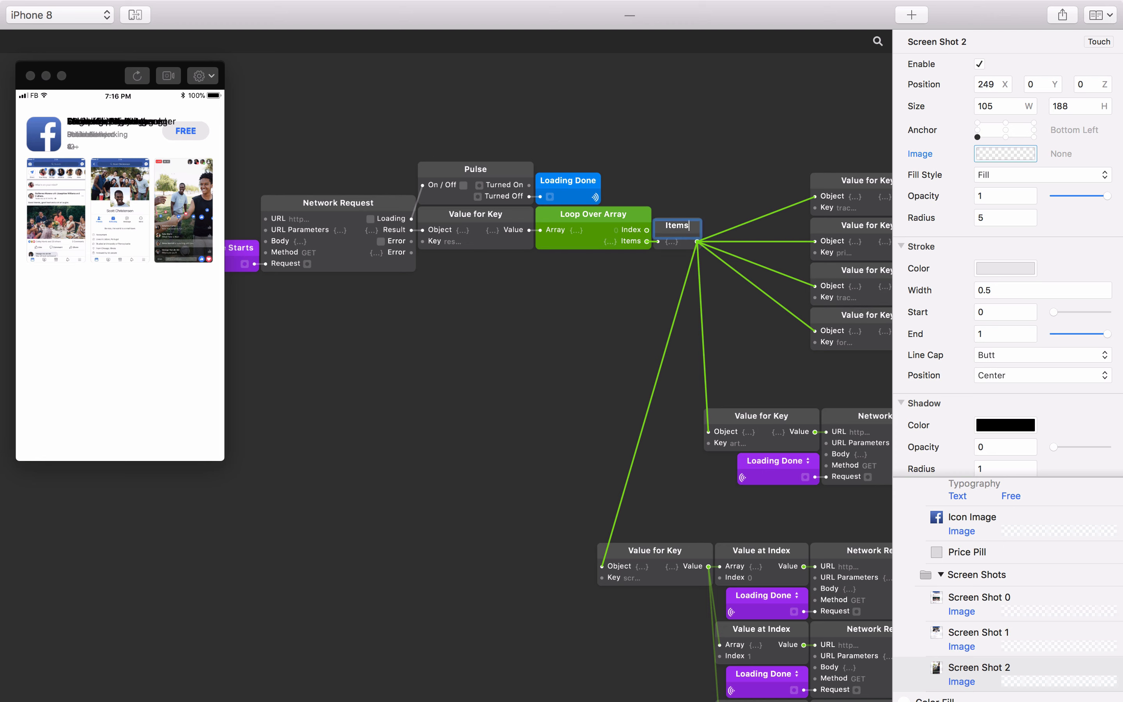
key("Return")
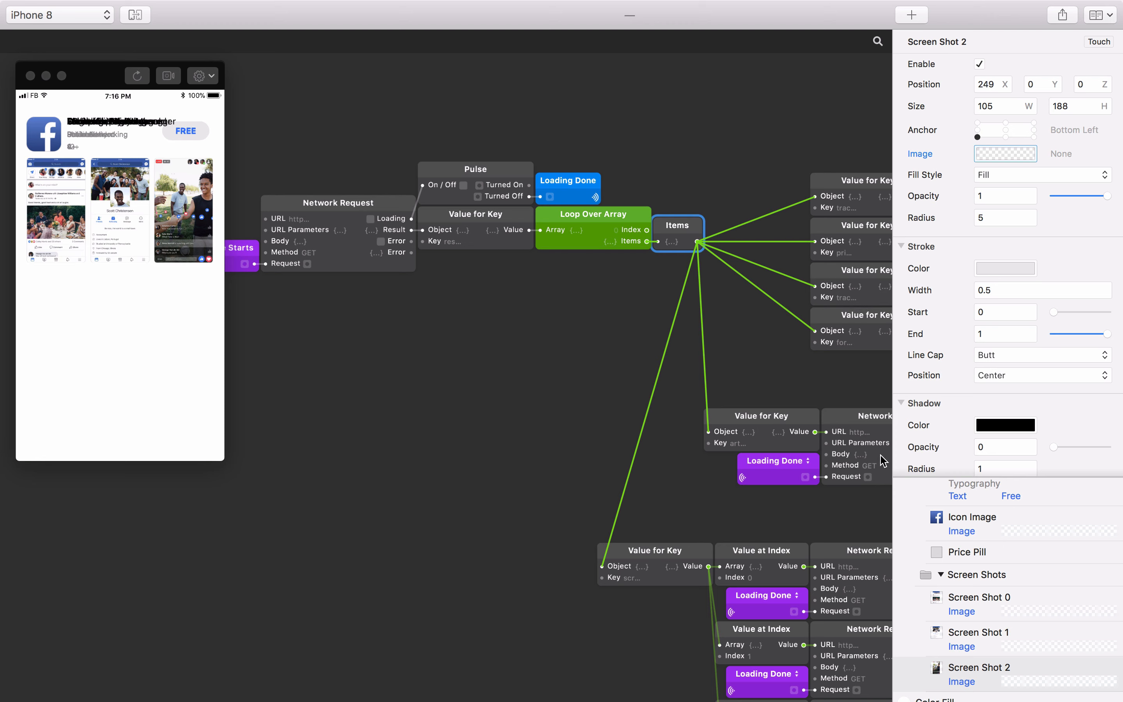
- Select the App Details layer and place a Multiply patch in the empty area above the trackName patches
scroll(998, 506, "up", 10)
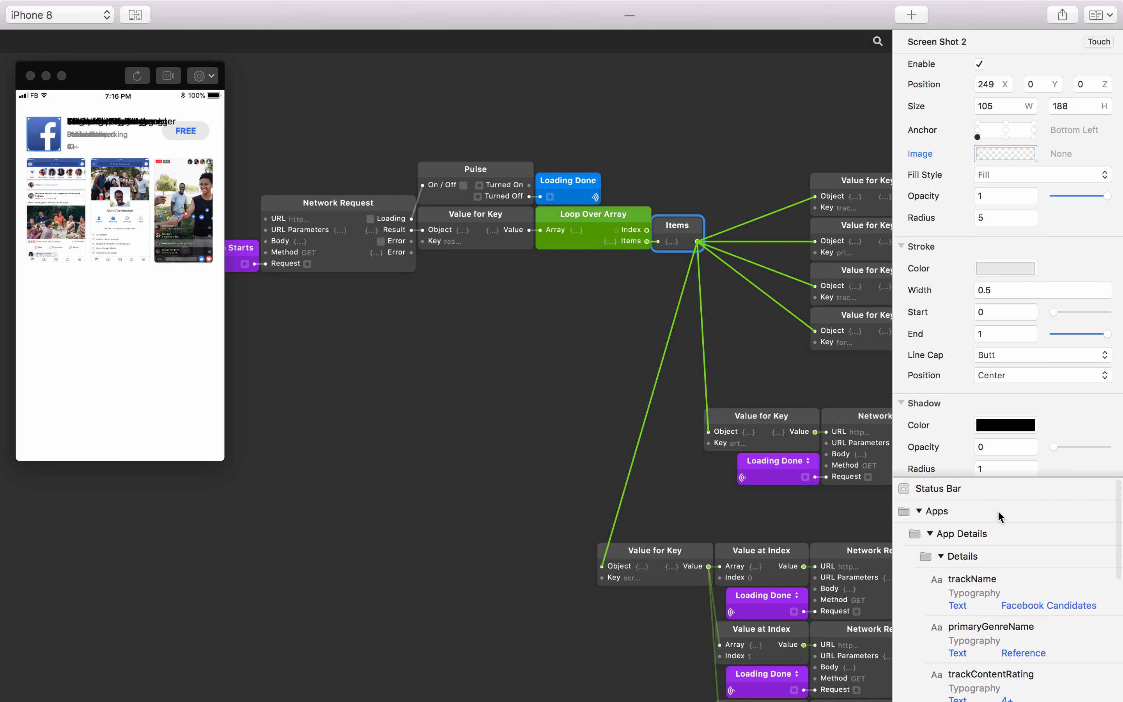
left_click(989, 533)
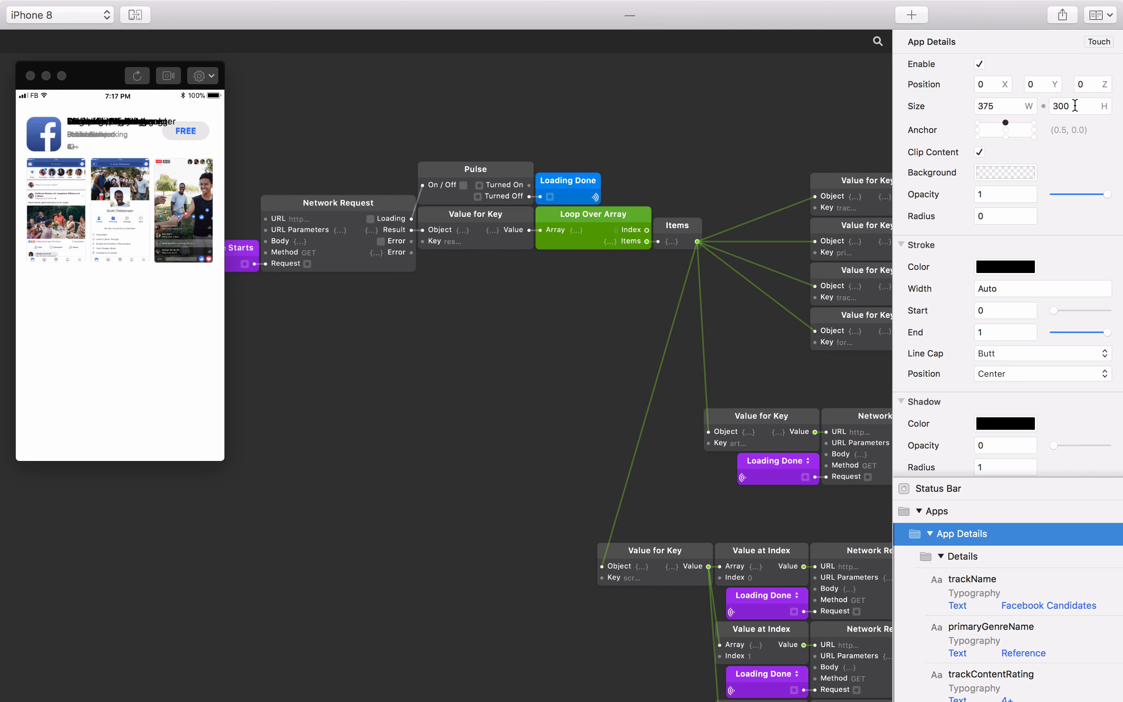
scroll(810, 138, "right", 5)
scroll(811, 138, "up", 3)
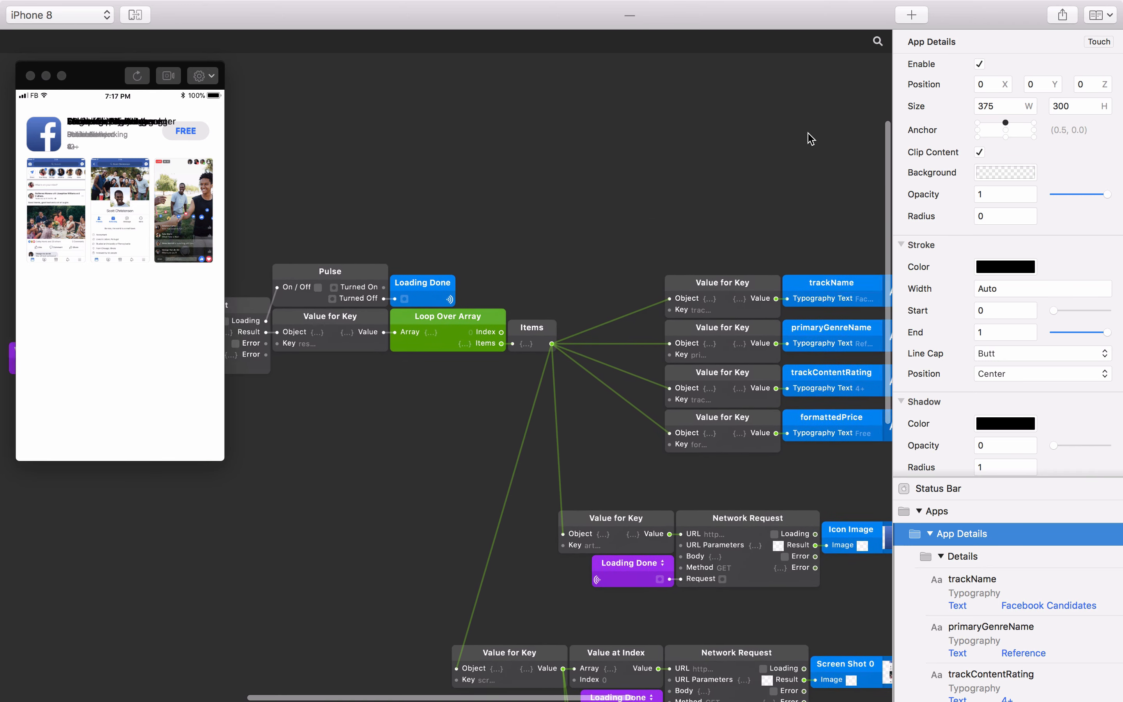
scroll(810, 138, "right", 3)
scroll(811, 138, "up", 2)
double_click(638, 203)
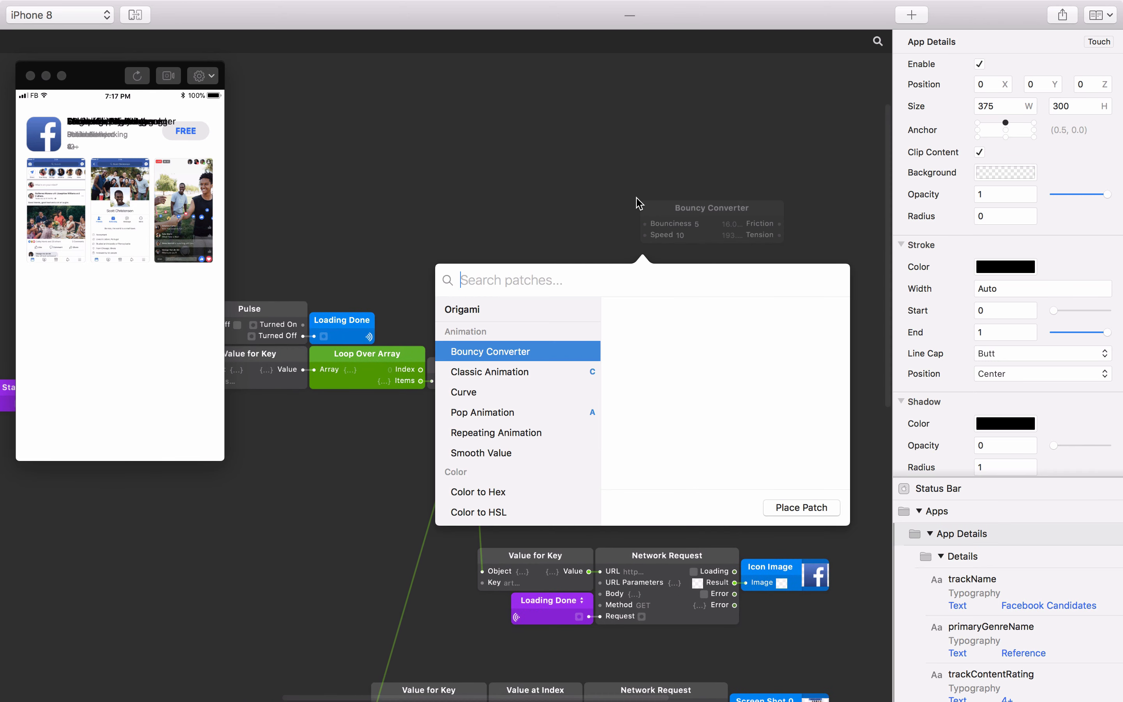
type("mult")
key("Return")
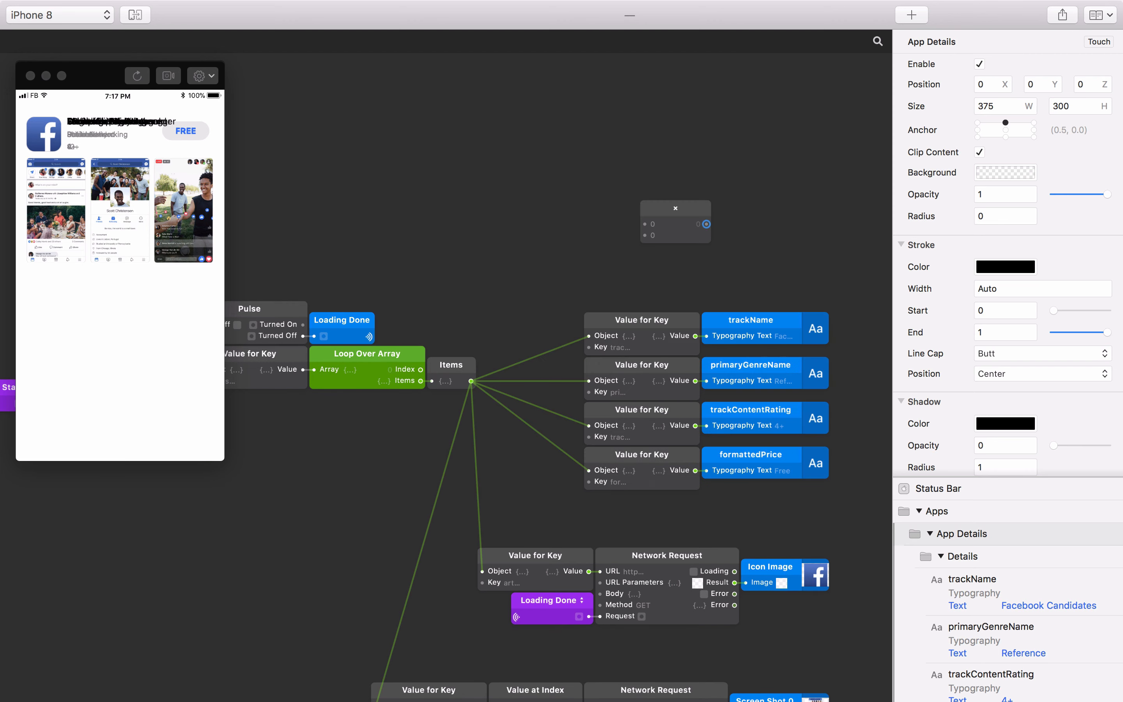
left_click_drag(662, 206, 631, 207)
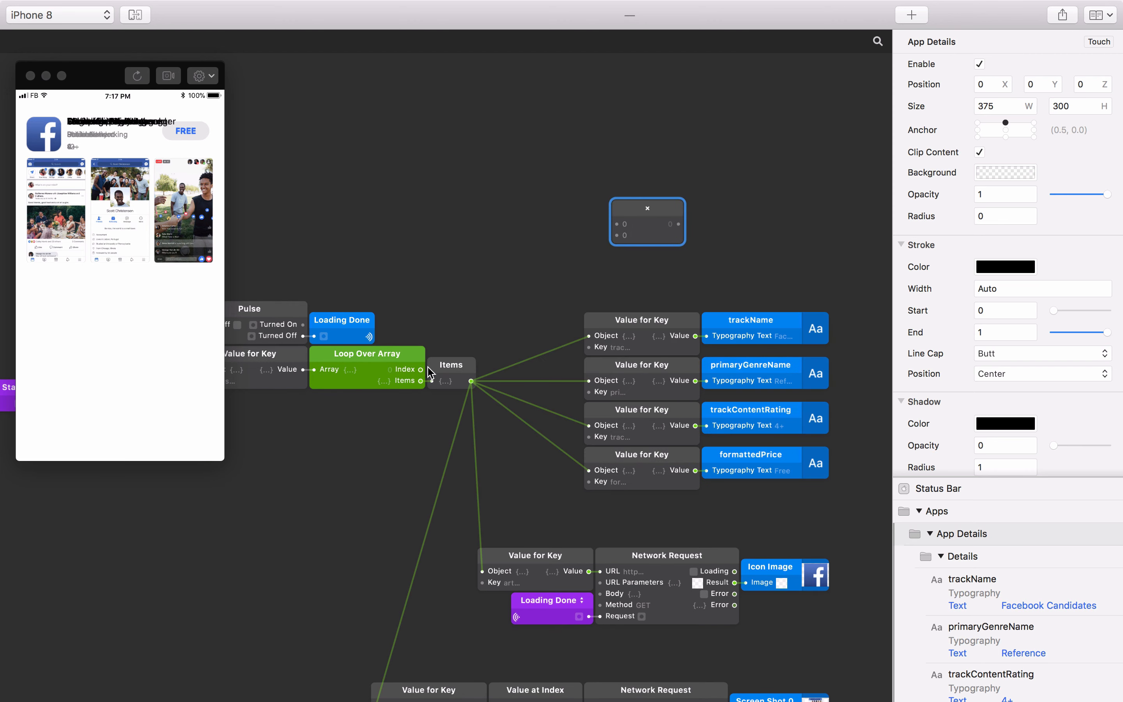
- Connect Loop Over Array's Index output to the Multiply patch's first input and set the second input to 300
left_click_drag(420, 370, 618, 225)
left_click(624, 236)
type("30")
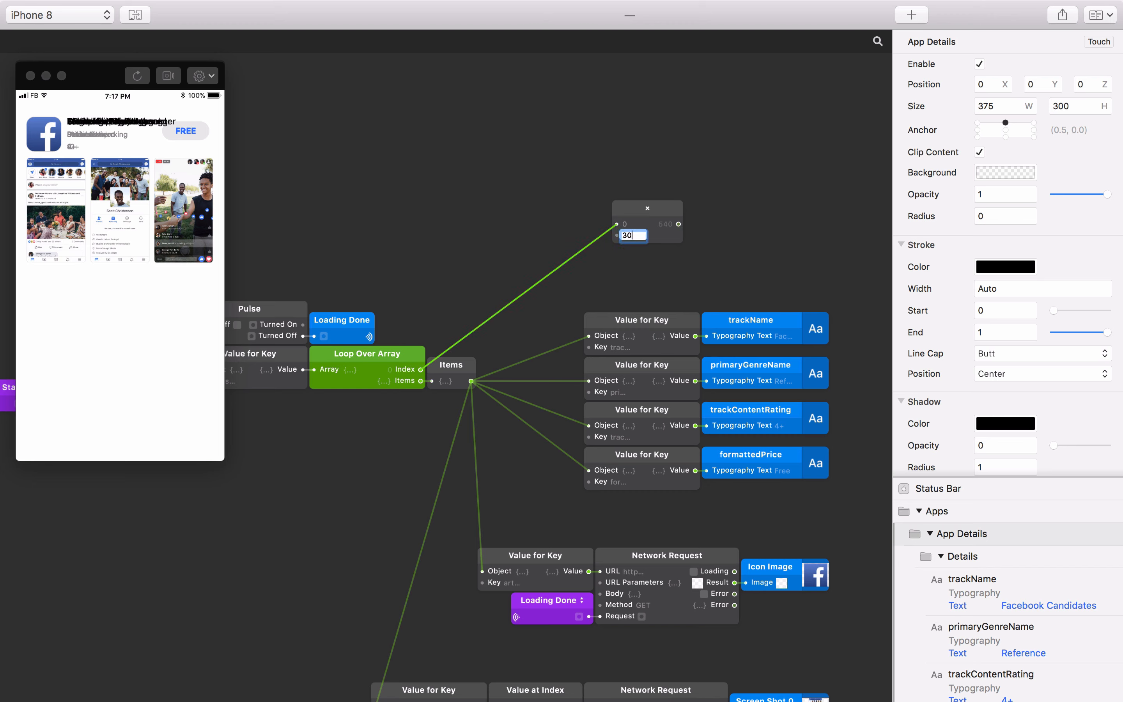
type("0")
key("Return")
- Connect the Multiply patch's output to the App Details layer's Y position and restart the prototype
left_click_drag(679, 224, 1019, 84)
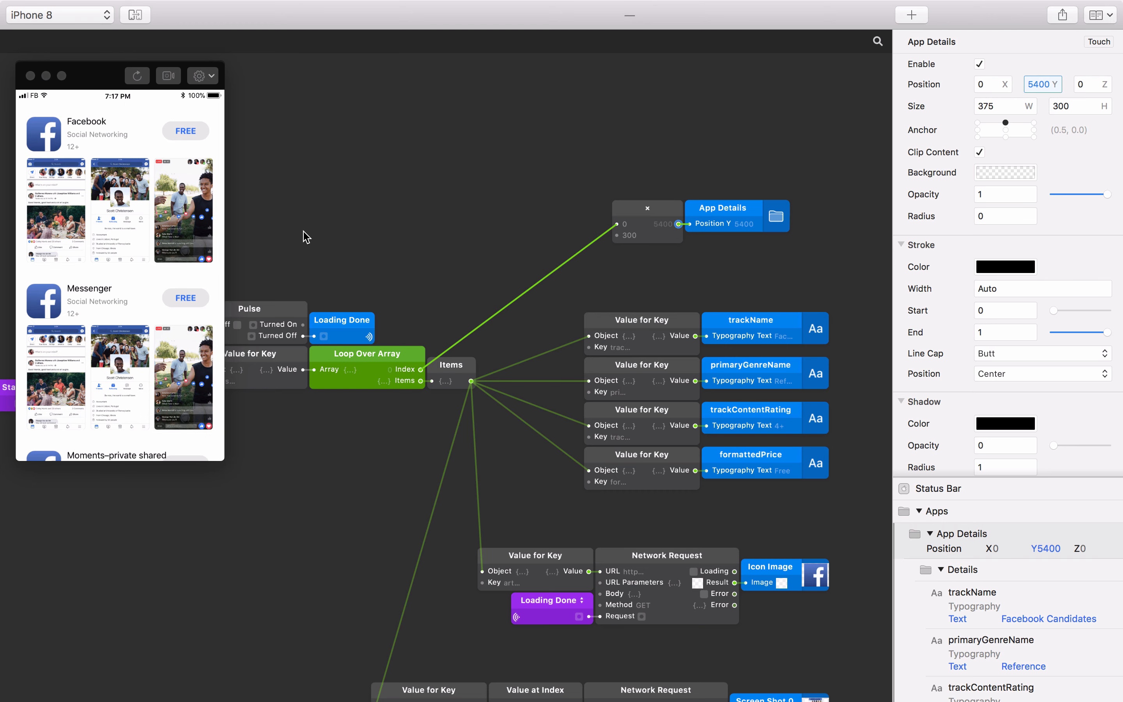
left_click(137, 77)
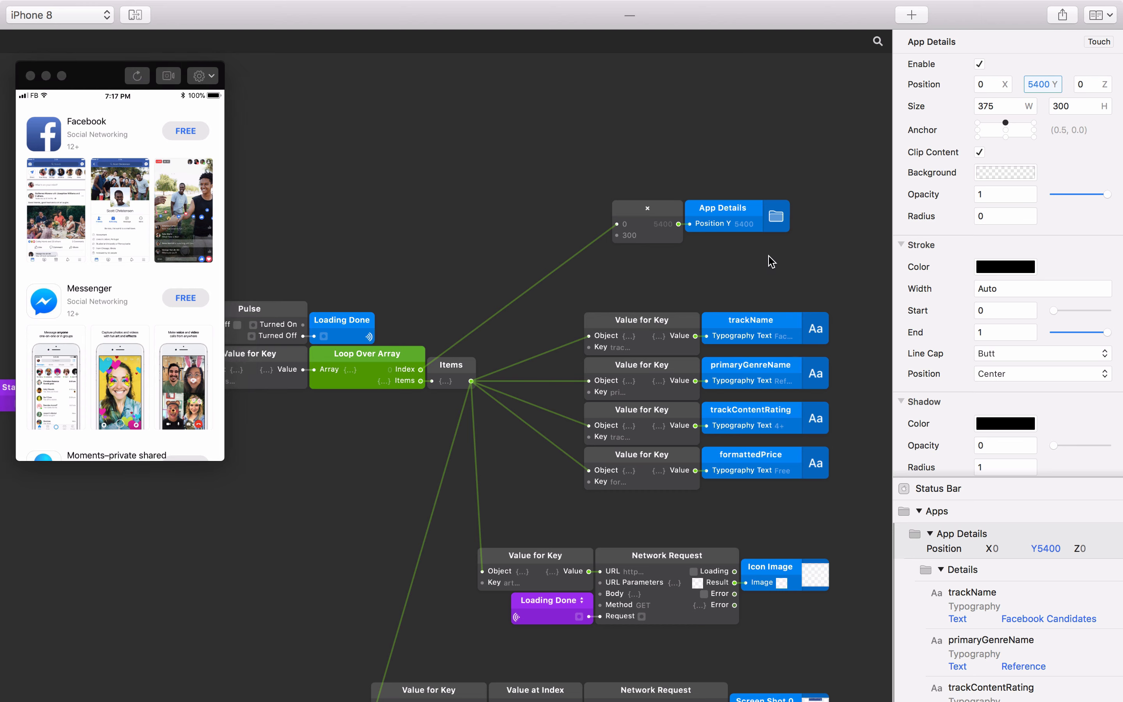
- Add a Scroll Y interaction to the Apps layer, placing its patches below the Multiply and App Details pair, which is moved higher
left_click_drag(771, 261, 637, 193)
left_click_drag(715, 208, 719, 76)
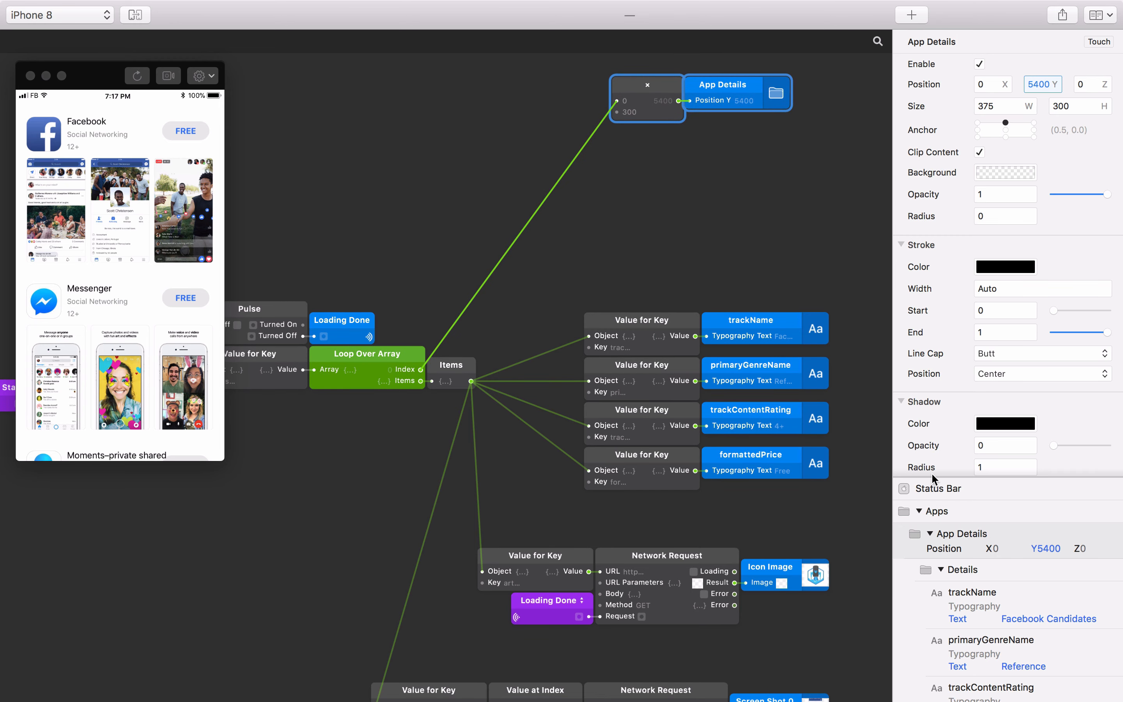
left_click(974, 513)
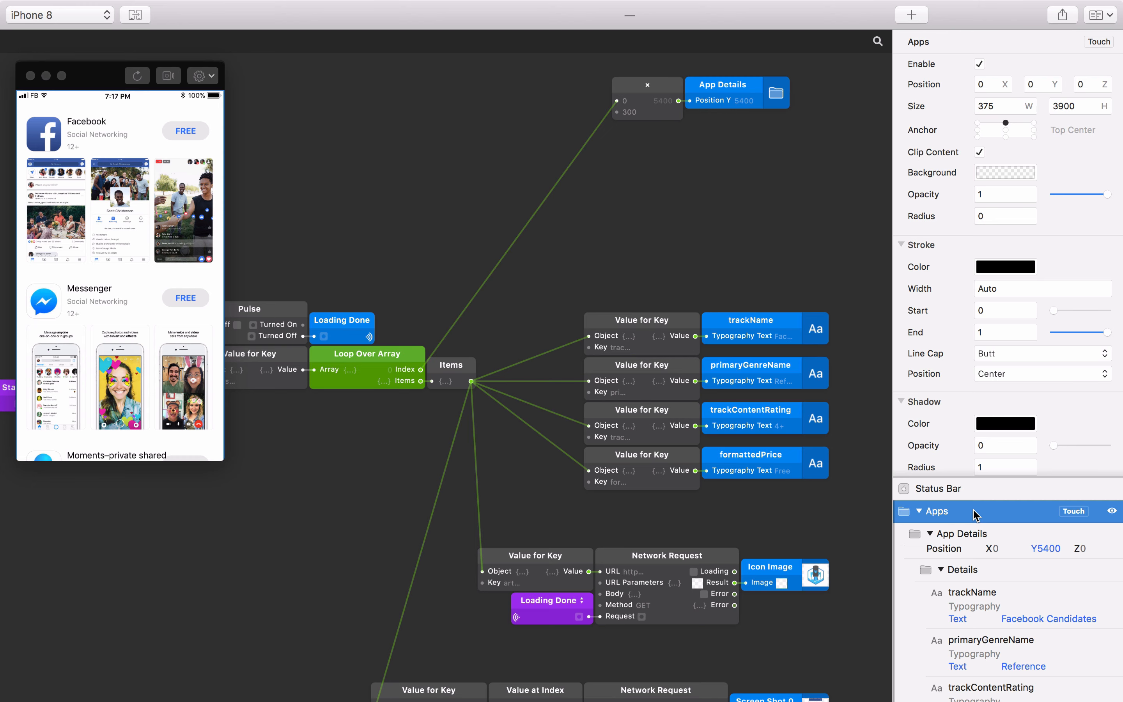
left_click(1071, 511)
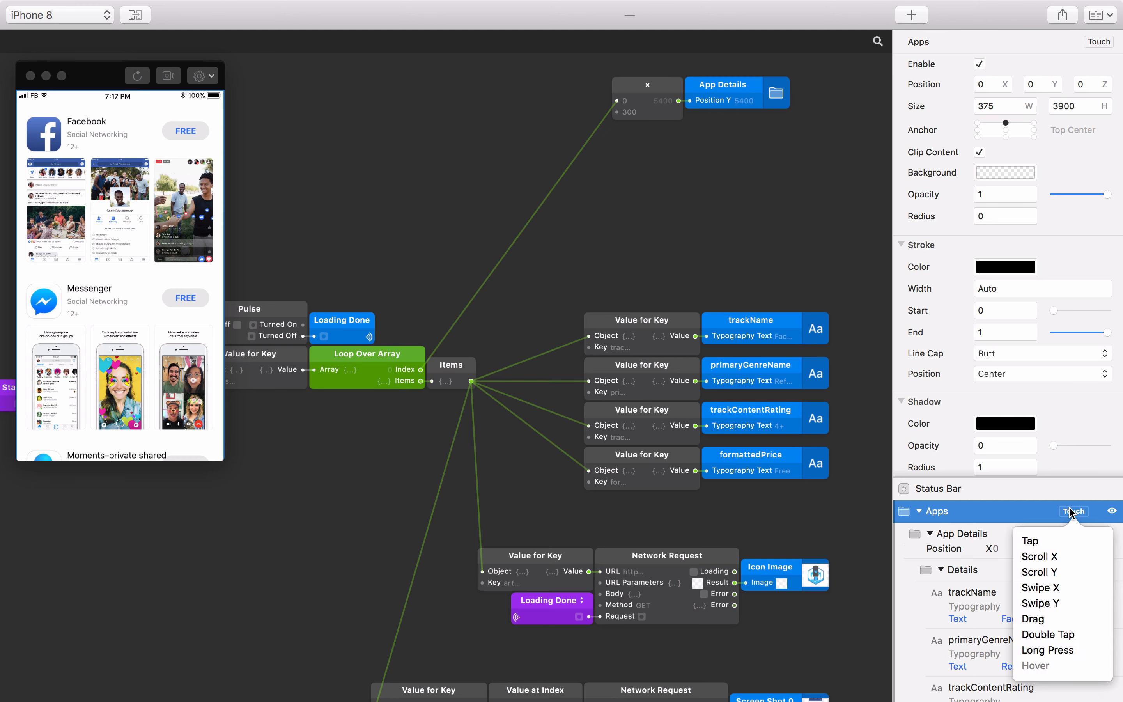
left_click(1071, 572)
left_click_drag(597, 383, 687, 165)
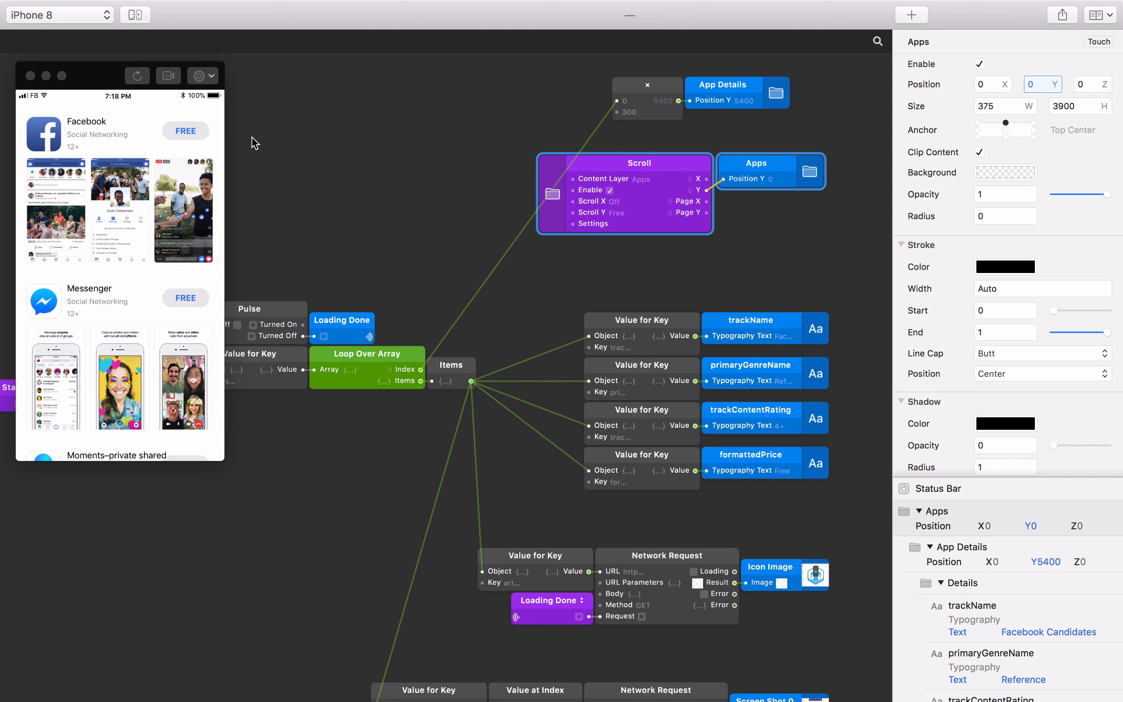
- Test vertical scrolling of the app list in the prototype preview
left_click_drag(163, 177, 153, 237)
left_click_drag(137, 311, 145, 336)
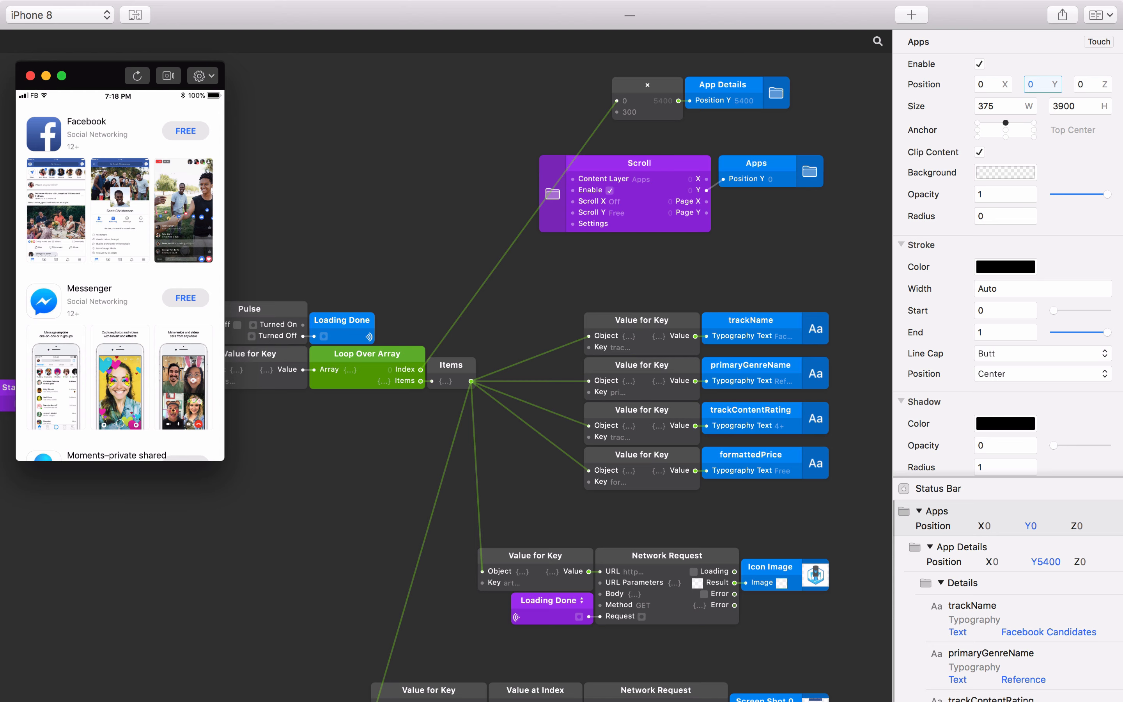
- Add a Loop Count patch below the Scroll patch and connect Loop Over Array's Index output to its Loop input
double_click(669, 261)
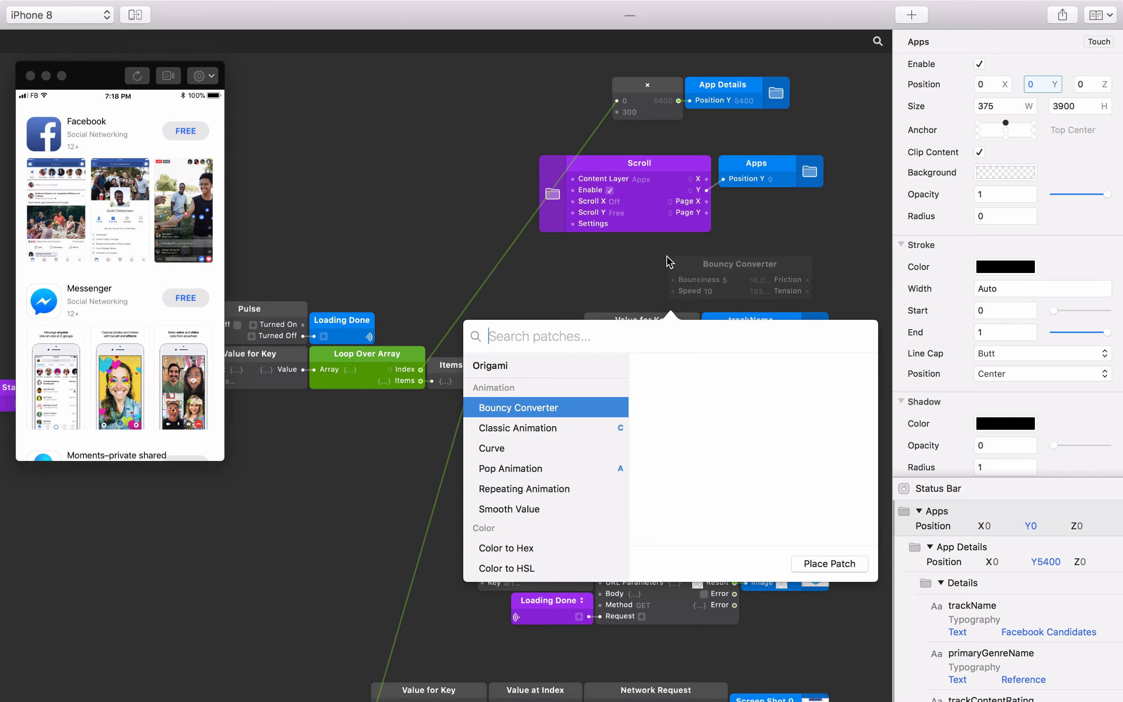
type("loop coun")
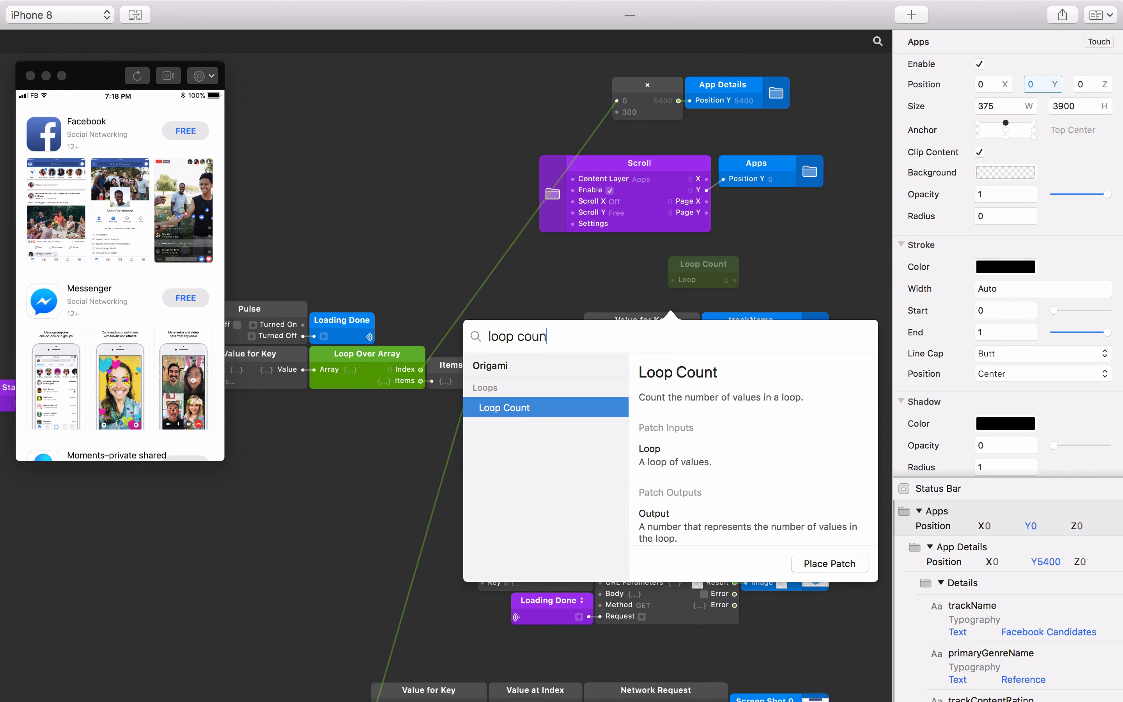
key("Return")
left_click_drag(700, 261, 639, 251)
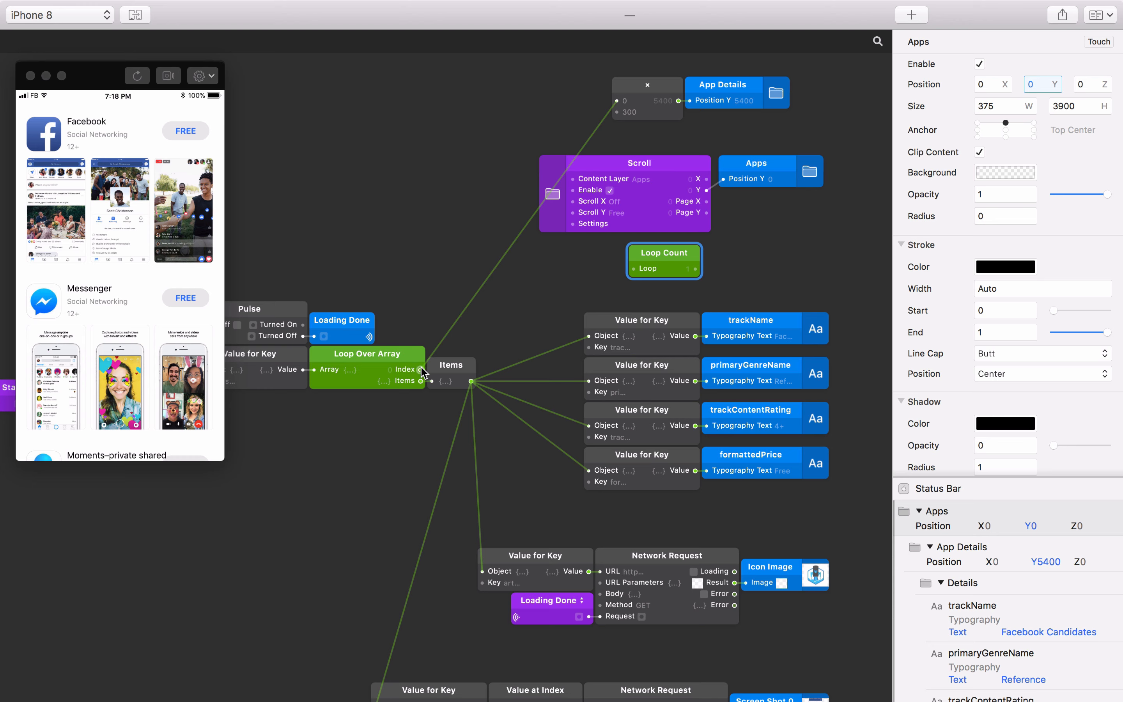
left_click_drag(420, 370, 634, 269)
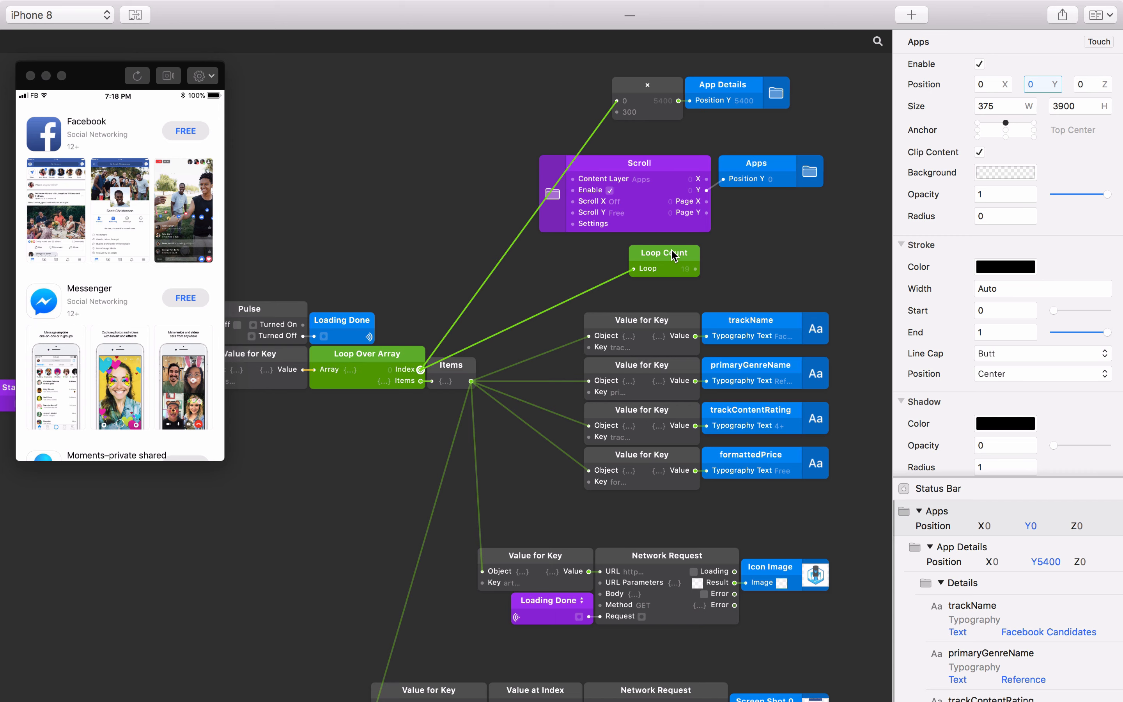
- Add a Multiply patch beside the Loop Count patch and connect Loop Count's output to its first input
double_click(725, 273)
type("mult")
key("Return")
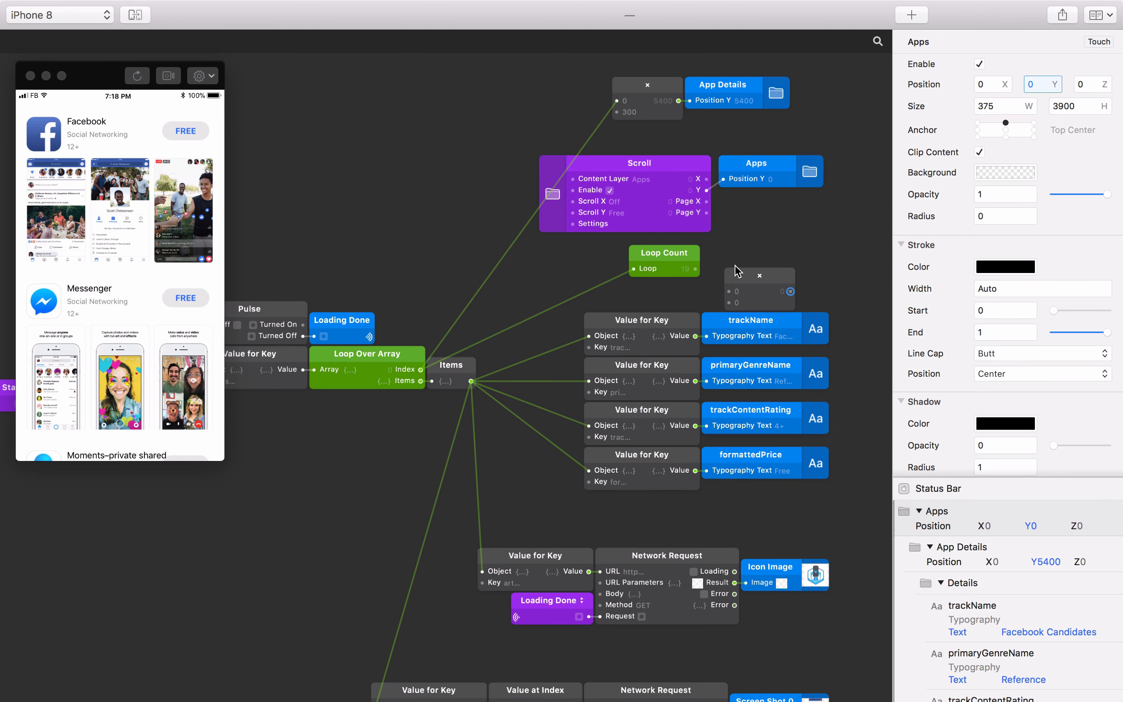
left_click_drag(741, 285, 696, 266)
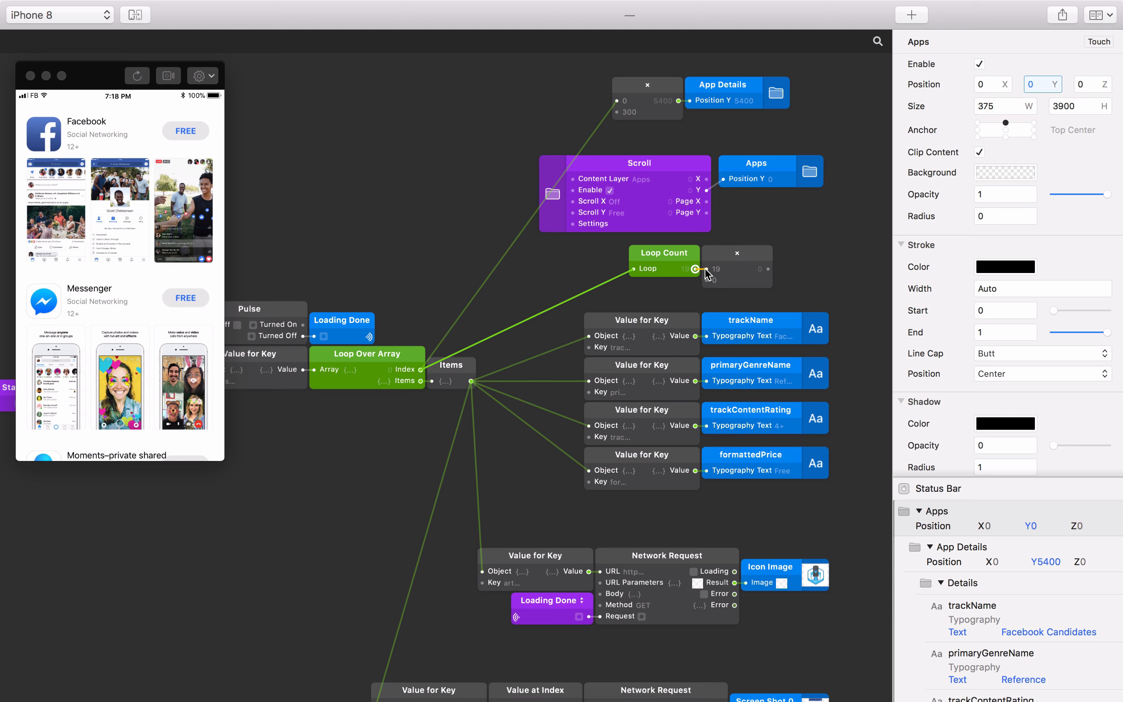
left_click_drag(706, 273, 707, 270)
- Set the new Multiply patch's second input to 300 and connect its output to the Apps layer's height
left_click(721, 281)
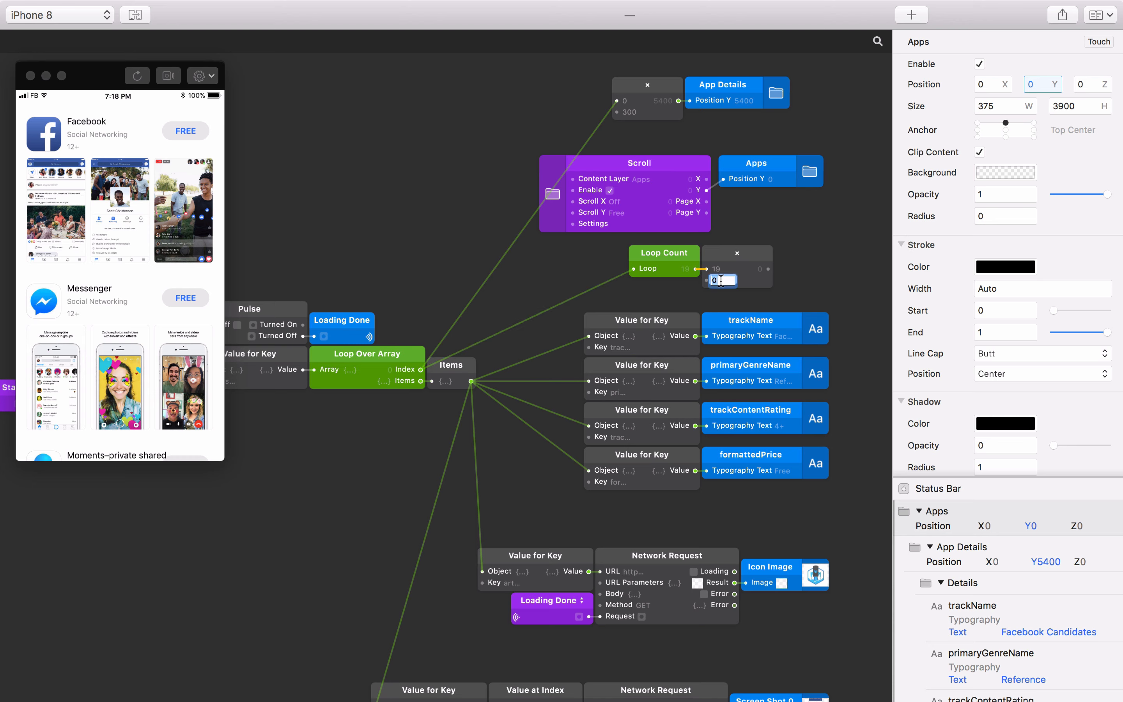
key("Return")
left_click_drag(769, 269, 1043, 107)
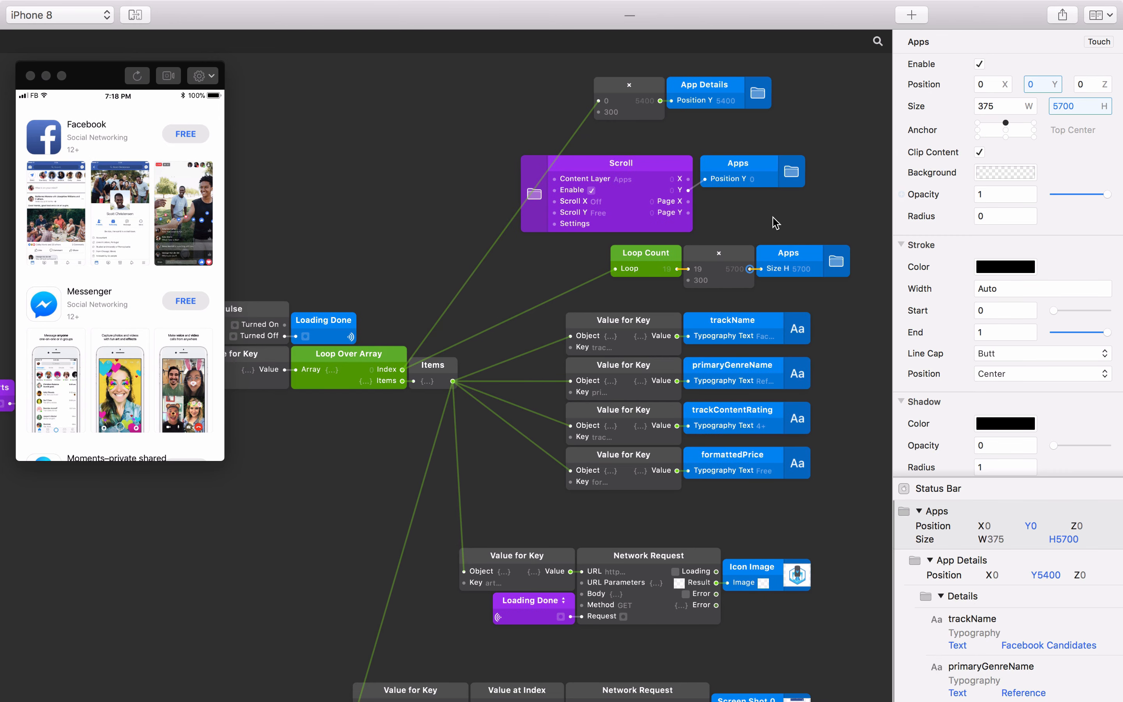
- Tidy the patch graph by aligning the Loop Count chain, the Scroll and Apps patches, and the Multiply and App Details pair
left_click(659, 266)
left_click(698, 273, "shift")
left_click(774, 271, "shift")
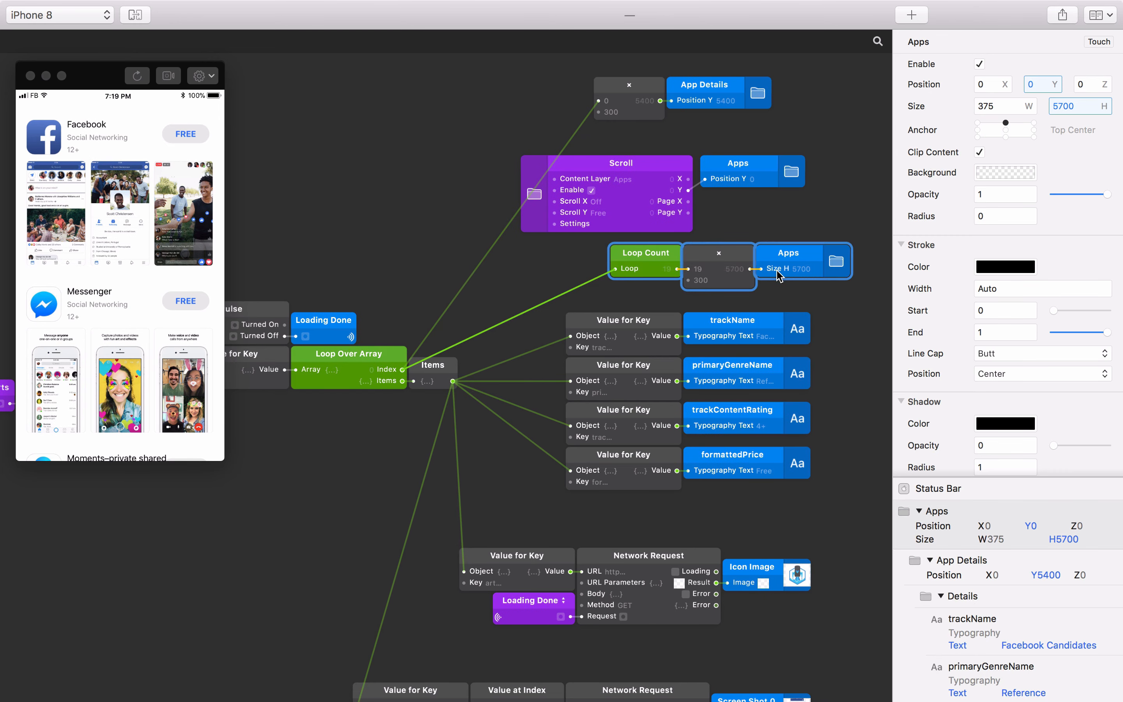
left_click_drag(809, 251, 769, 251)
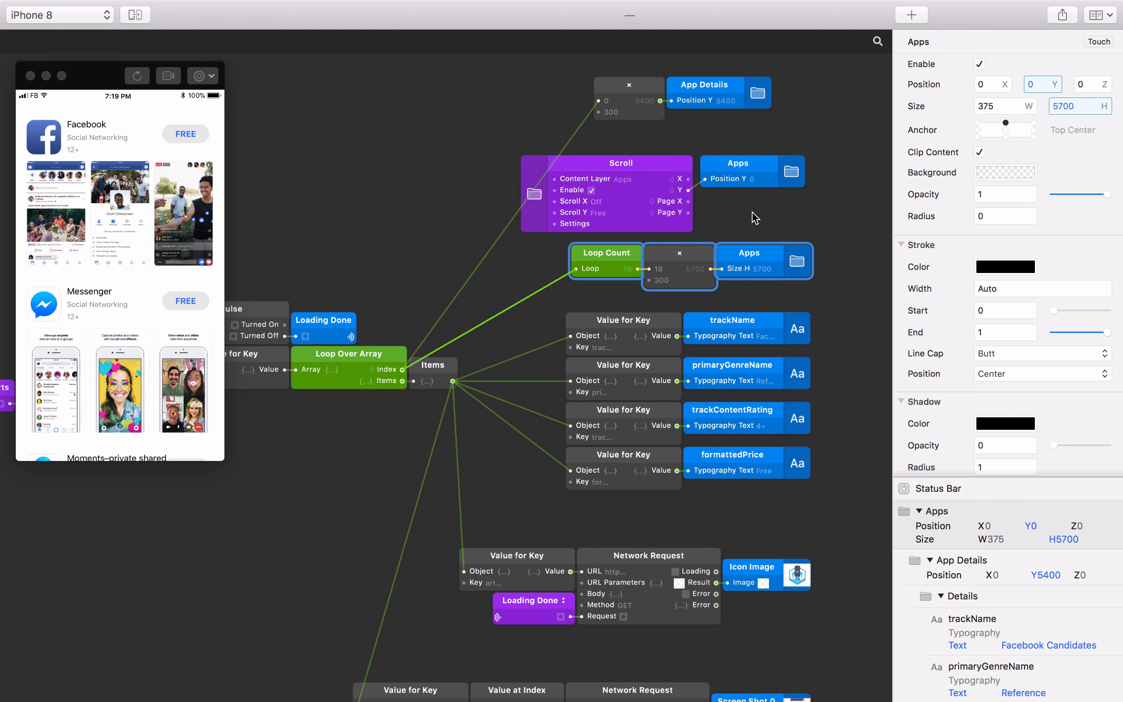
left_click_drag(742, 163, 743, 179)
left_click_drag(669, 165, 676, 165)
left_click_drag(573, 83, 772, 92)
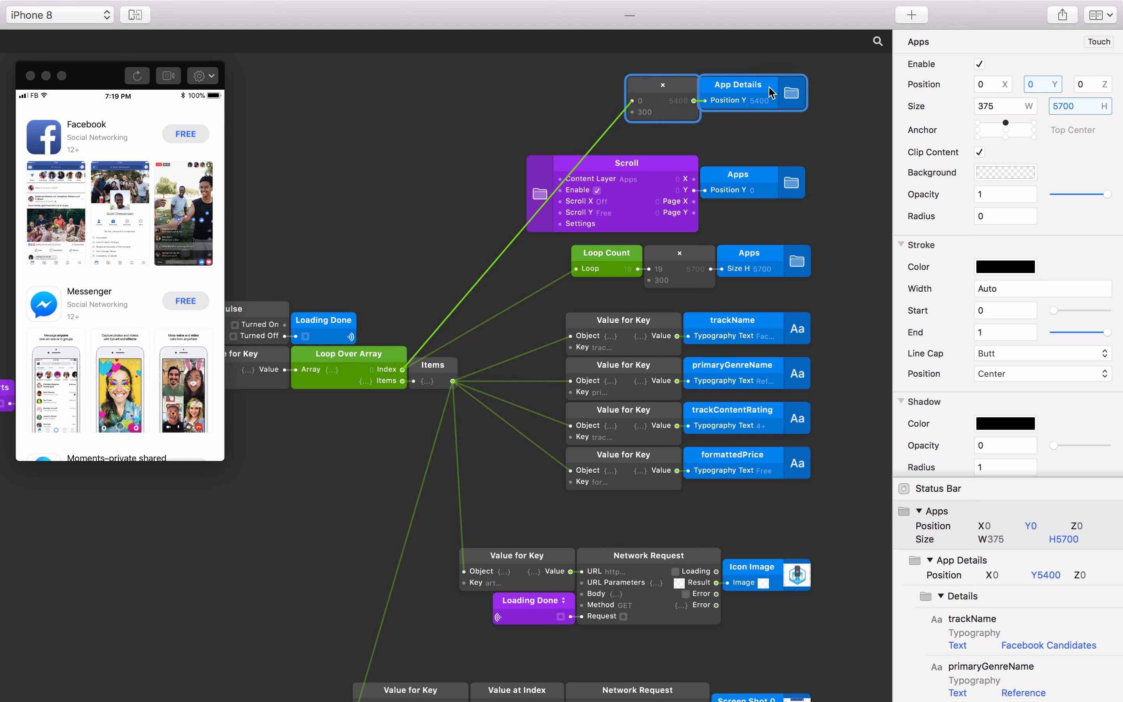
left_click(563, 102)
- Test scrolling down through the app list and back to the first app in the prototype preview
left_click(112, 211)
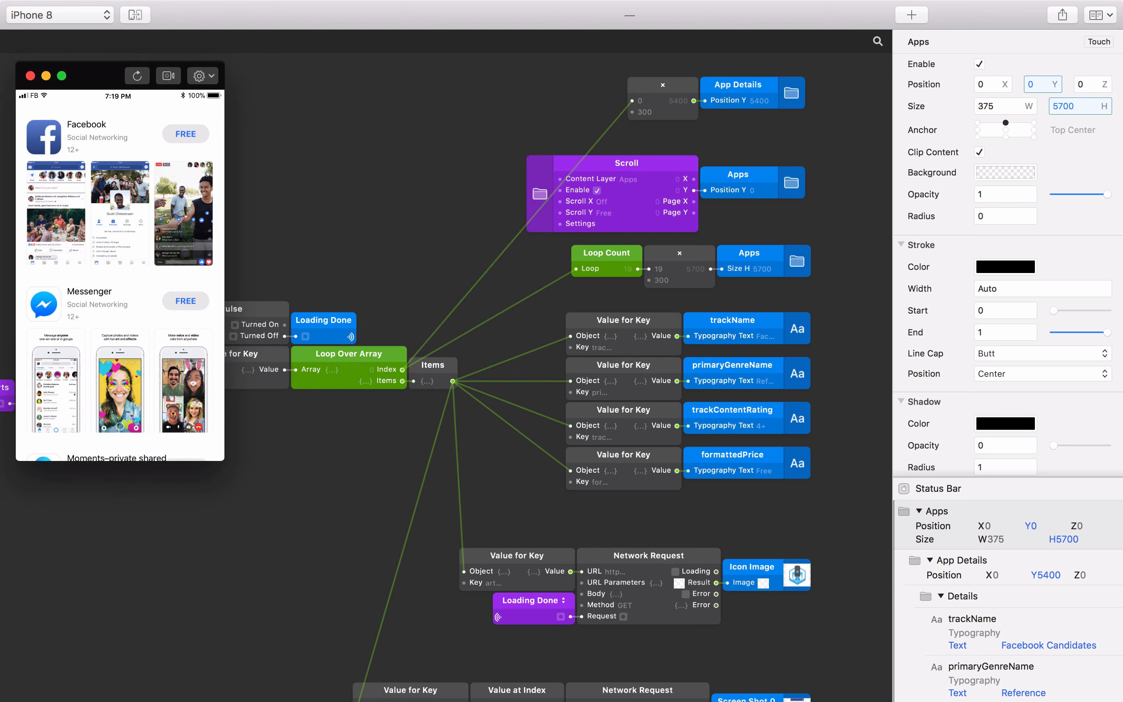
left_click_drag(120, 202, 119, 153)
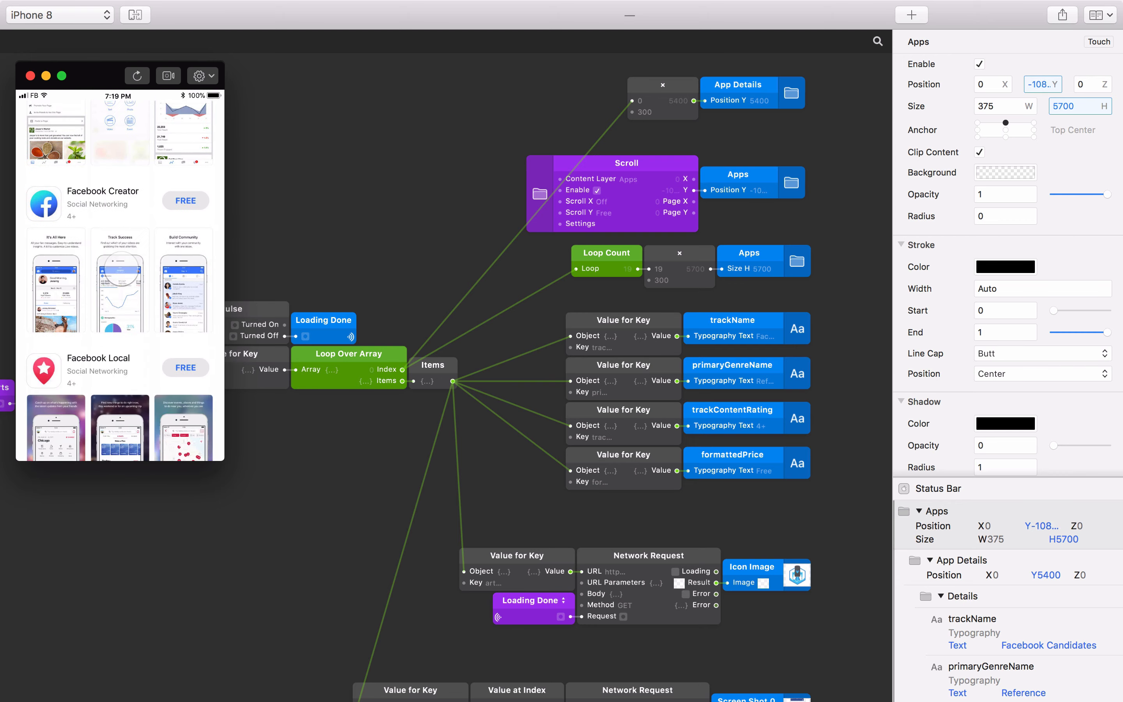
left_click_drag(121, 269, 123, 140)
left_click_drag(122, 260, 126, 385)
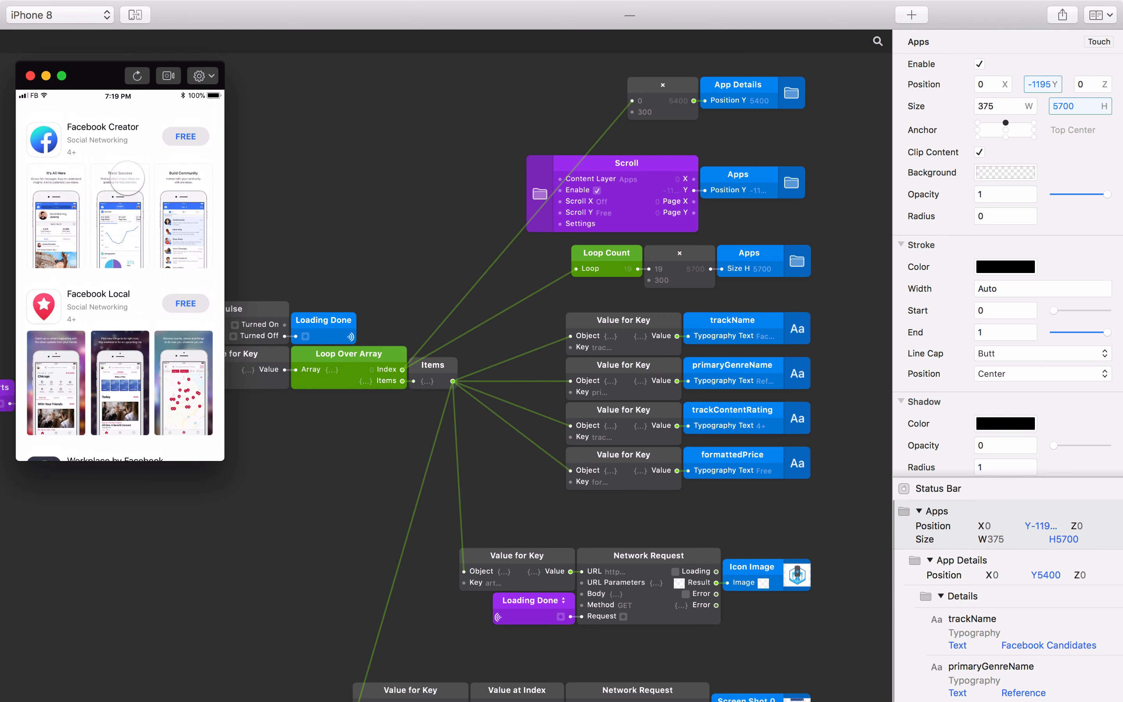
left_click_drag(128, 178, 115, 400)
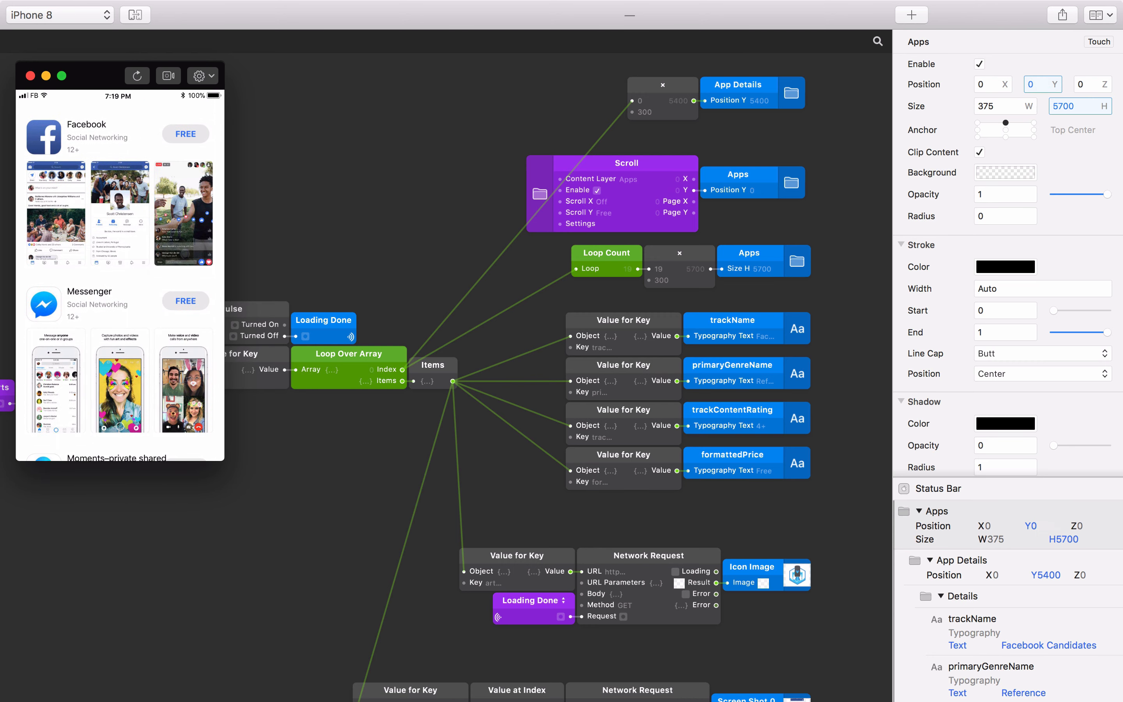